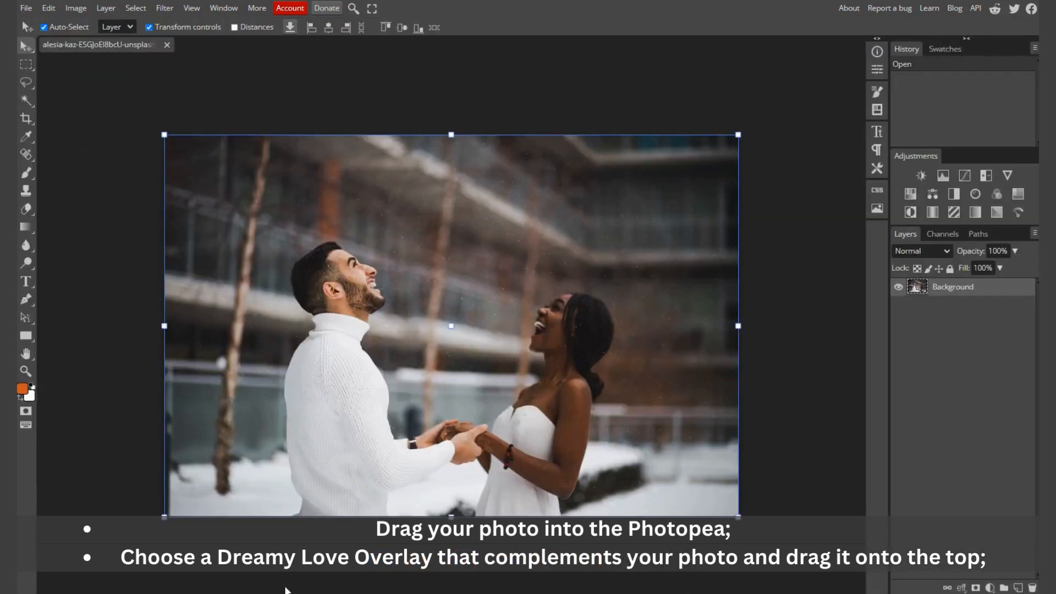
Step: Open the "68- Dreamy Love" overlay from the 73 Dreamy Love Overlays folder in Downloads as its own Photopea document
{"action": "key", "text": "alt+Tab"}
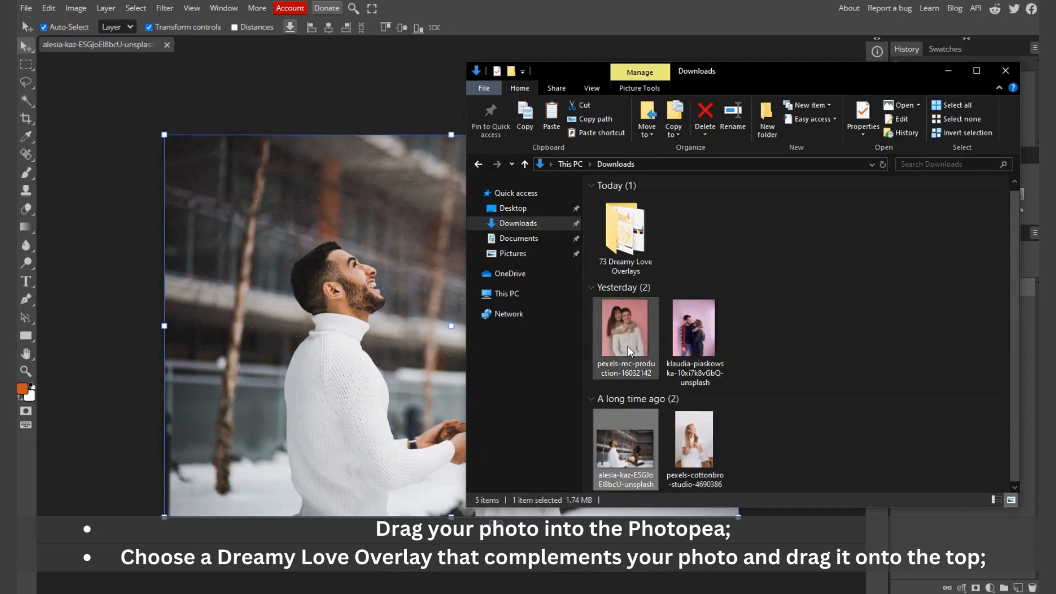
{"action": "double_click", "coordinate": [631, 270]}
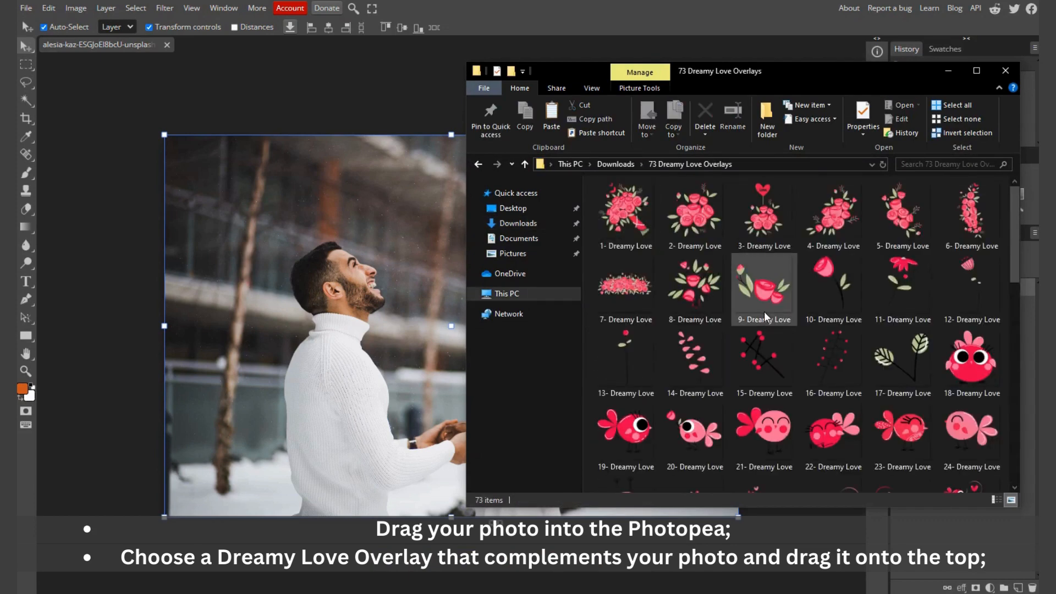
{"action": "scroll", "coordinate": [764, 311], "scroll_direction": "down", "scroll_amount": 10}
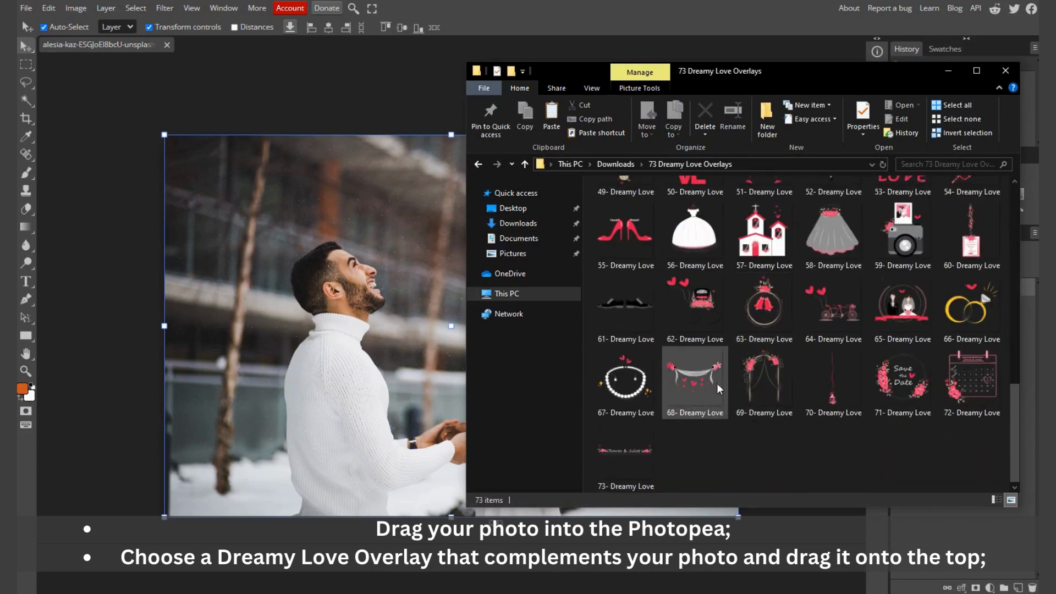
{"action": "left_click", "coordinate": [696, 394]}
{"action": "left_click_drag", "start_coordinate": [696, 382], "coordinate": [283, 40]}
Step: Copy the entire birds-and-banner overlay and paste it into the snowy couple photo as a new layer
{"action": "key", "text": "ctrl+a"}
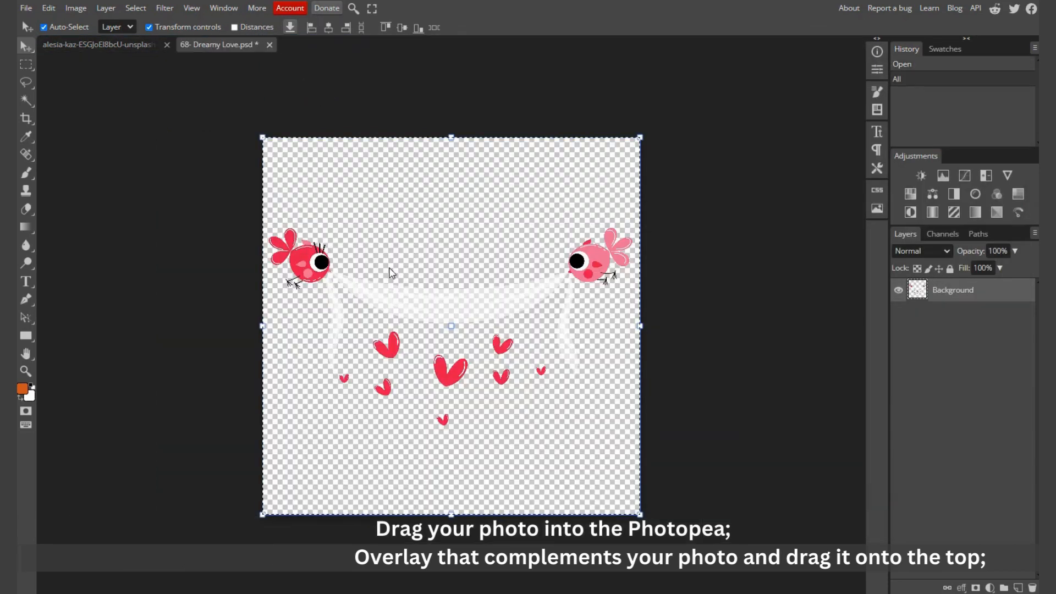
{"action": "left_click", "coordinate": [114, 44]}
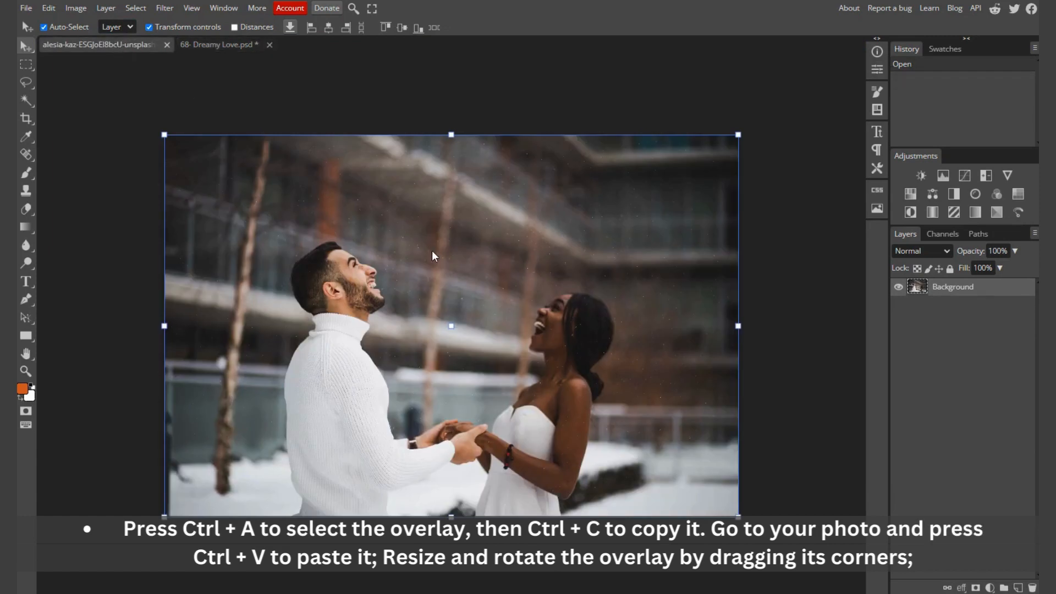
{"action": "key", "text": "ctrl+v"}
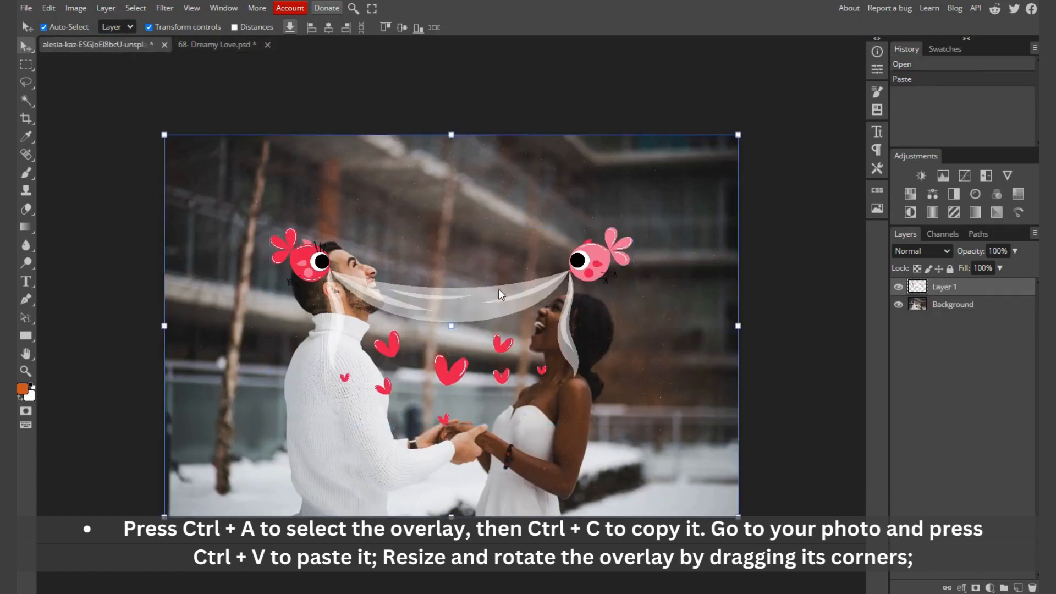
{"action": "left_click_drag", "start_coordinate": [498, 289], "coordinate": [507, 236]}
{"action": "key", "text": "ctrl+z"}
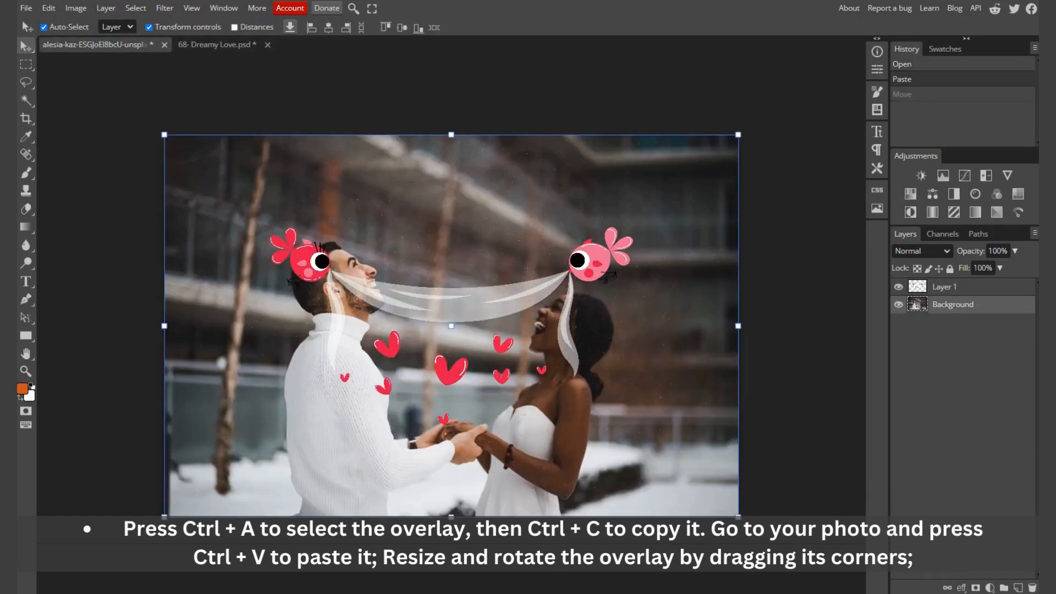
{"action": "left_click", "coordinate": [968, 288]}
{"action": "left_click", "coordinate": [437, 301]}
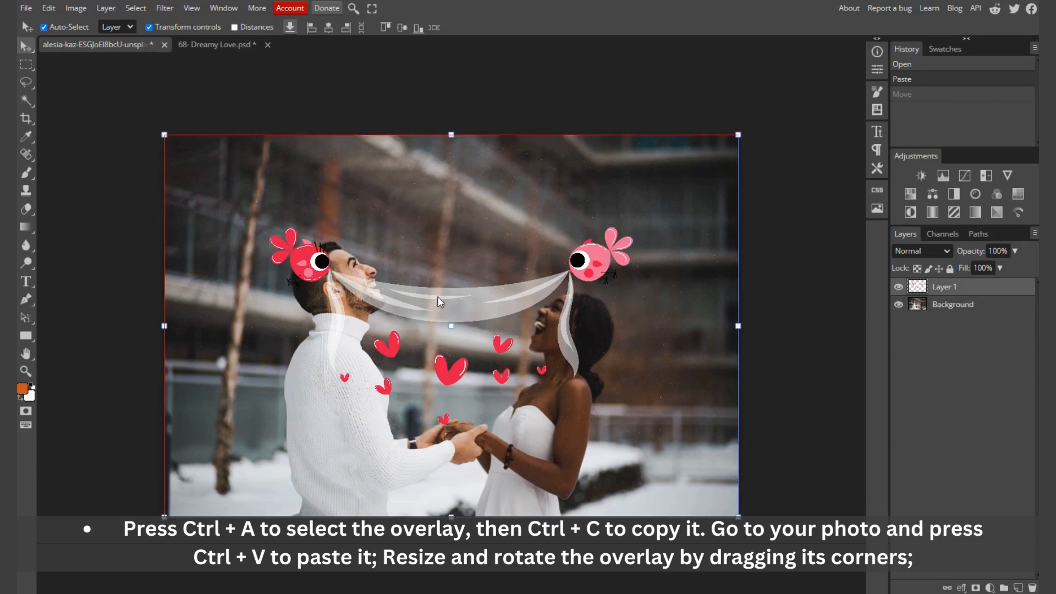
Step: Move the birds-and-banner layer above the couple's heads, scale it to about 82%, and commit the transform
{"action": "left_click", "coordinate": [977, 288]}
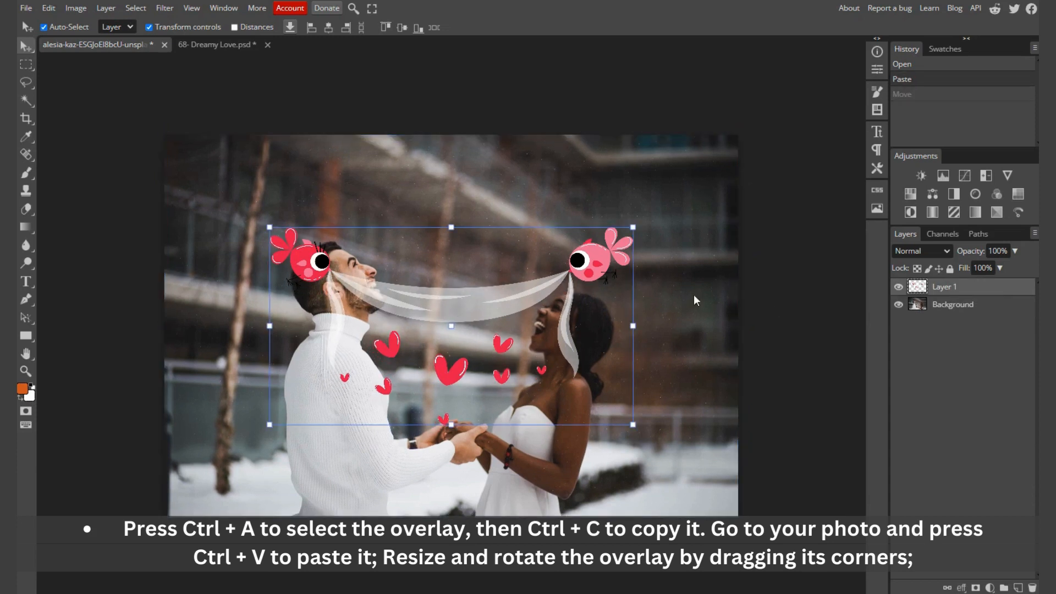
{"action": "left_click_drag", "start_coordinate": [594, 263], "coordinate": [624, 176]}
{"action": "left_click_drag", "start_coordinate": [483, 338], "coordinate": [480, 302]}
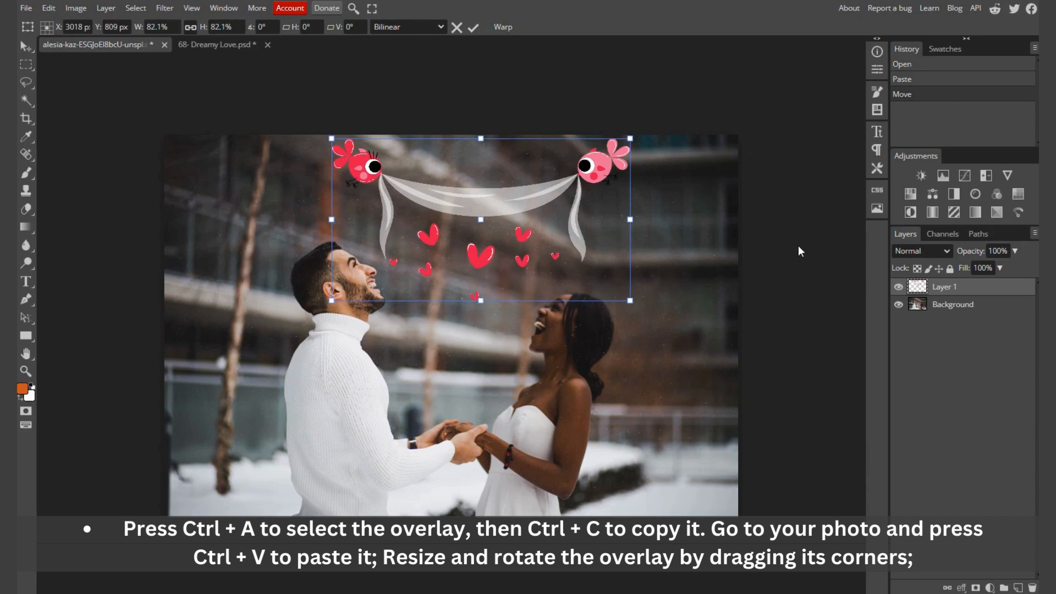
{"action": "scroll", "coordinate": [651, 283], "scroll_direction": "down", "scroll_amount": 2}
{"action": "scroll", "coordinate": [649, 280], "scroll_direction": "up", "scroll_amount": 1}
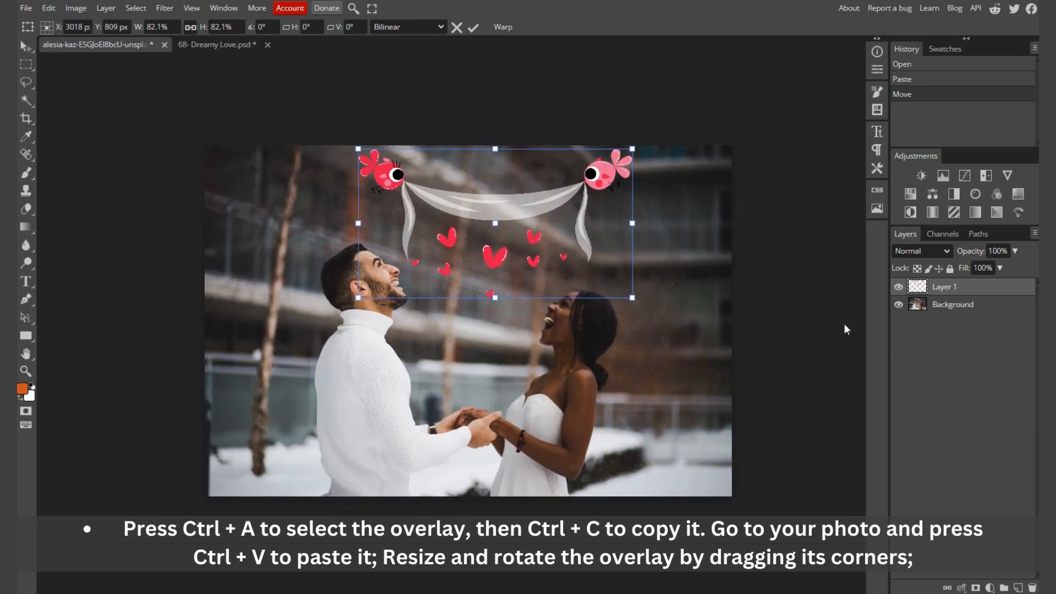
{"action": "left_click", "coordinate": [937, 311]}
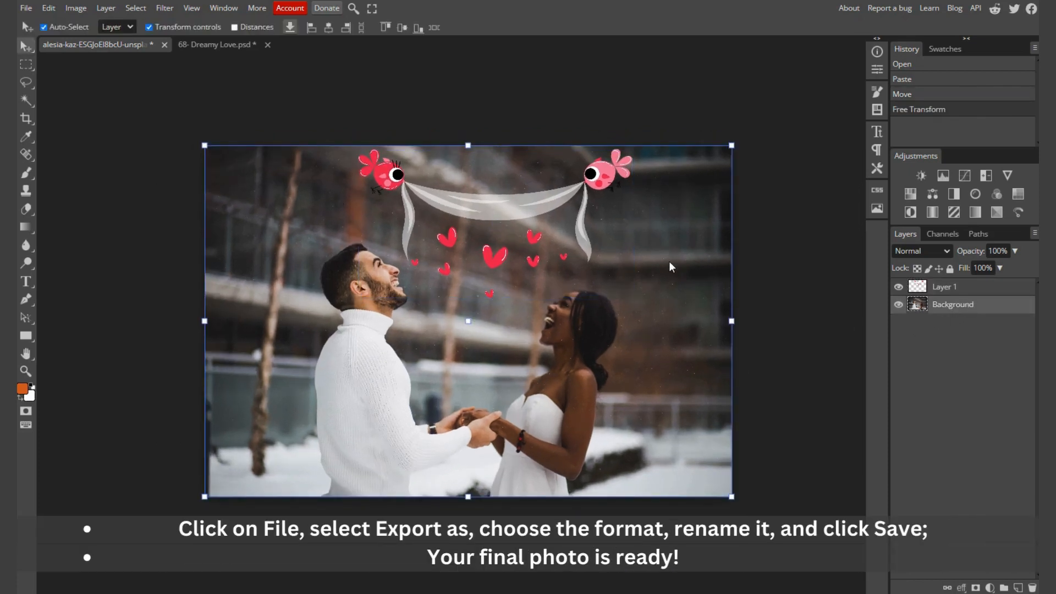
Step: Export the edited photo as a JPG named "Edit 01" at 70% quality
{"action": "left_click", "coordinate": [26, 7]}
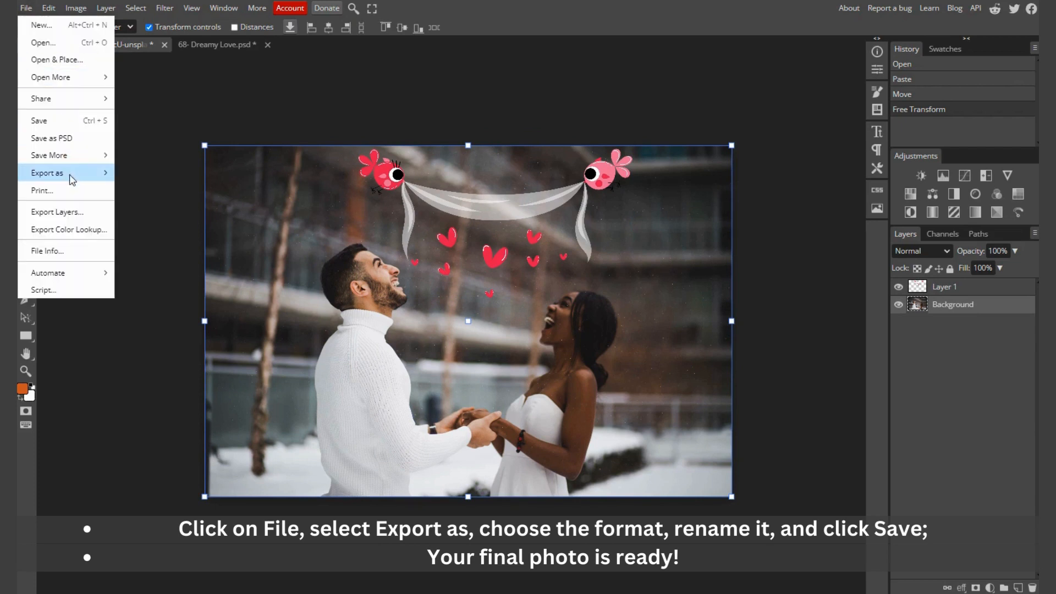
{"action": "mouse_move", "coordinate": [68, 174]}
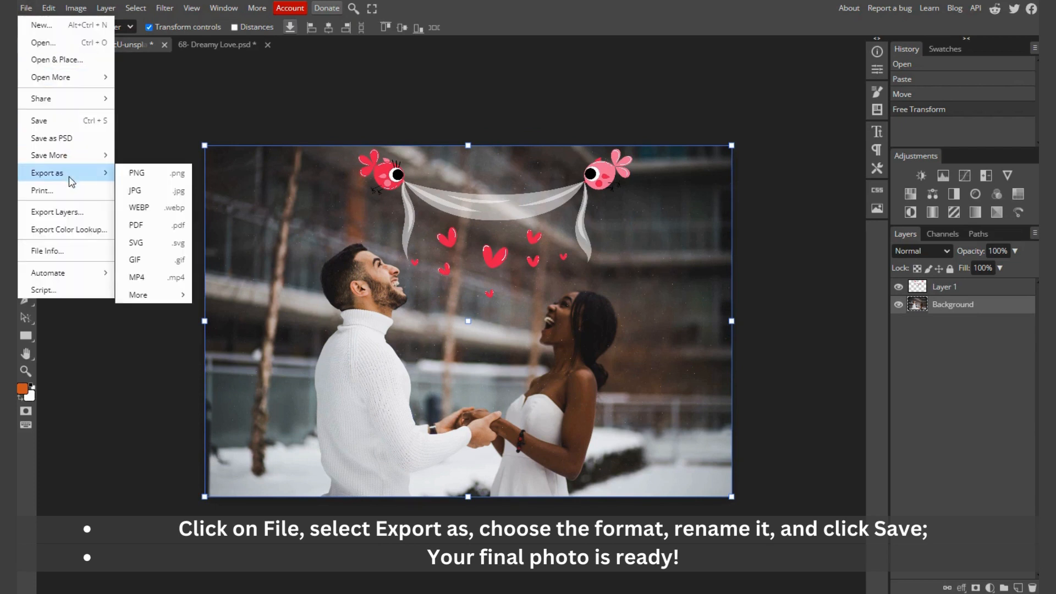
{"action": "left_click", "coordinate": [136, 190]}
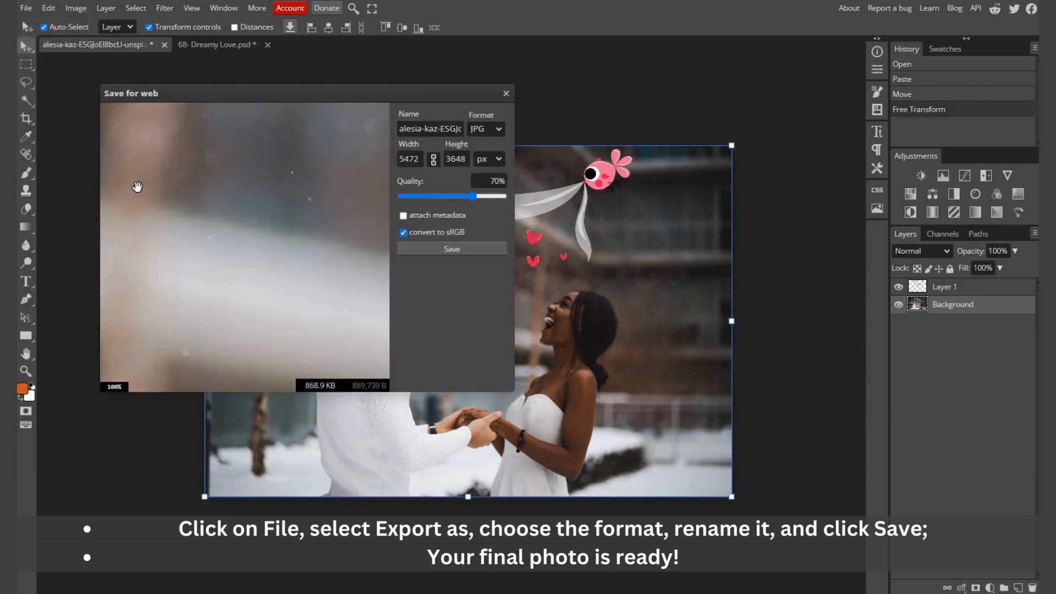
{"action": "triple_click", "coordinate": [424, 131]}
{"action": "type", "text": "Edit 01"}
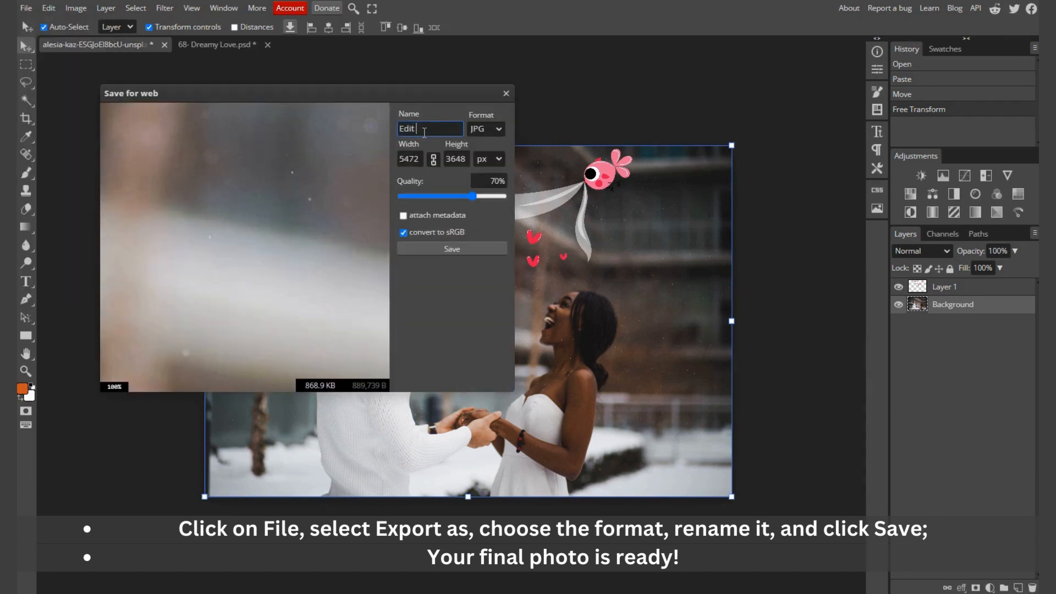
{"action": "left_click", "coordinate": [478, 249]}
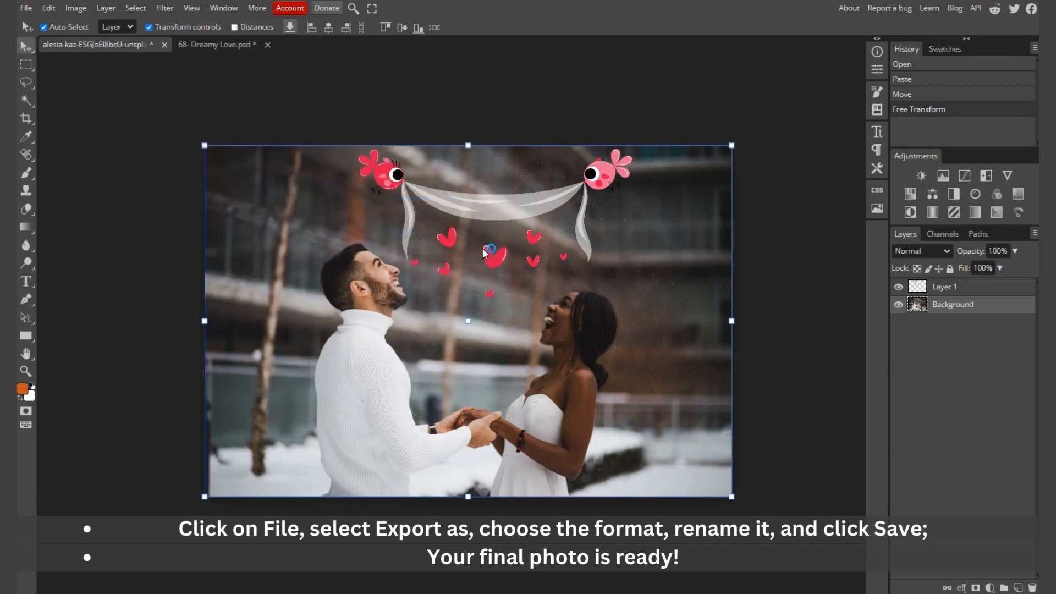
Step: Open the exported "Edit 01" image from the Downloads folder to check it, and close the viewer
{"action": "key", "text": "alt+Tab"}
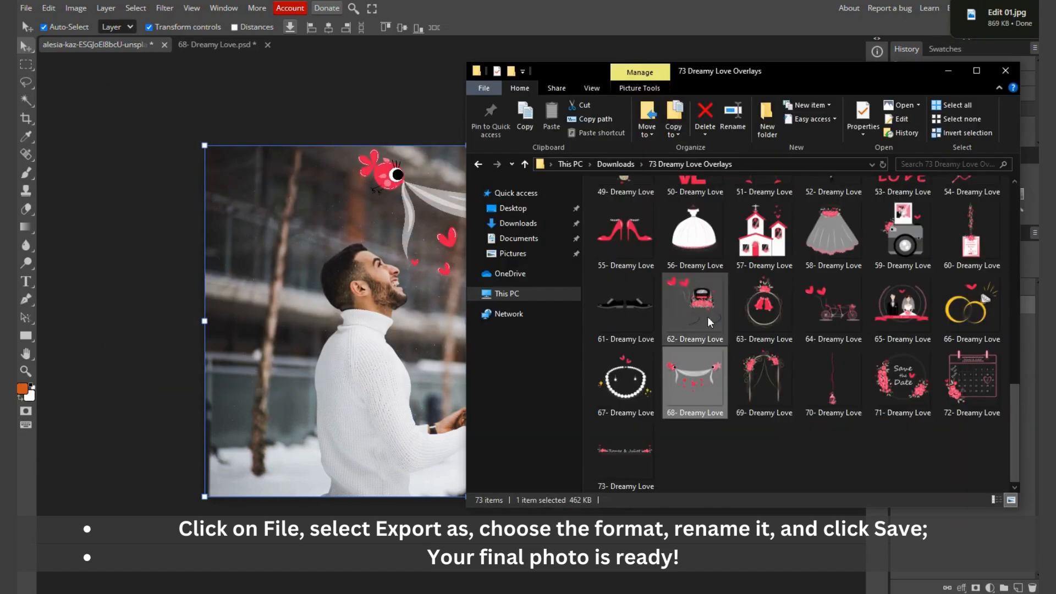
{"action": "left_click", "coordinate": [537, 226]}
{"action": "double_click", "coordinate": [641, 263]}
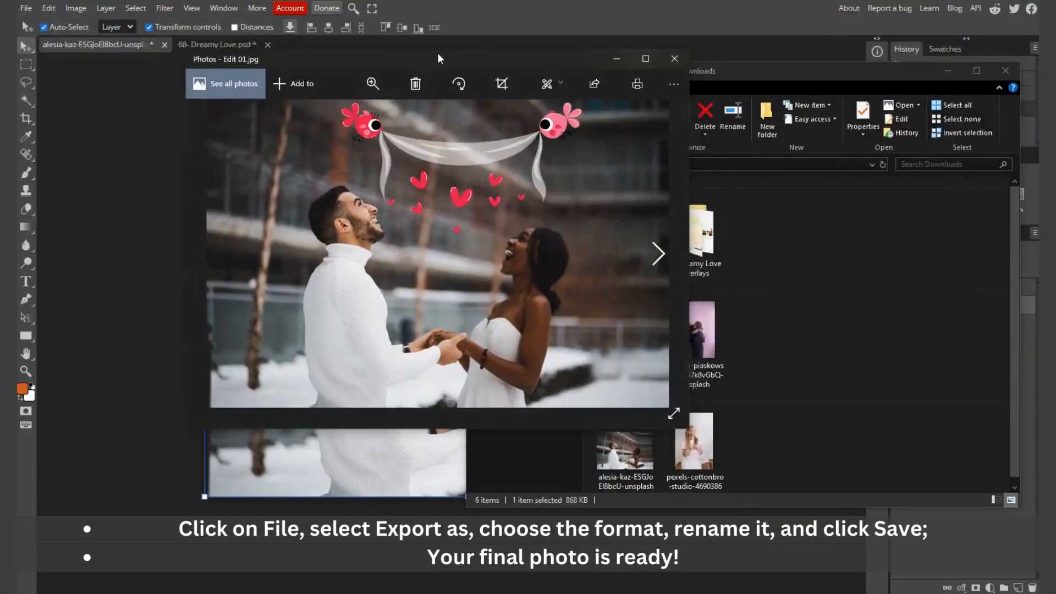
{"action": "left_click_drag", "start_coordinate": [439, 54], "coordinate": [493, 81]}
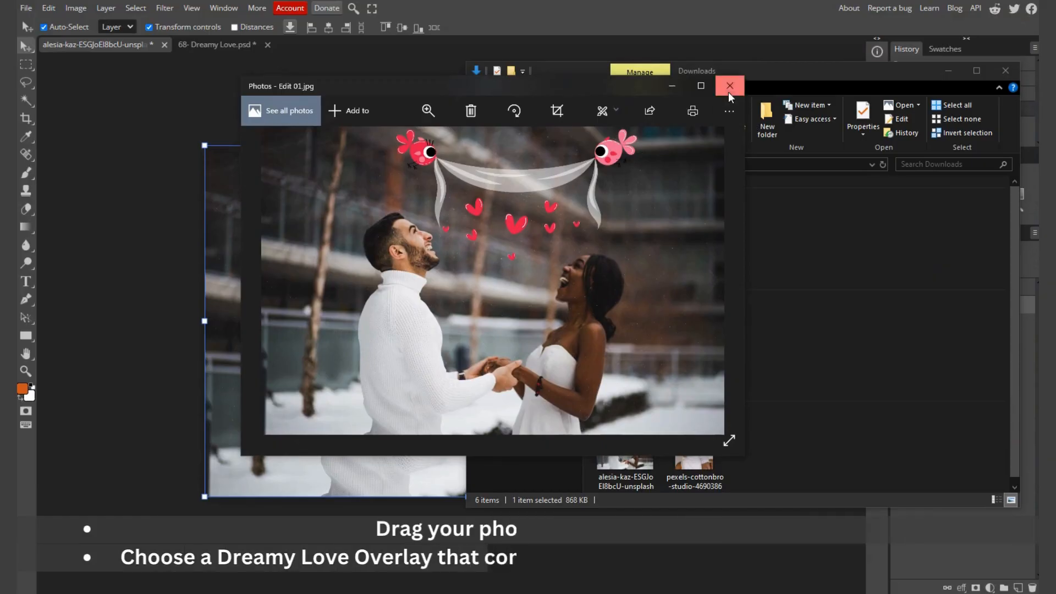
{"action": "left_click", "coordinate": [728, 91]}
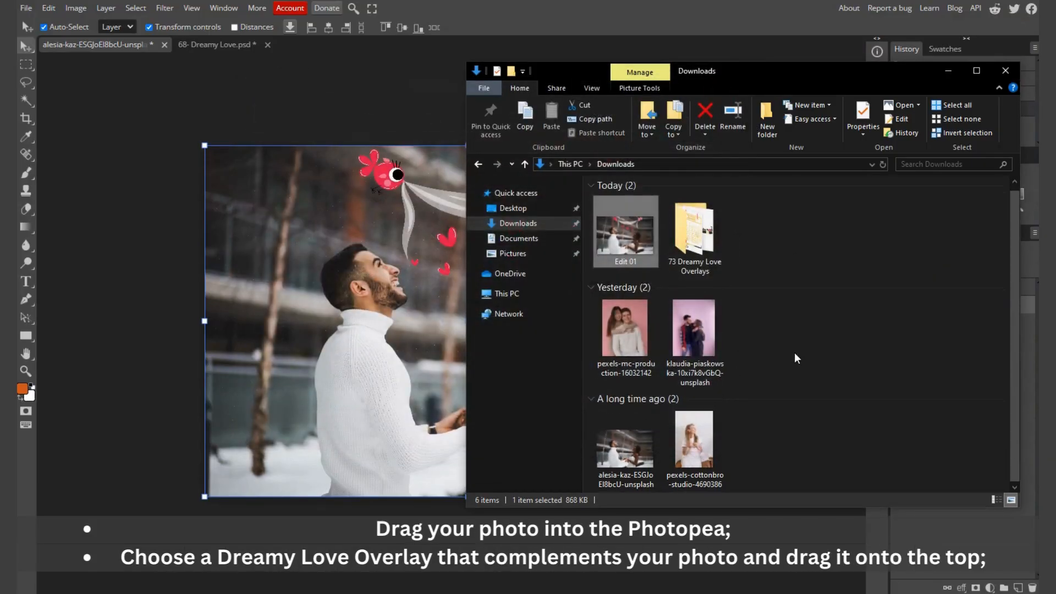
Step: Open the Downloads photo of the plaid-shirted man and woman against a pink wall as a new Photopea document
{"action": "left_click", "coordinate": [702, 329]}
{"action": "left_click_drag", "start_coordinate": [702, 340], "coordinate": [372, 46]}
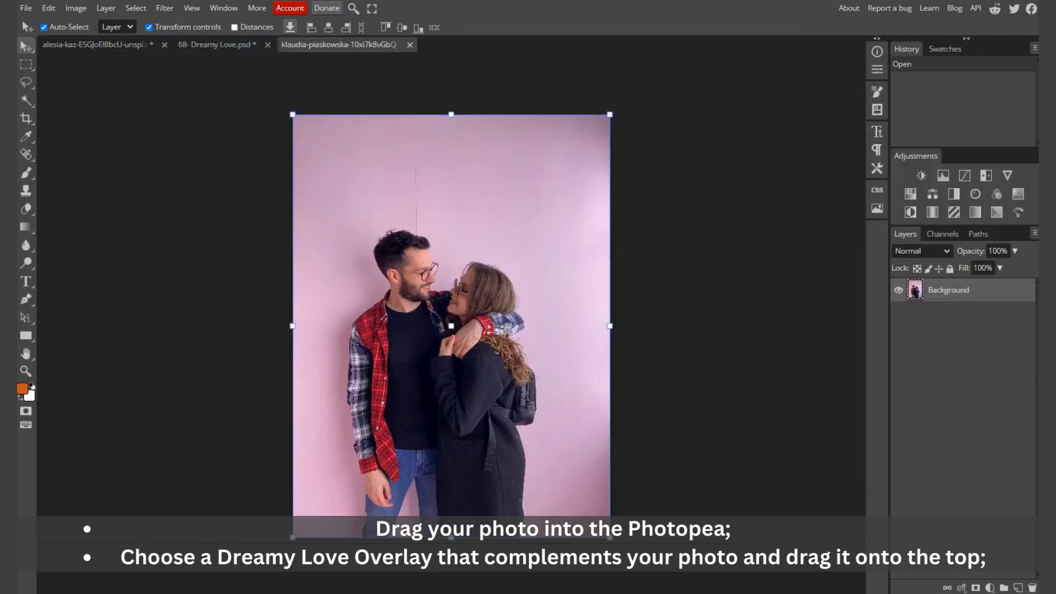
Step: Open the "49- Dreamy Love" heart balloon from the 73 Dreamy Love Overlays folder as a separate Photopea document
{"action": "key", "text": "alt+Tab"}
{"action": "double_click", "coordinate": [701, 233]}
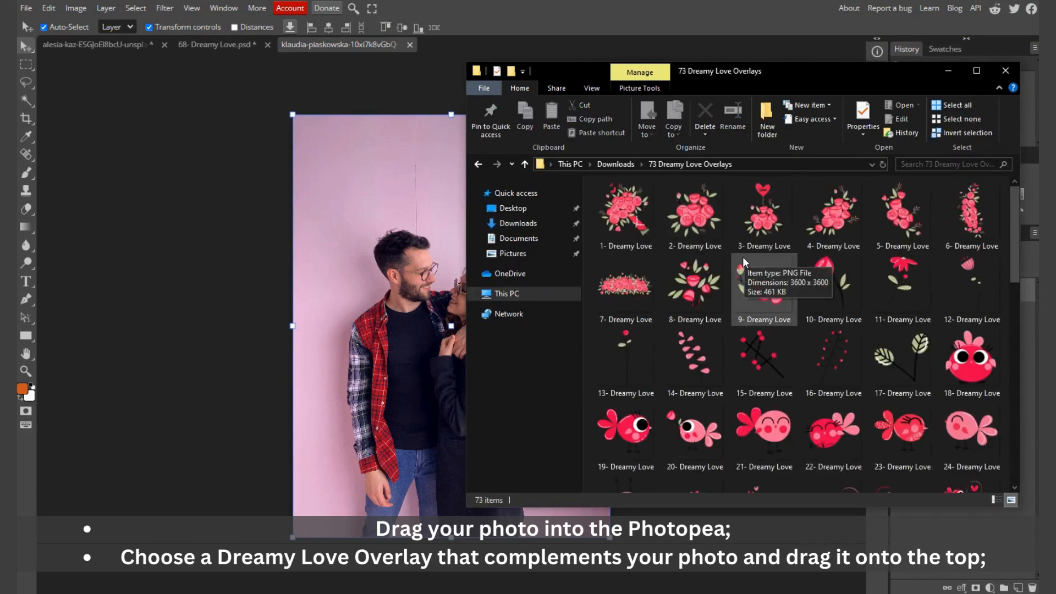
{"action": "scroll", "coordinate": [748, 286], "scroll_direction": "down", "scroll_amount": 6}
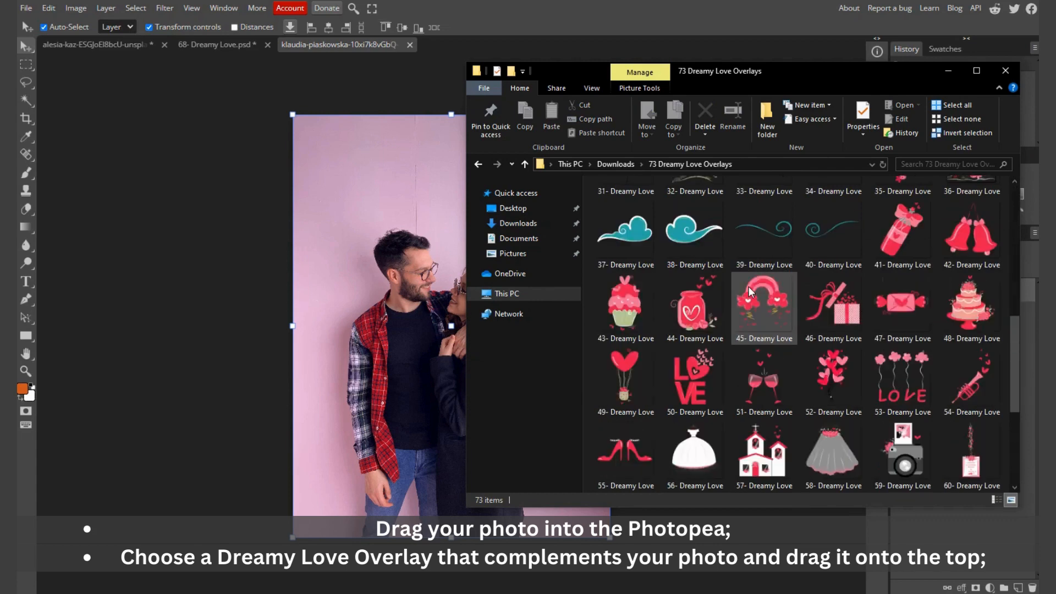
{"action": "scroll", "coordinate": [748, 286], "scroll_direction": "down", "scroll_amount": 3}
{"action": "scroll", "coordinate": [748, 286], "scroll_direction": "up", "scroll_amount": 3}
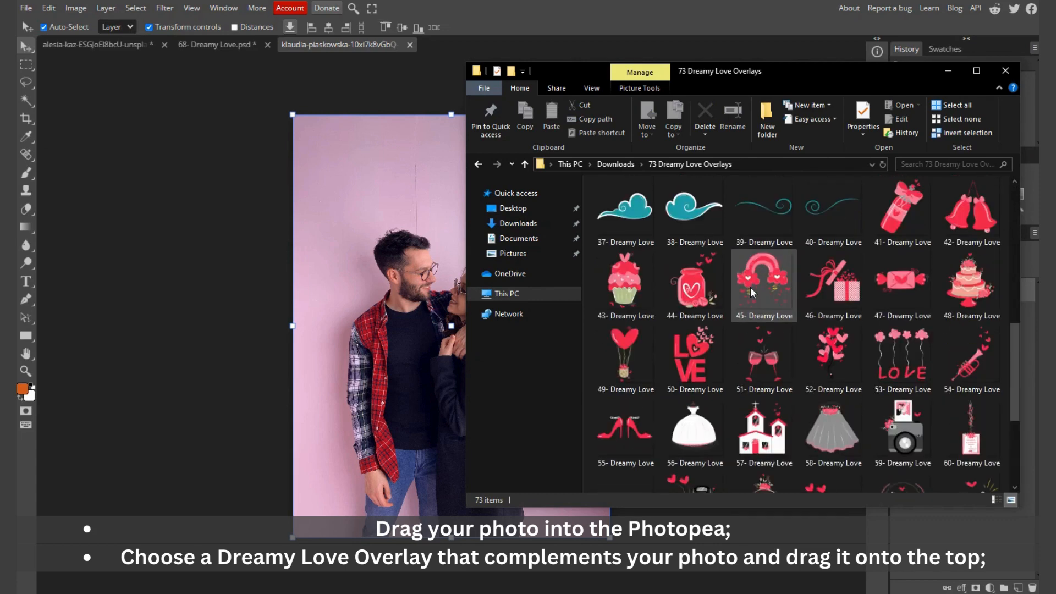
{"action": "left_click", "coordinate": [625, 355]}
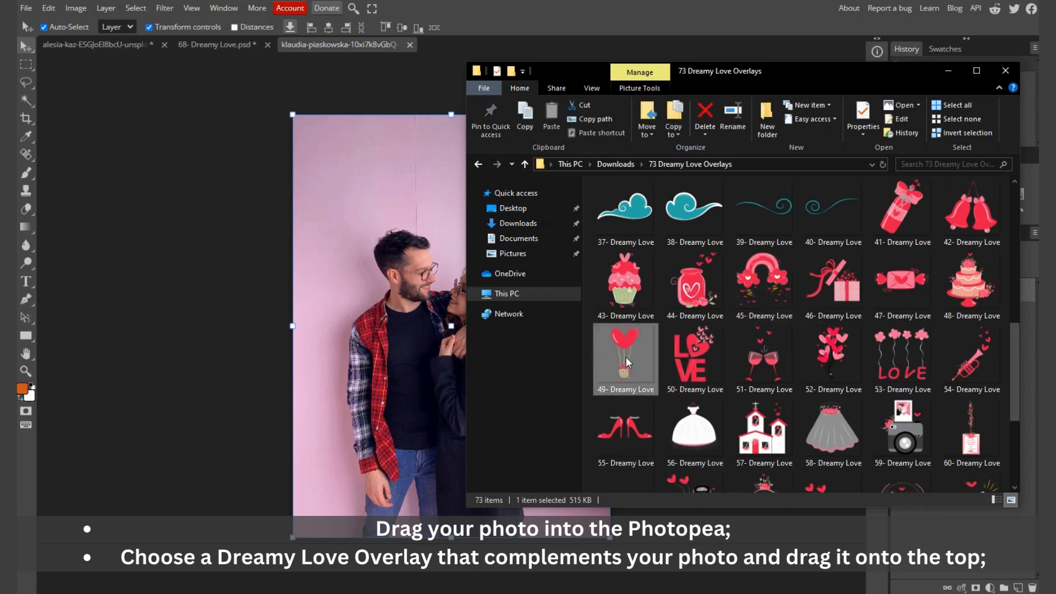
{"action": "left_click_drag", "start_coordinate": [624, 354], "coordinate": [487, 48]}
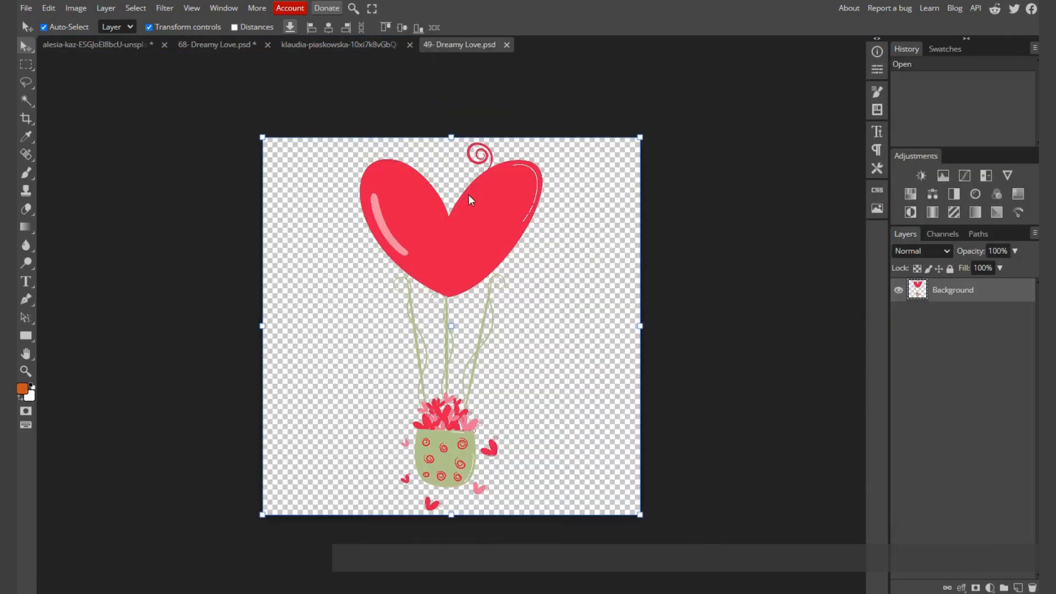
Step: Copy the entire heart balloon overlay into the pink-wall couple photo, scaled to about 37% beside the man's plaid-shirted shoulder
{"action": "key", "text": "ctrl+a"}
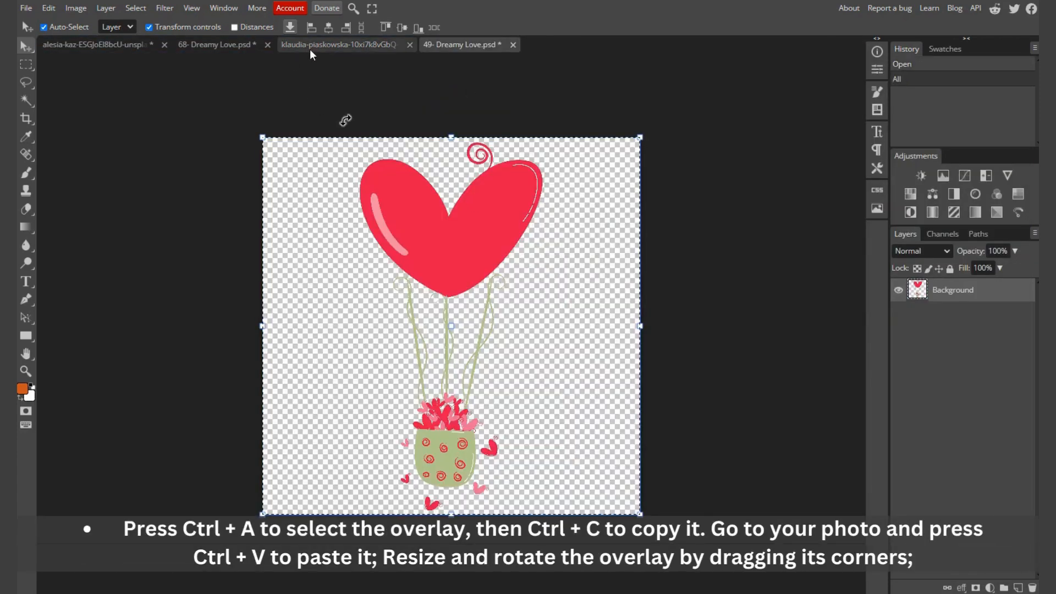
{"action": "left_click", "coordinate": [330, 44]}
{"action": "key", "text": "ctrl+v"}
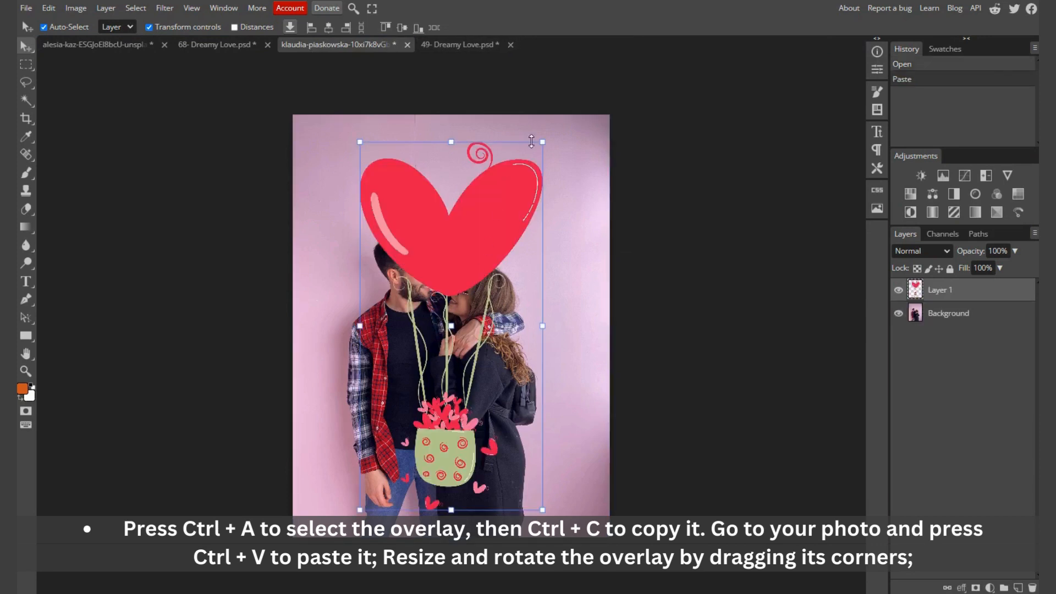
{"action": "left_click_drag", "start_coordinate": [541, 141], "coordinate": [440, 337]}
{"action": "left_click_drag", "start_coordinate": [398, 364], "coordinate": [342, 290]}
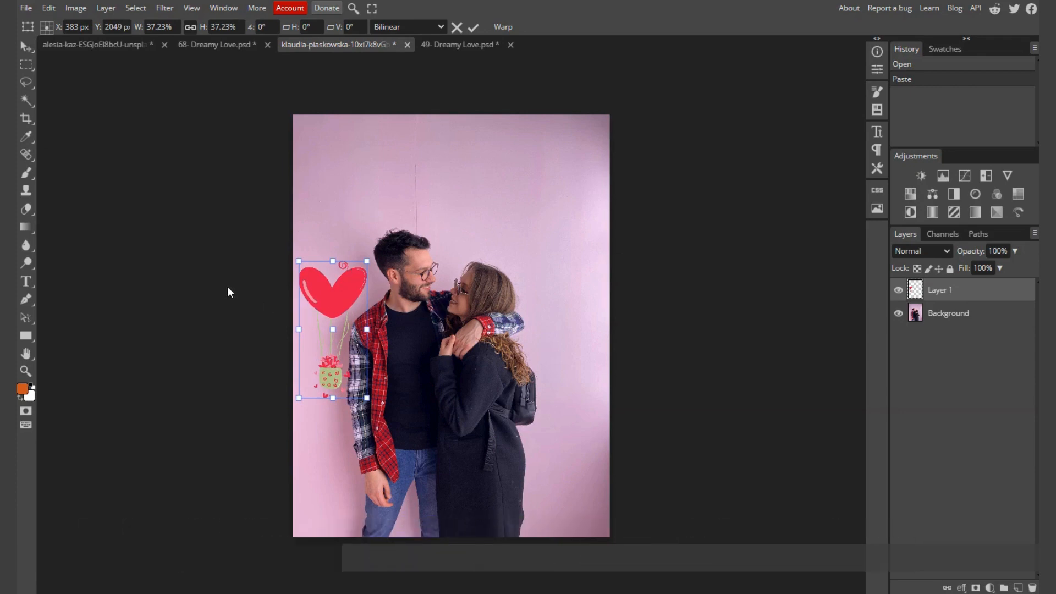
Step: Open the "45- Dreamy Love" rainbow overlay as its own Photopea document and copy all of it into the pink-wall couple photo
{"action": "left_click", "coordinate": [443, 592]}
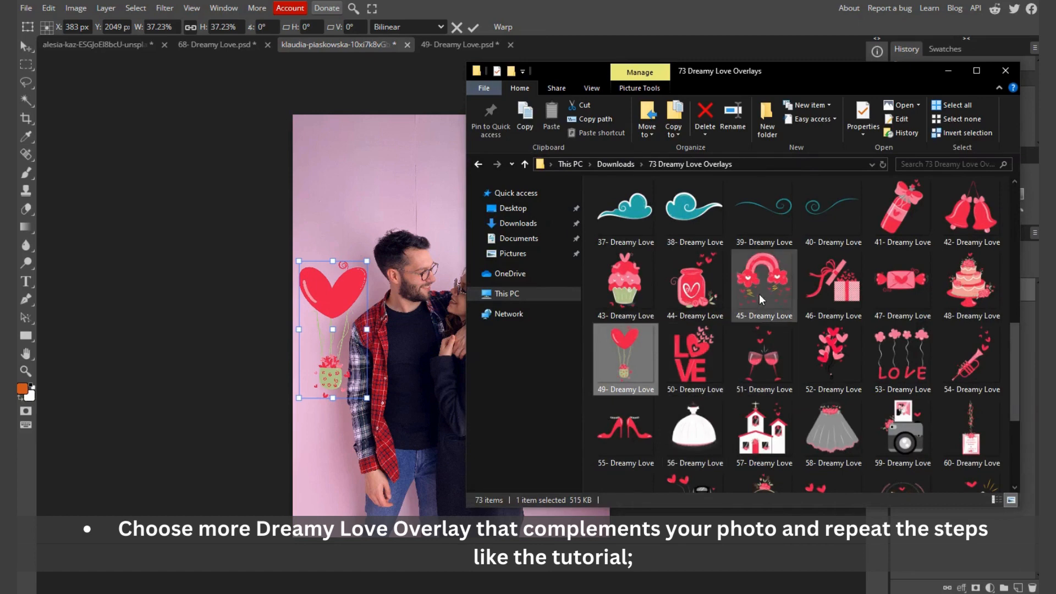
{"action": "left_click_drag", "start_coordinate": [760, 292], "coordinate": [556, 44]}
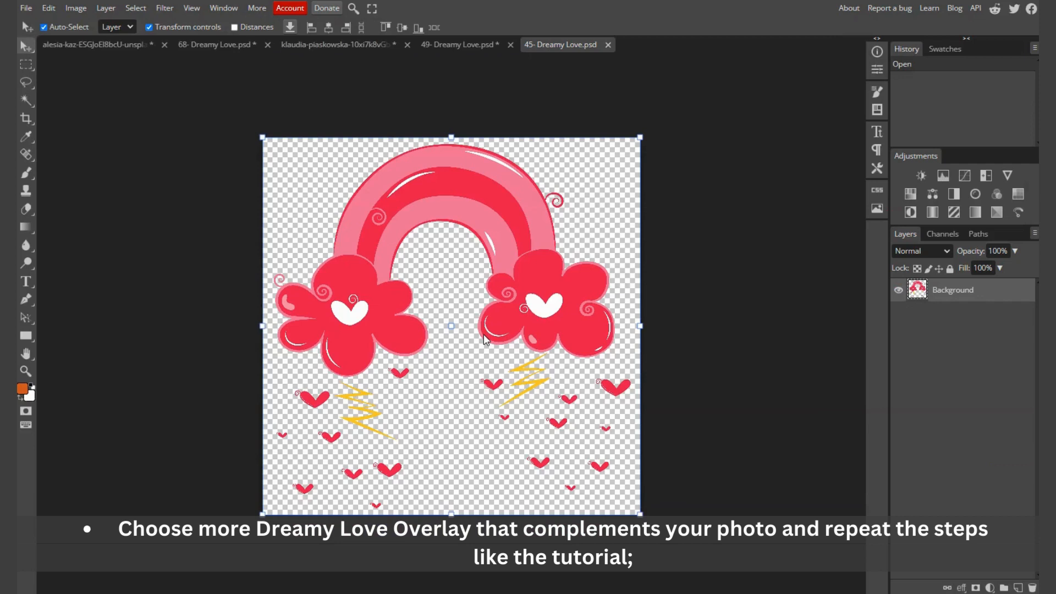
{"action": "key", "text": "ctrl+a"}
{"action": "left_click", "coordinate": [426, 47]}
{"action": "left_click", "coordinate": [370, 46]}
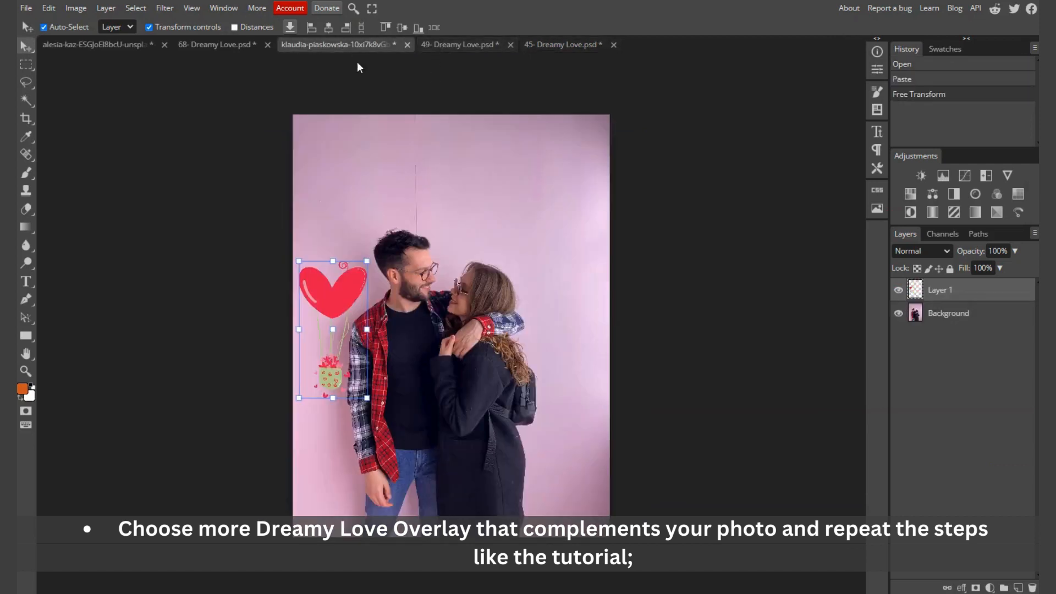
{"action": "key", "text": "ctrl+v"}
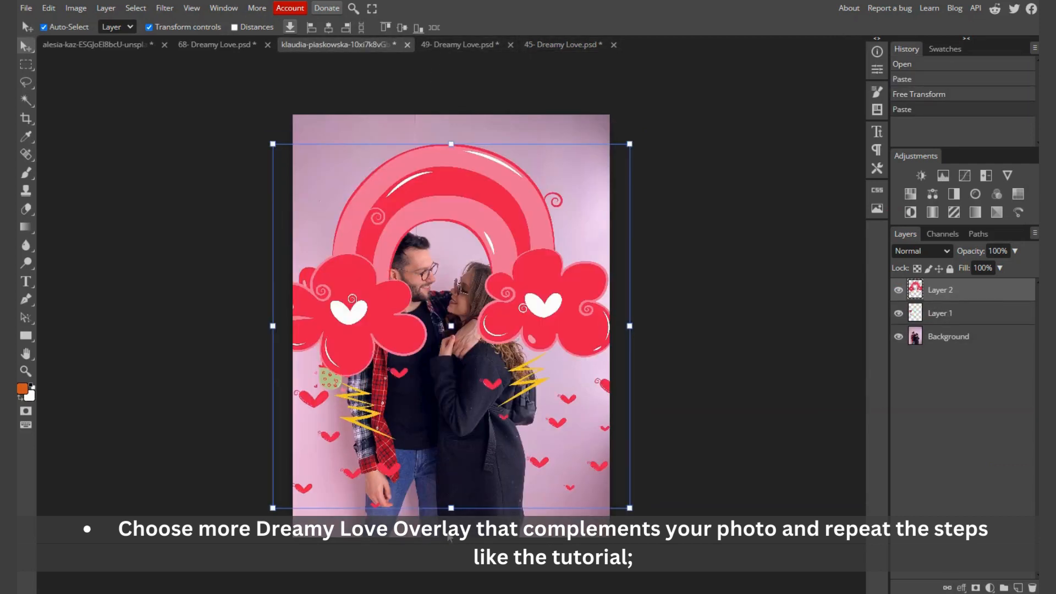
Step: Scale the rainbow overlay to about 20.6% and place it on the wall above the couple's heads
{"action": "left_click_drag", "start_coordinate": [451, 505], "coordinate": [462, 218]}
{"action": "left_click_drag", "start_coordinate": [466, 176], "coordinate": [489, 205]}
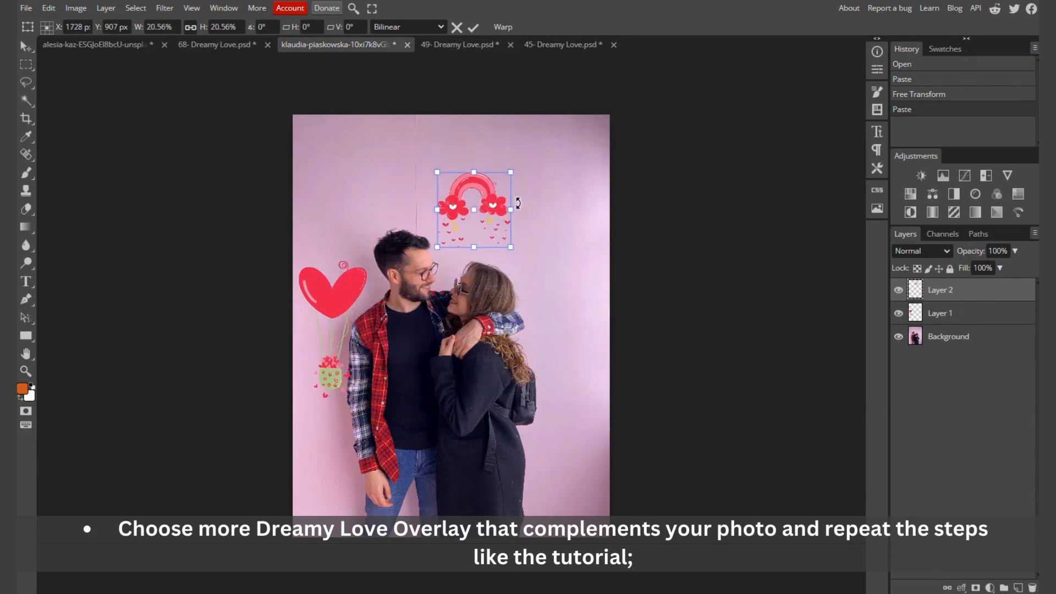
Step: Open the "54- Dreamy Love" trumpet from the 73 Dreamy Love Overlays folder as a separate Photopea document and copy all of it
{"action": "key", "text": "alt+Tab"}
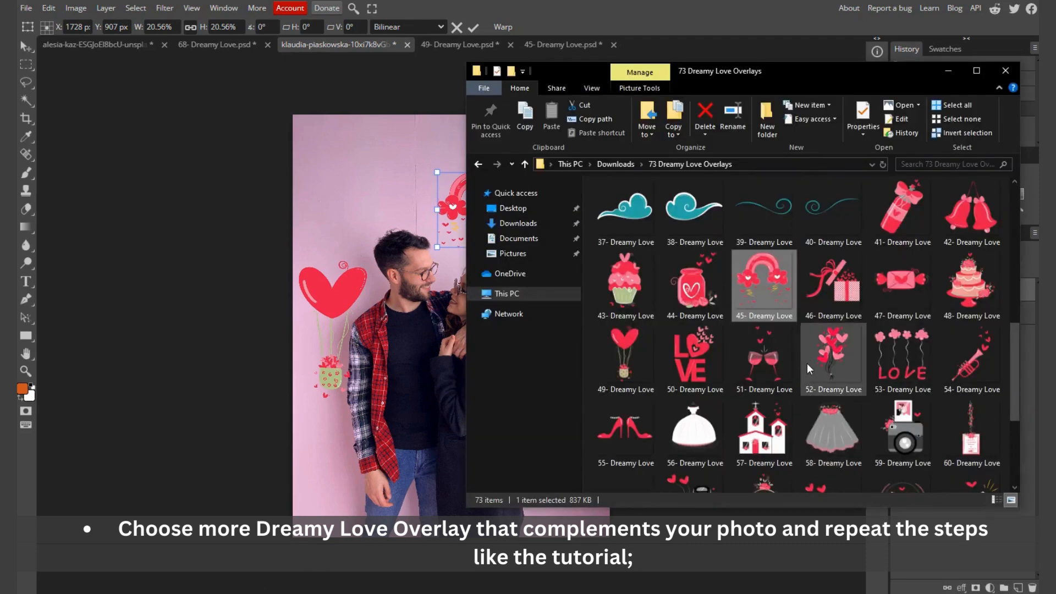
{"action": "left_click", "coordinate": [968, 365]}
{"action": "left_click_drag", "start_coordinate": [956, 361], "coordinate": [630, 100]}
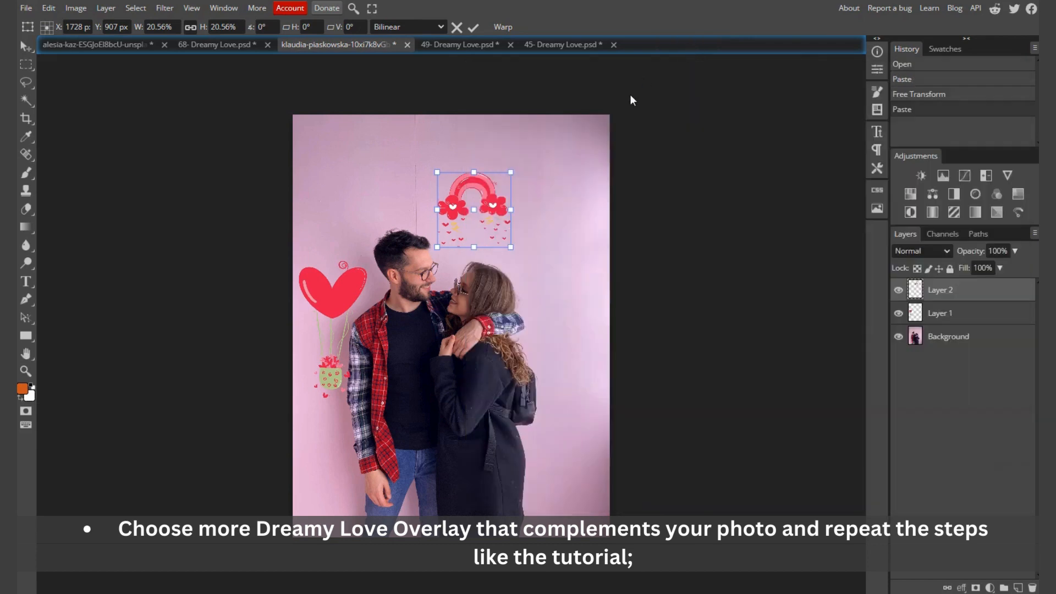
{"action": "left_click_drag", "start_coordinate": [650, 150], "coordinate": [651, 159]}
{"action": "key", "text": "ctrl+a"}
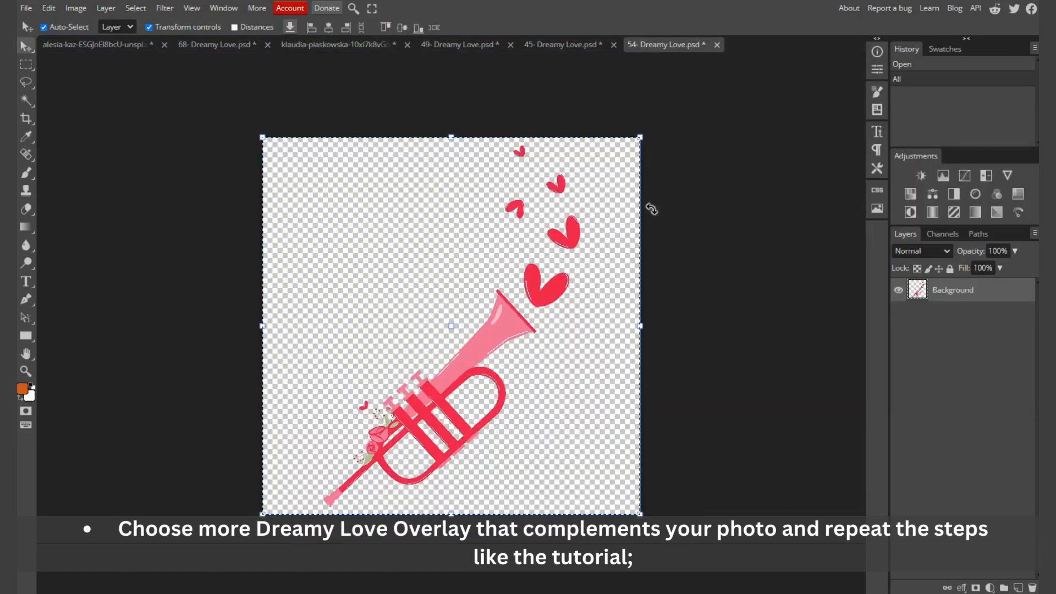
{"action": "key", "text": "ctrl+c"}
Step: Paste the trumpet into the pink-wall couple photo, scaled to about 27.7% above the heart balloon
{"action": "left_click", "coordinate": [322, 48]}
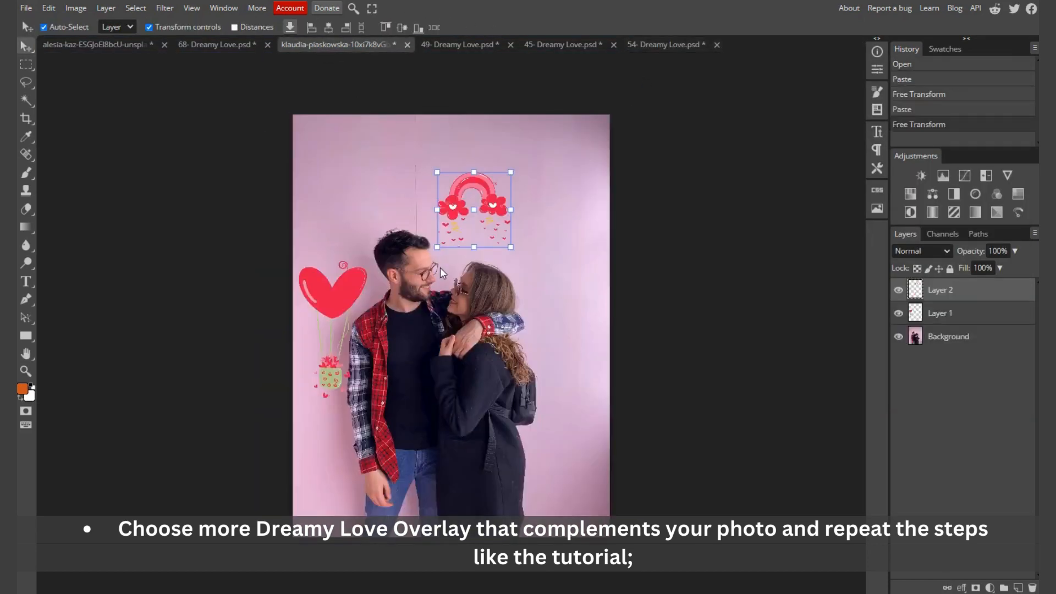
{"action": "key", "text": "ctrl+v"}
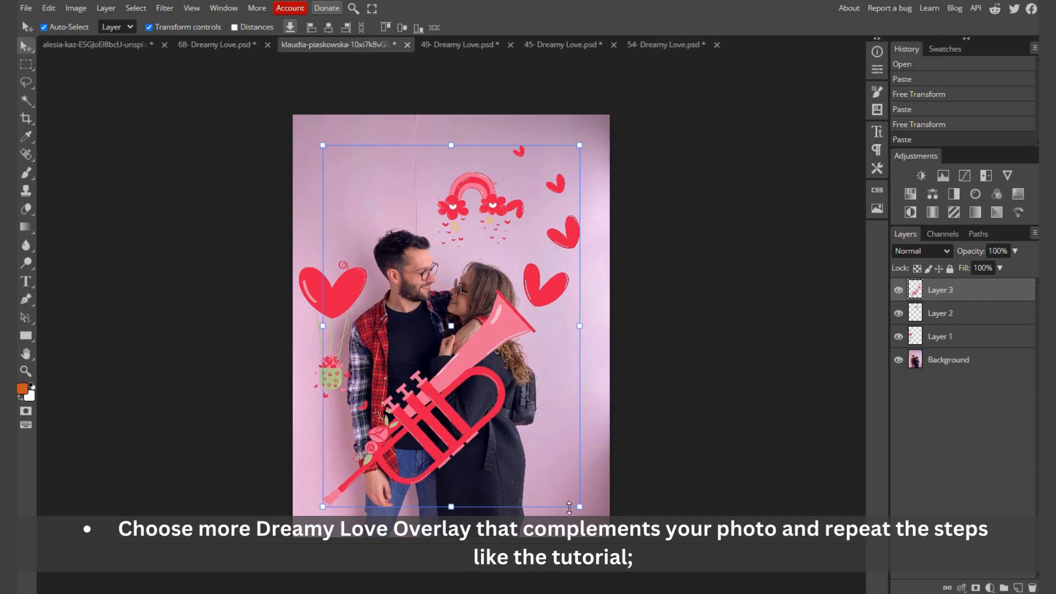
{"action": "left_click_drag", "start_coordinate": [580, 507], "coordinate": [423, 306]}
{"action": "left_click_drag", "start_coordinate": [386, 262], "coordinate": [371, 205]}
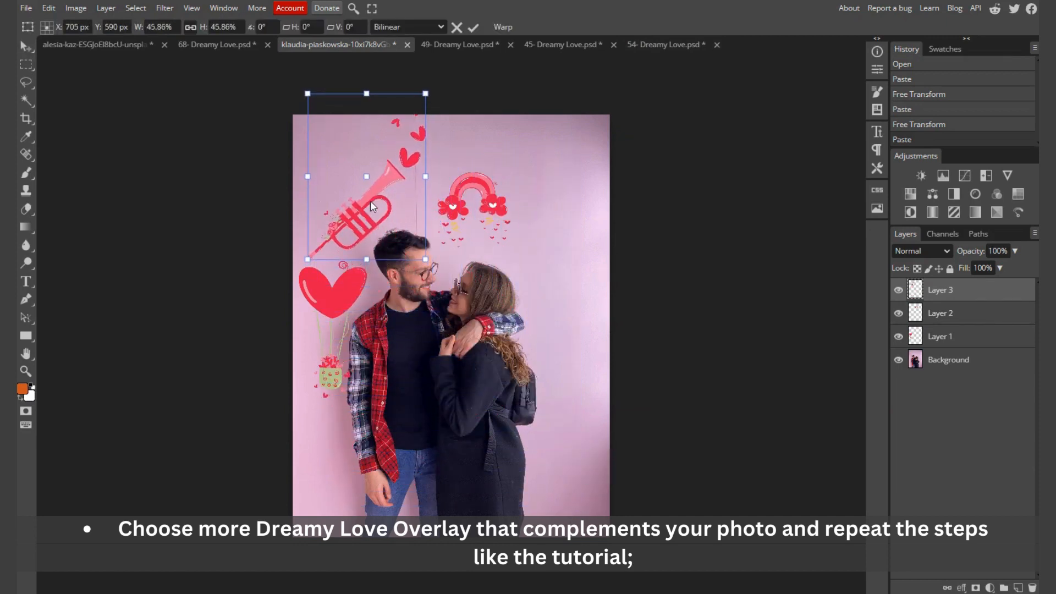
{"action": "left_click_drag", "start_coordinate": [425, 95], "coordinate": [394, 171]}
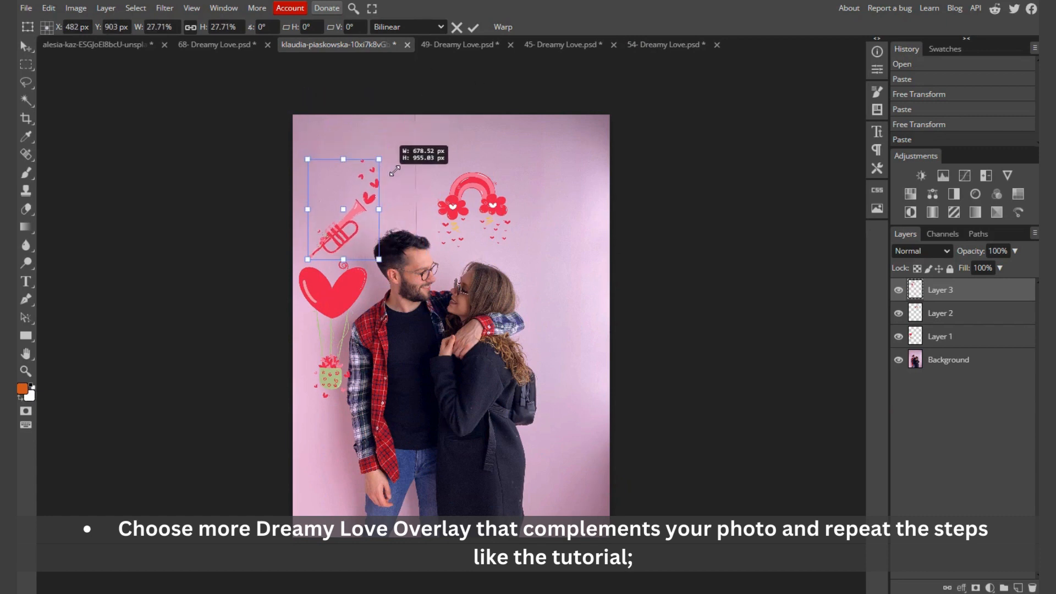
{"action": "left_click_drag", "start_coordinate": [358, 217], "coordinate": [358, 208]}
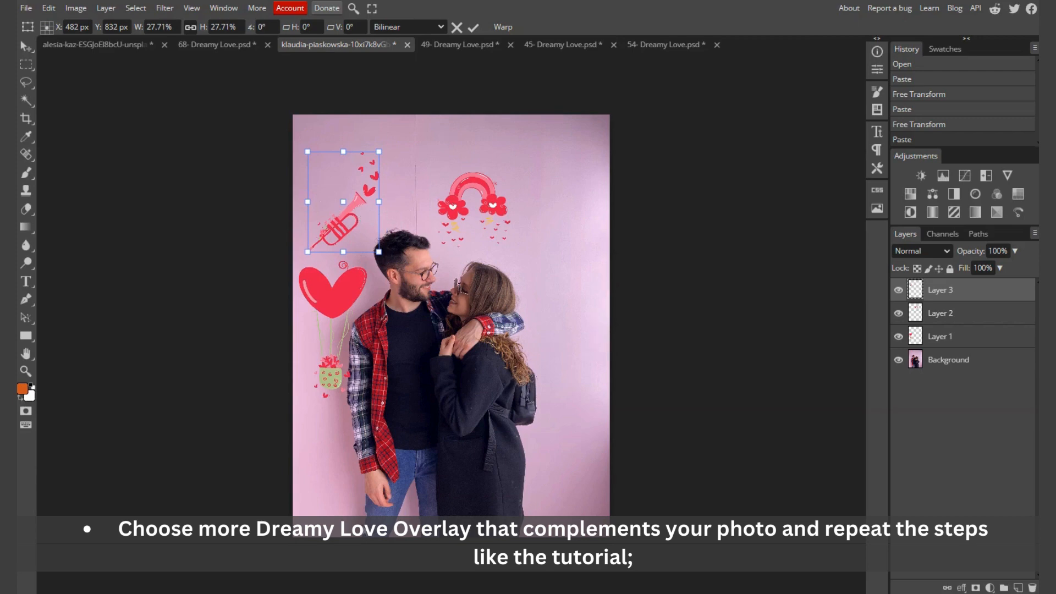
Step: Open the "26- Dreamy Love" pair of birds from the overlays folder as its own Photopea document and copy all of it
{"action": "key", "text": "alt+Tab"}
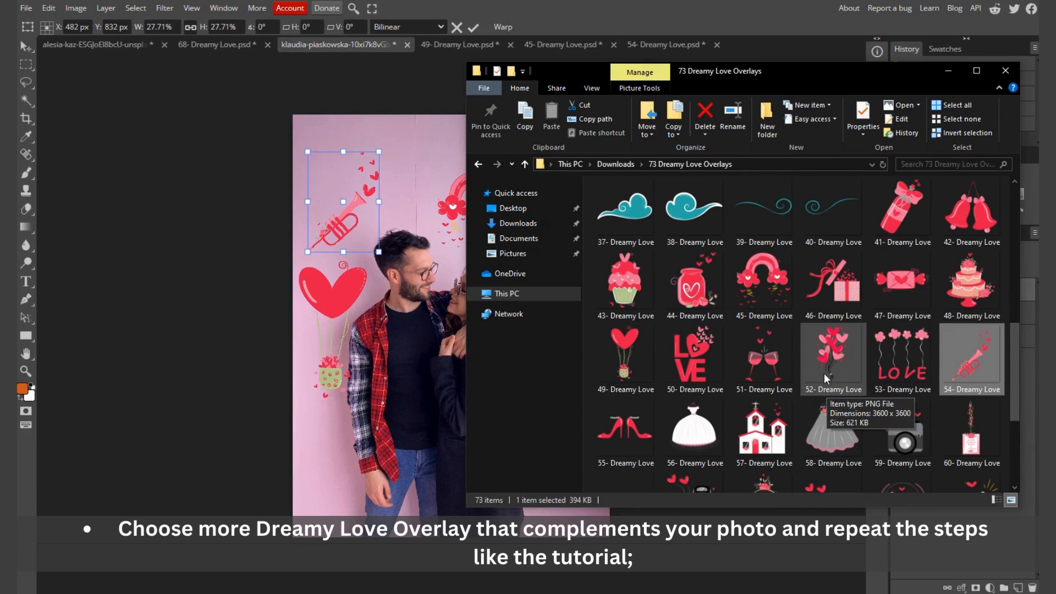
{"action": "scroll", "coordinate": [824, 373], "scroll_direction": "up", "scroll_amount": 3}
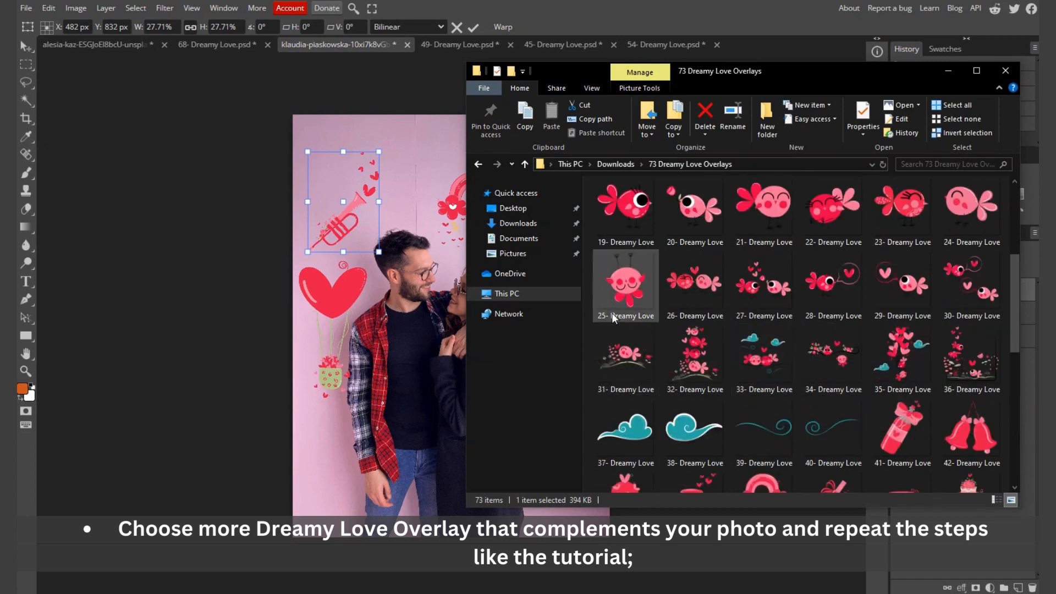
{"action": "left_click", "coordinate": [687, 279]}
{"action": "left_click_drag", "start_coordinate": [688, 278], "coordinate": [618, 207]}
{"action": "left_click_drag", "start_coordinate": [623, 287], "coordinate": [623, 286]}
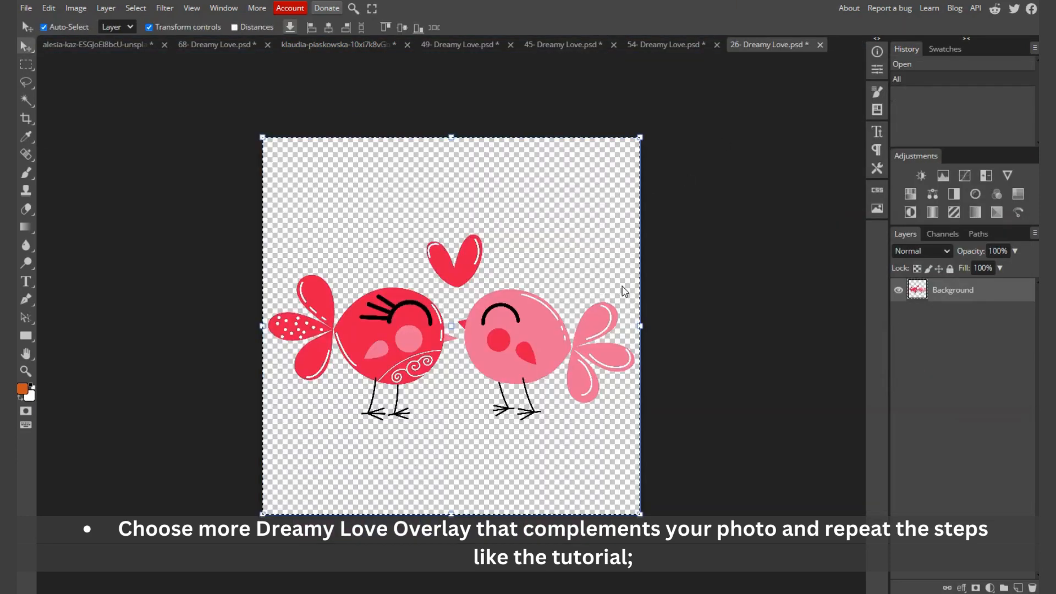
Step: Paste the two birds into the pink-wall couple photo, scaled to about 28.2% on the wall behind the woman's head
{"action": "left_click", "coordinate": [340, 44]}
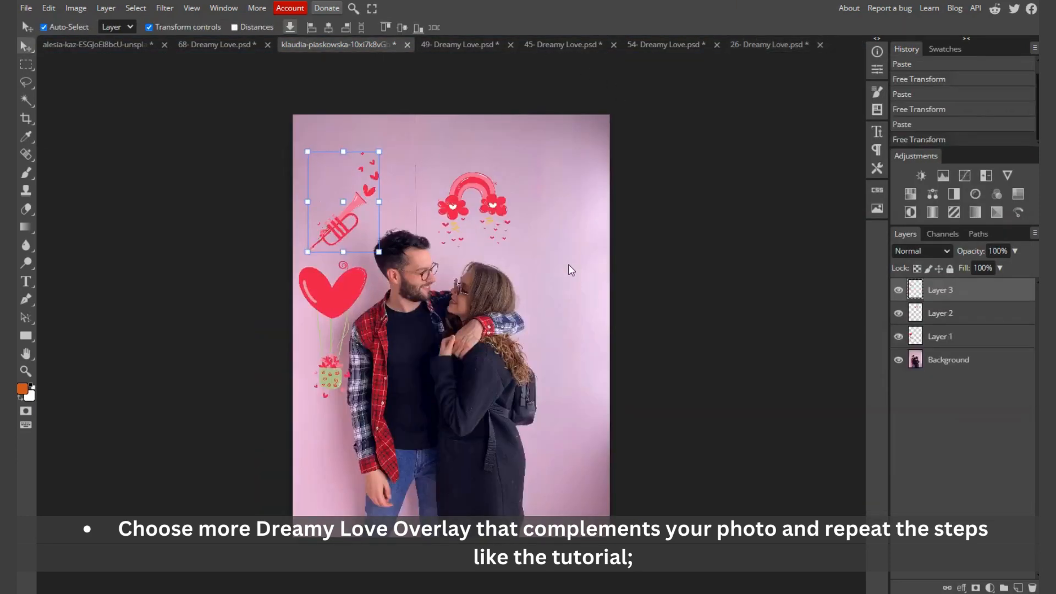
{"action": "key", "text": "ctrl+v"}
{"action": "left_click_drag", "start_coordinate": [450, 420], "coordinate": [451, 287]}
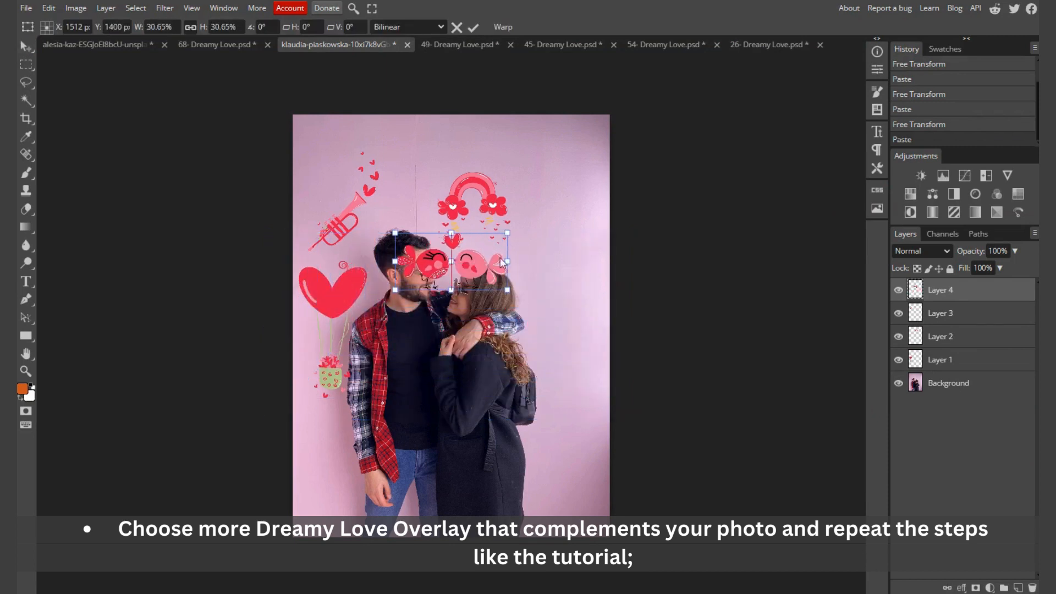
{"action": "left_click_drag", "start_coordinate": [500, 257], "coordinate": [571, 246]}
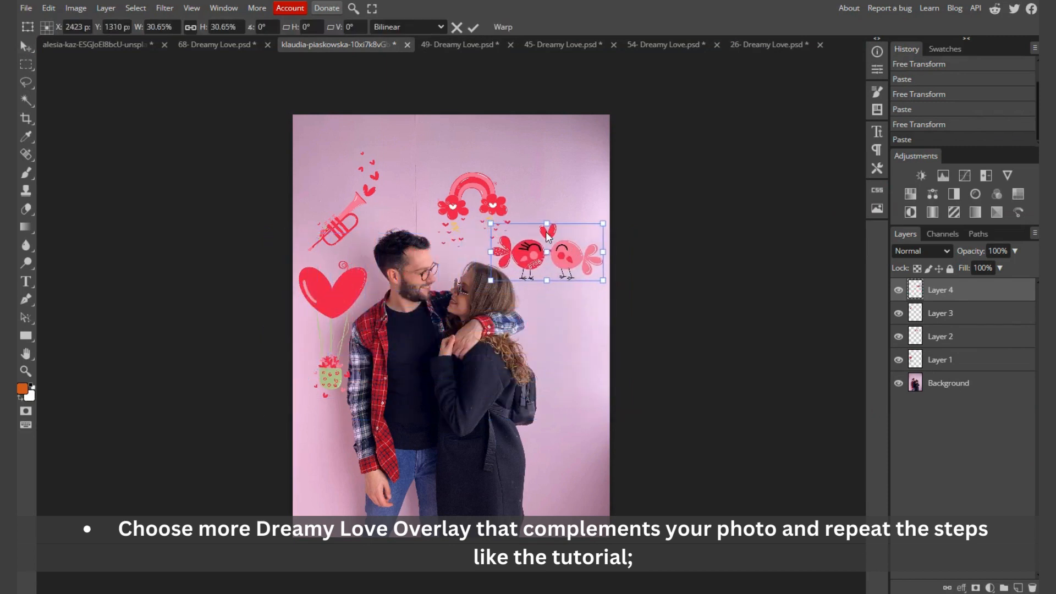
{"action": "left_click_drag", "start_coordinate": [490, 252], "coordinate": [499, 252]}
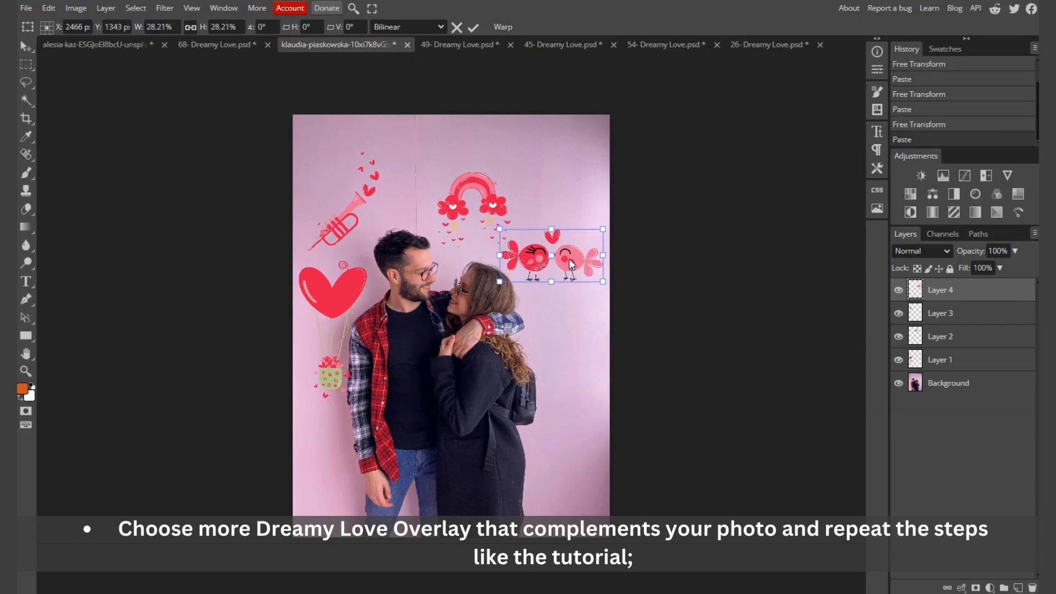
{"action": "left_click_drag", "start_coordinate": [569, 261], "coordinate": [569, 266]}
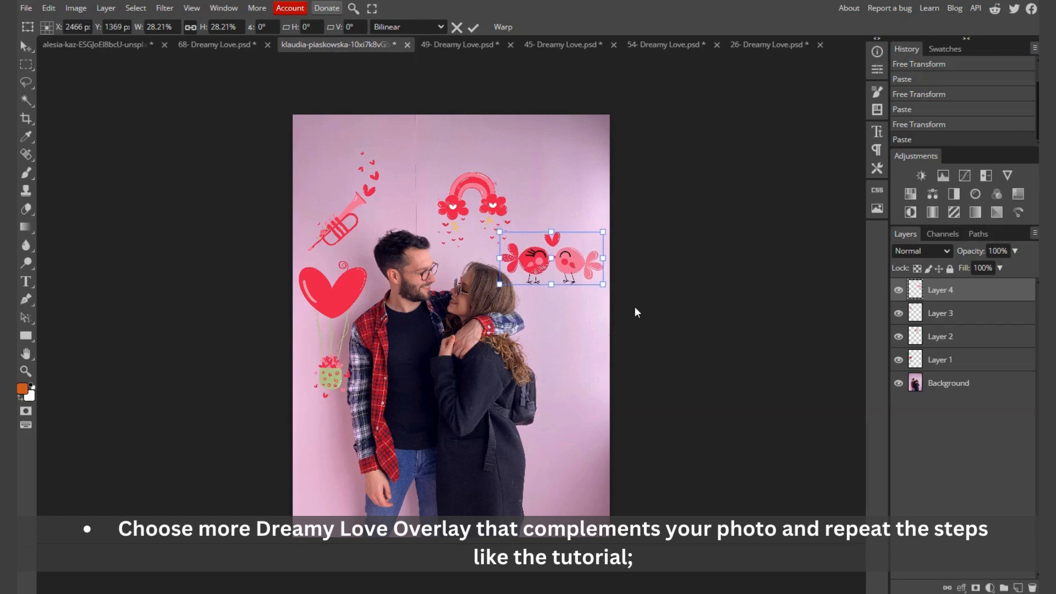
Step: Open the "47- Dreamy Love" candy-shaped envelope from the overlays folder as its own Photopea document and copy all of it
{"action": "key", "text": "alt+Tab"}
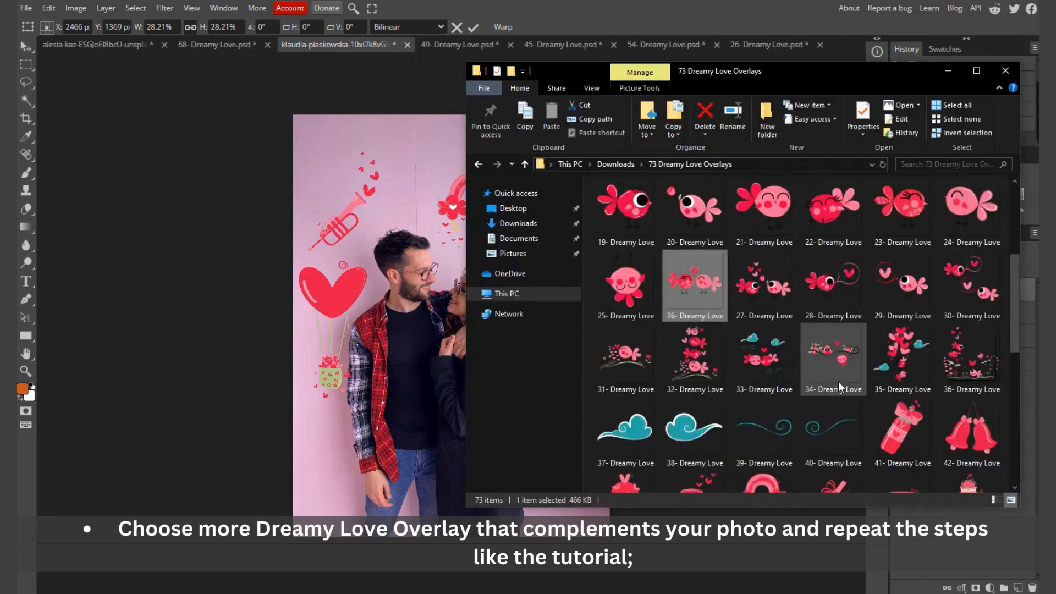
{"action": "scroll", "coordinate": [838, 381], "scroll_direction": "down", "scroll_amount": 3}
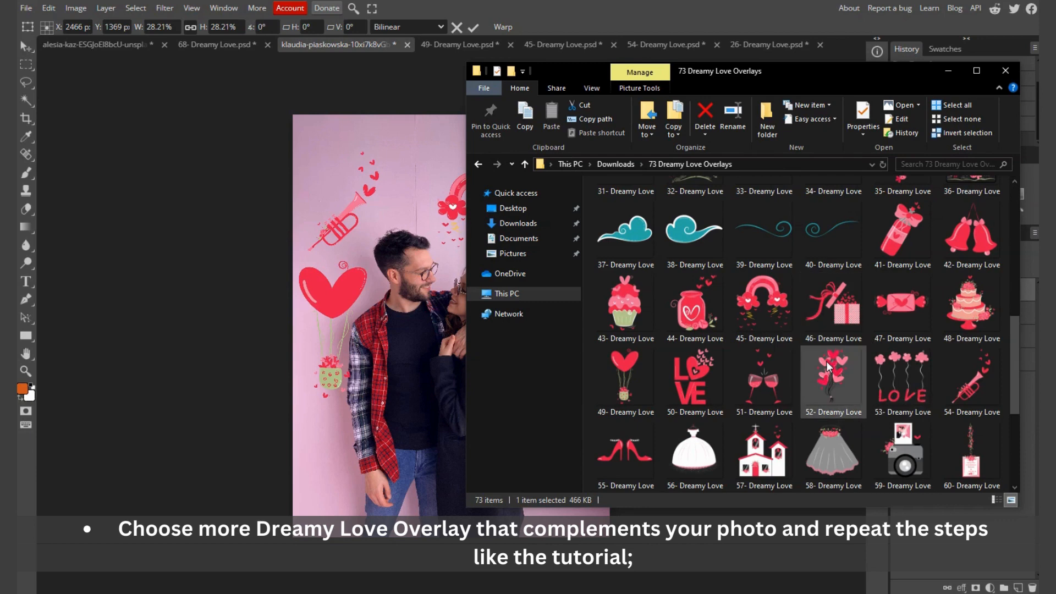
{"action": "left_click", "coordinate": [902, 325]}
{"action": "left_click_drag", "start_coordinate": [902, 326], "coordinate": [855, 45]}
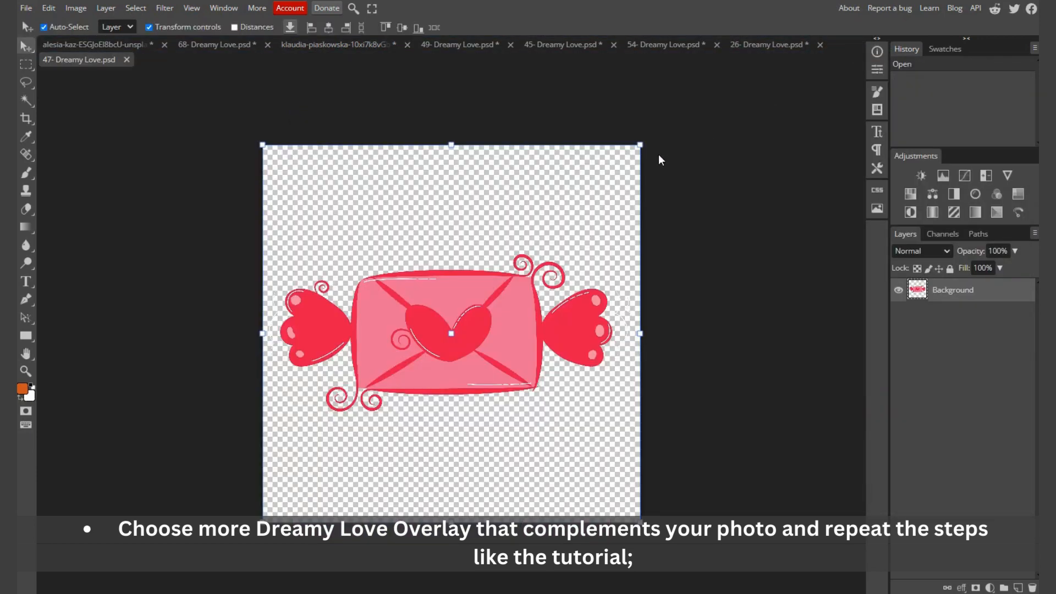
Step: Paste the candy envelope into the couple photo between the trumpet and the rainbow, scaled to about 12.9% and rotated about -17.7°
{"action": "left_click", "coordinate": [345, 45]}
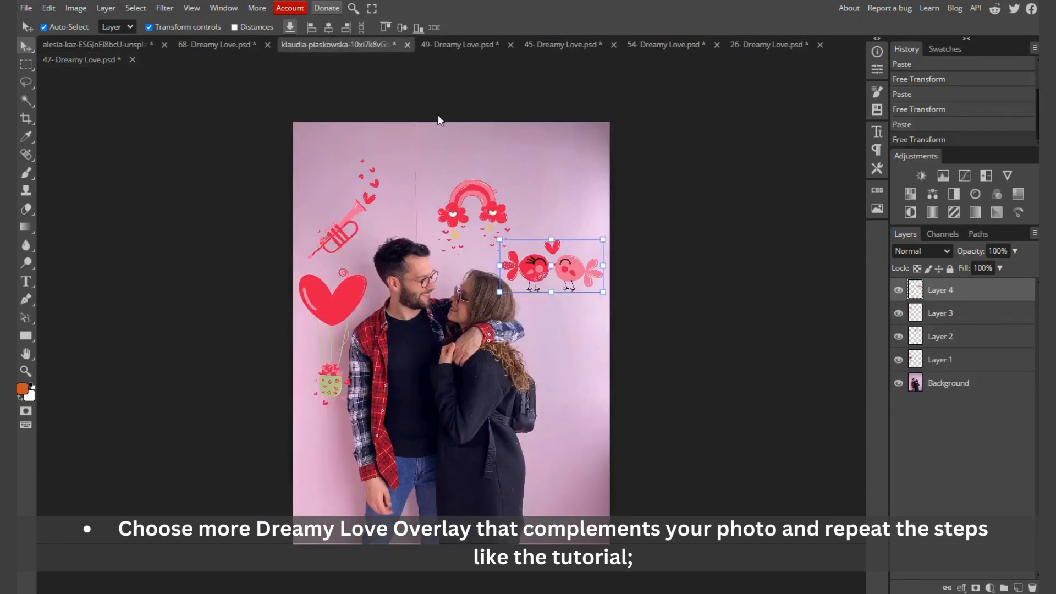
{"action": "key", "text": "ctrl+v"}
{"action": "left_click_drag", "start_coordinate": [451, 412], "coordinate": [411, 210]}
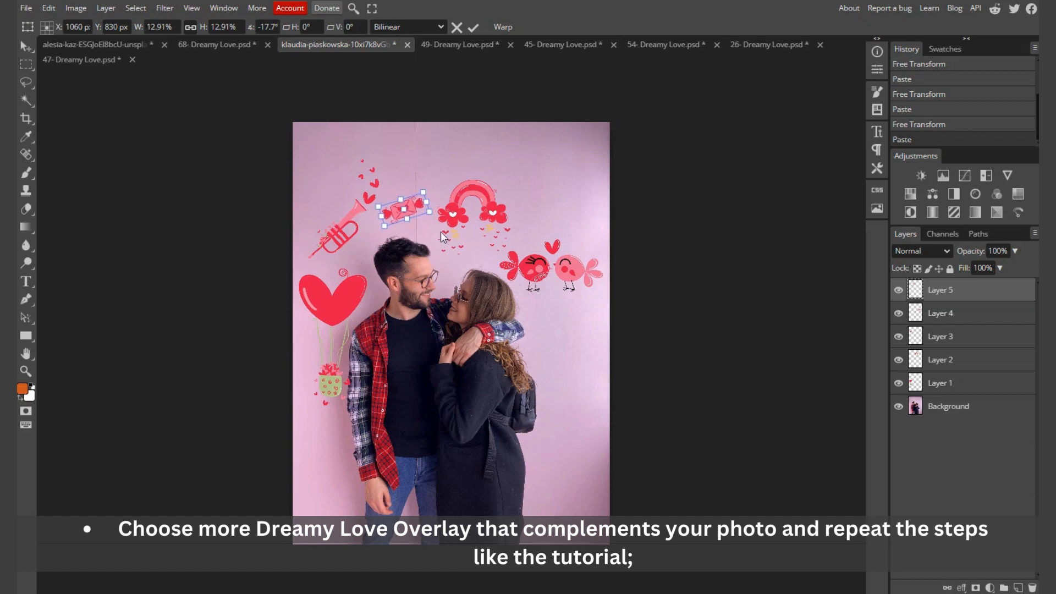
{"action": "key", "text": "shift+Right"}
{"action": "key", "text": "shift+Right"}
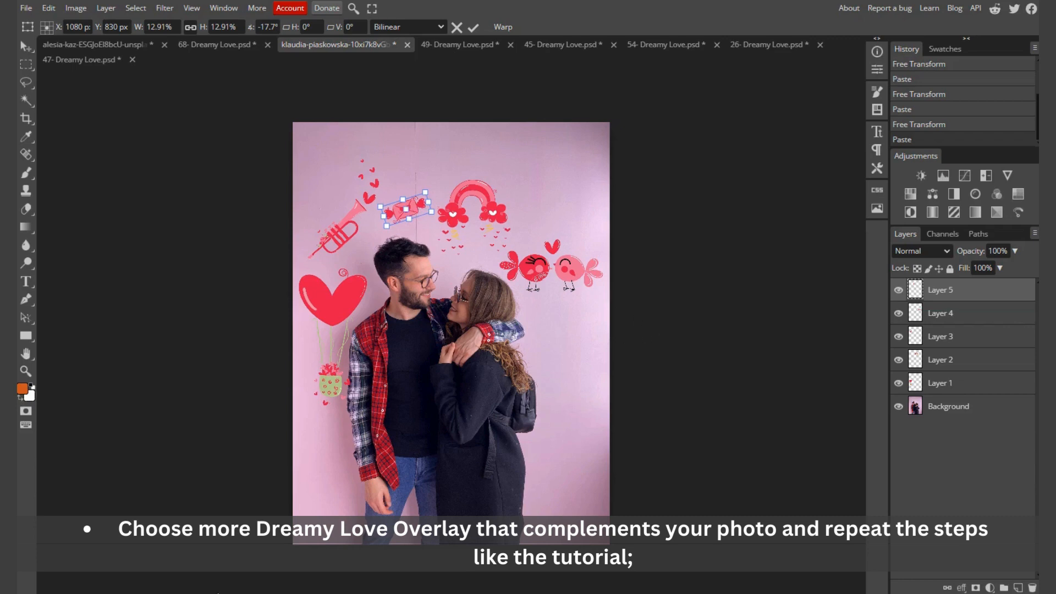
Step: Open the "44- Dreamy Love" heart jar from the overlays folder as its own Photopea document and copy all of it
{"action": "mouse_move", "coordinate": [185, 592]}
{"action": "left_click", "coordinate": [185, 561]}
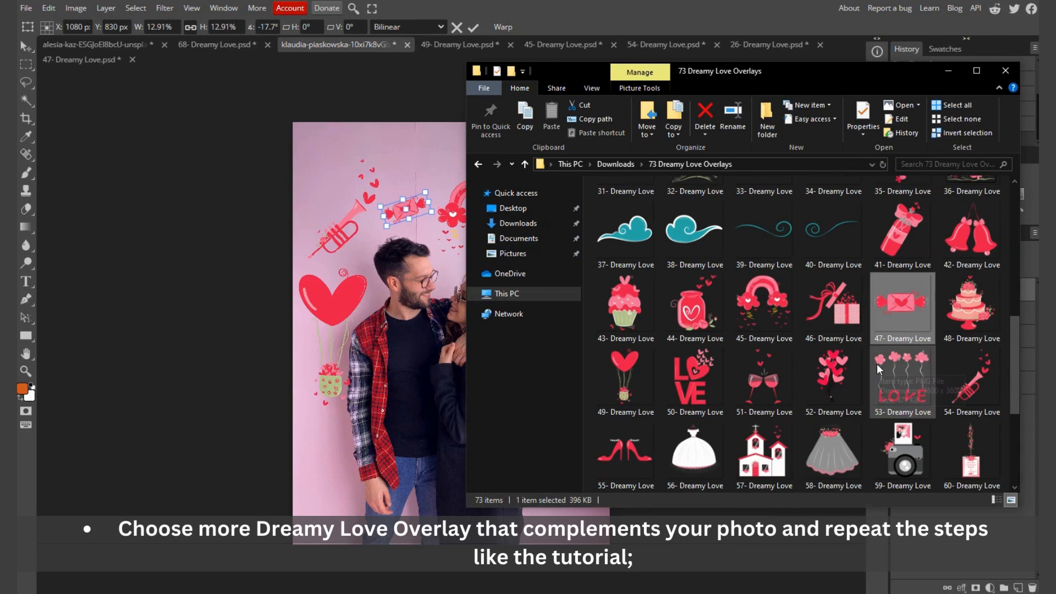
{"action": "scroll", "coordinate": [877, 364], "scroll_direction": "down", "scroll_amount": 3}
{"action": "scroll", "coordinate": [877, 364], "scroll_direction": "up", "scroll_amount": 3}
{"action": "scroll", "coordinate": [876, 364], "scroll_direction": "down", "scroll_amount": 1}
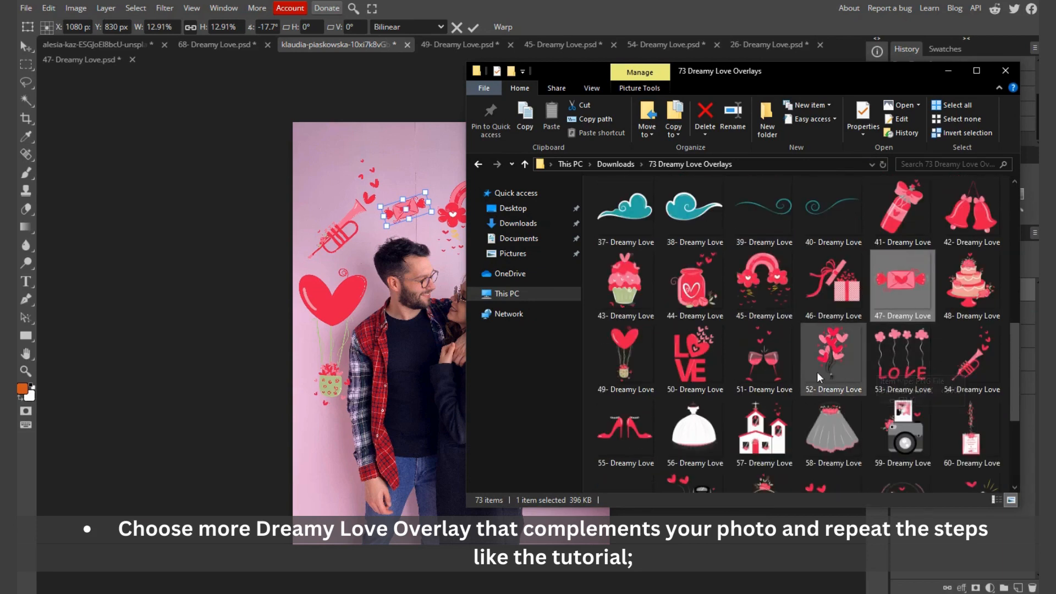
{"action": "left_click_drag", "start_coordinate": [702, 292], "coordinate": [387, 73]}
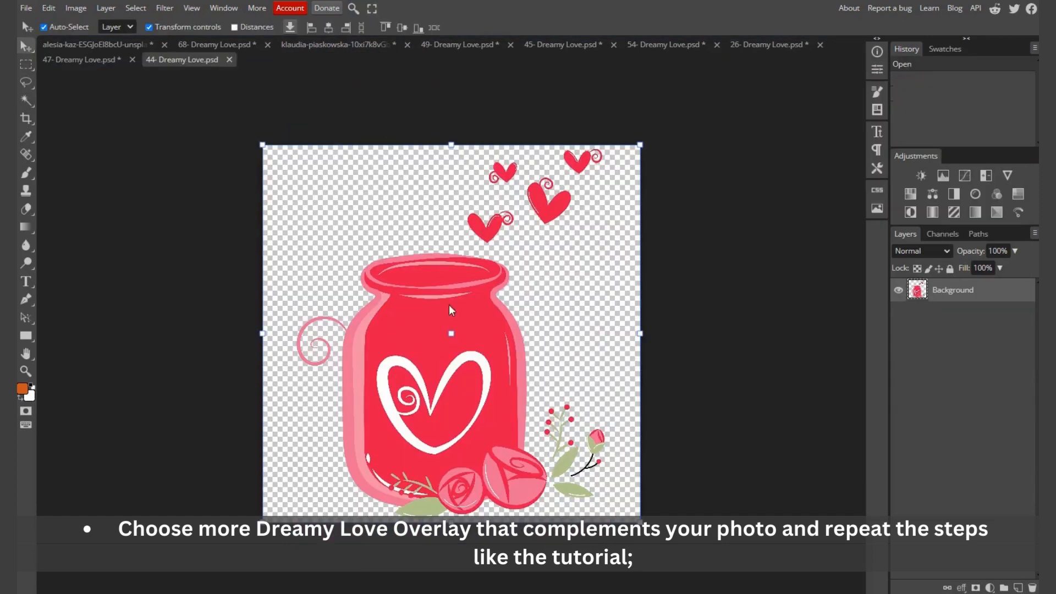
{"action": "key", "text": "ctrl+a"}
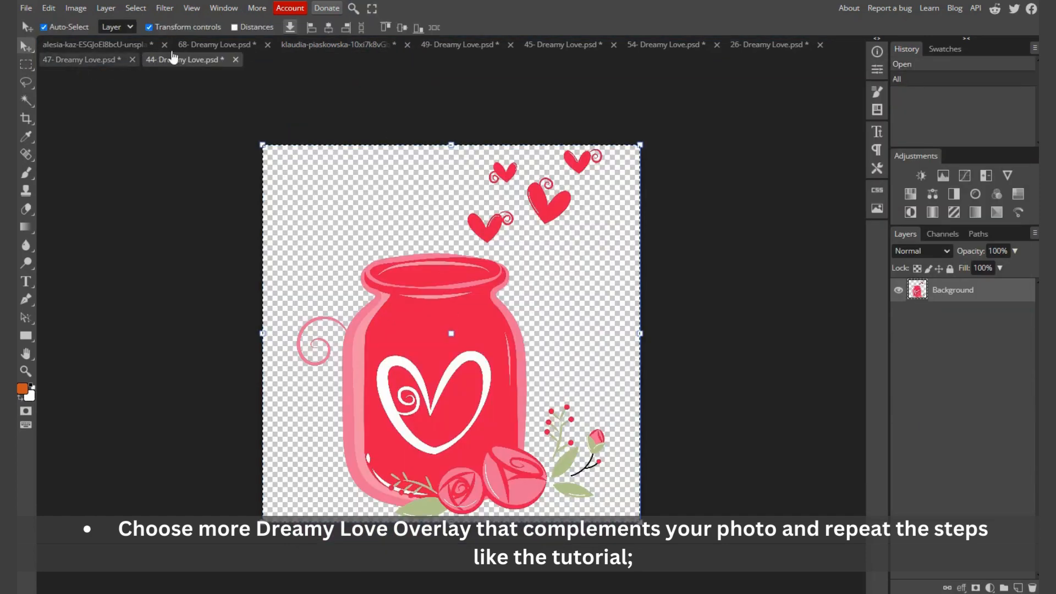
Step: Paste the heart jar into the pink-wall couple photo, scaled to about 19.2% below the two birds
{"action": "left_click", "coordinate": [361, 48]}
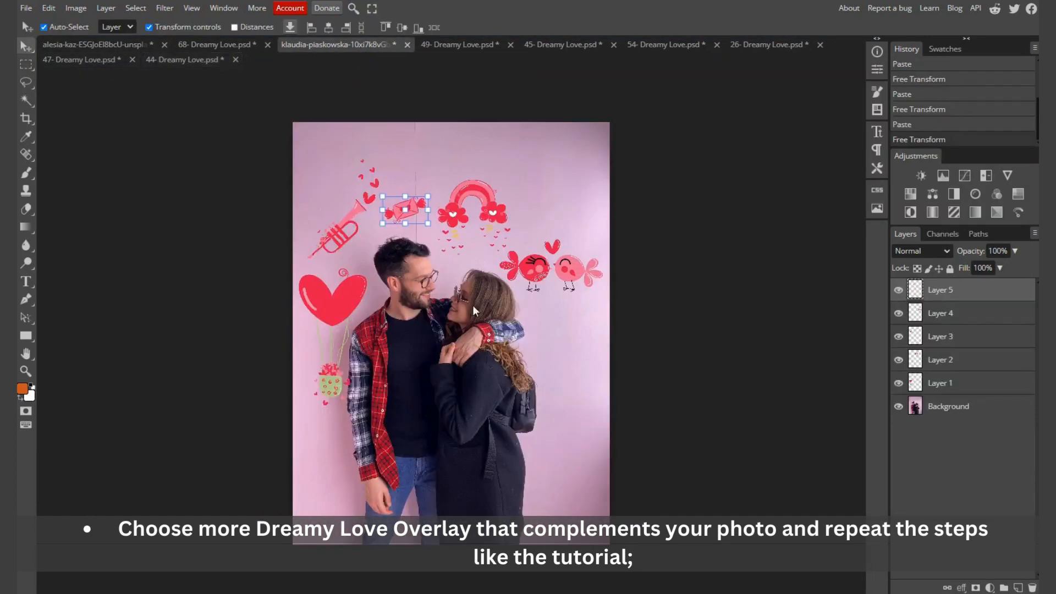
{"action": "key", "text": "ctrl+v"}
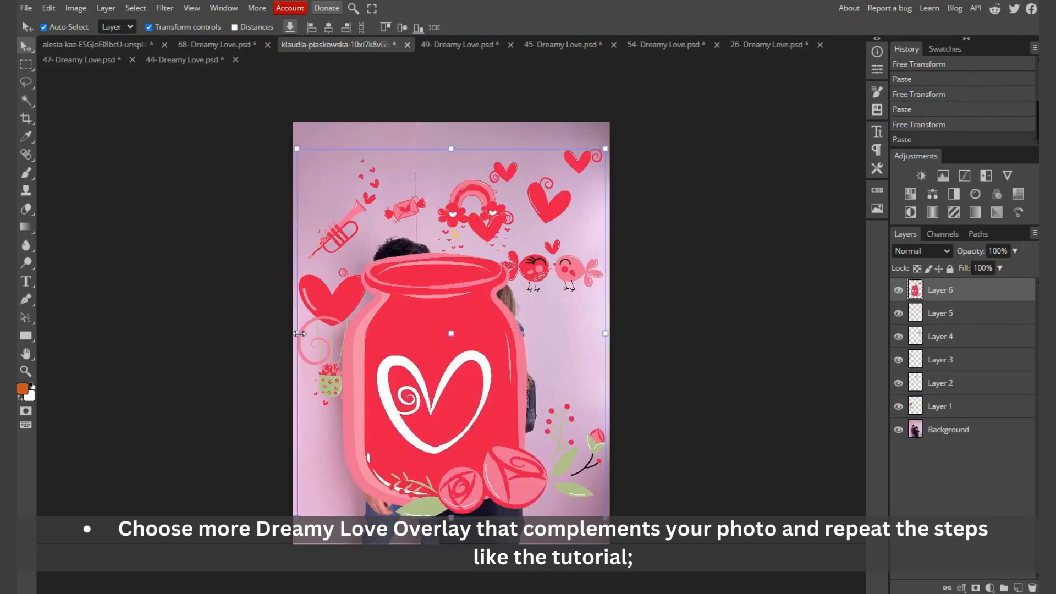
{"action": "key", "text": "ctrl+alt+t"}
{"action": "left_click_drag", "start_coordinate": [417, 333], "coordinate": [570, 352]}
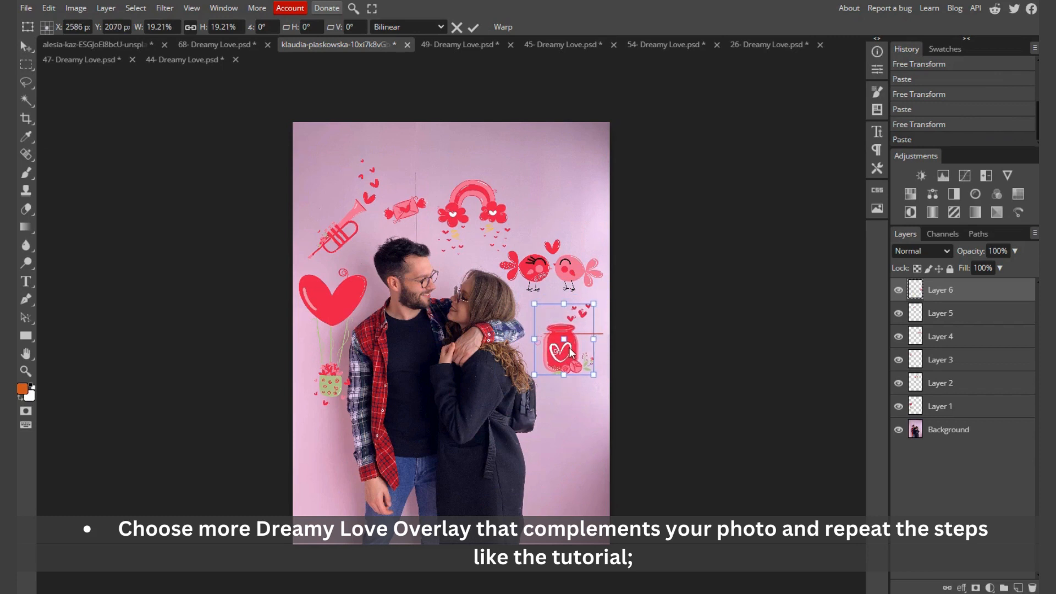
{"action": "left_click_drag", "start_coordinate": [570, 352], "coordinate": [575, 350]}
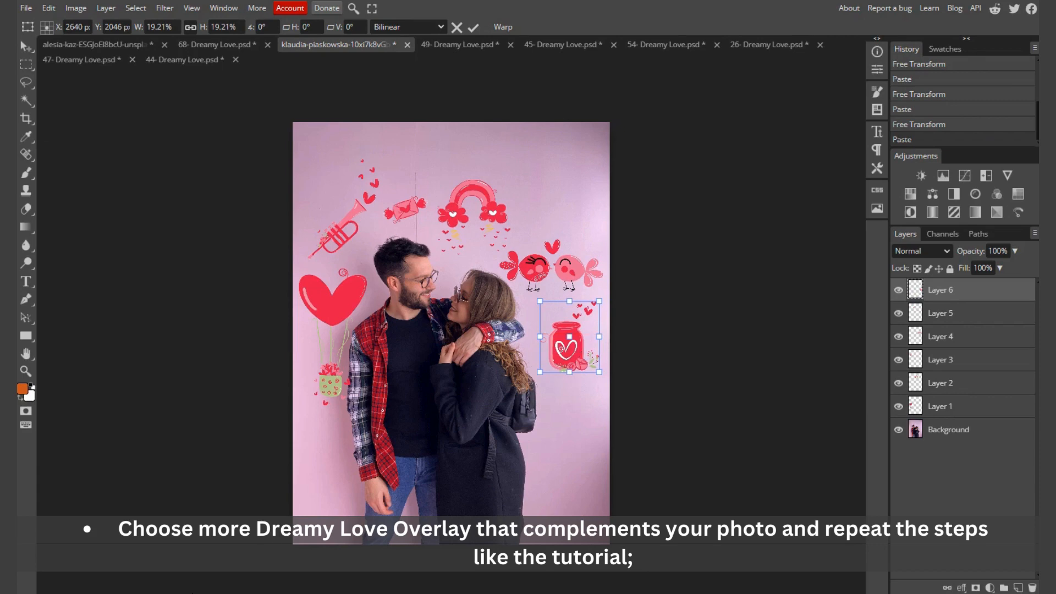
Step: Open the "50- Dreamy Love" LOVE lettering from the overlays folder as its own Photopea document and copy all of it
{"action": "key", "text": "alt+Tab"}
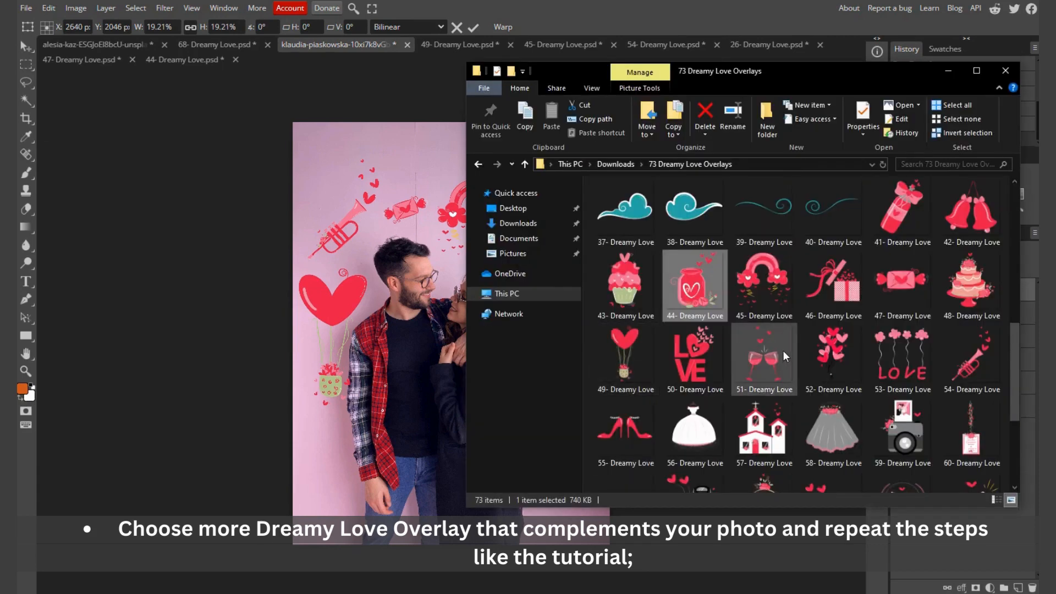
{"action": "left_click", "coordinate": [690, 365]}
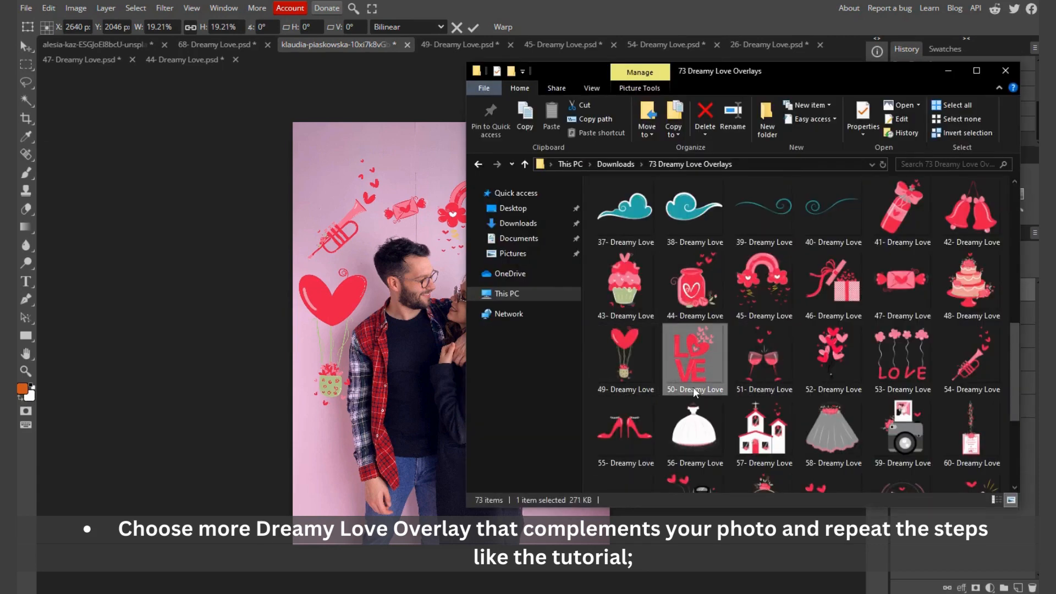
{"action": "left_click_drag", "start_coordinate": [692, 354], "coordinate": [343, 55]}
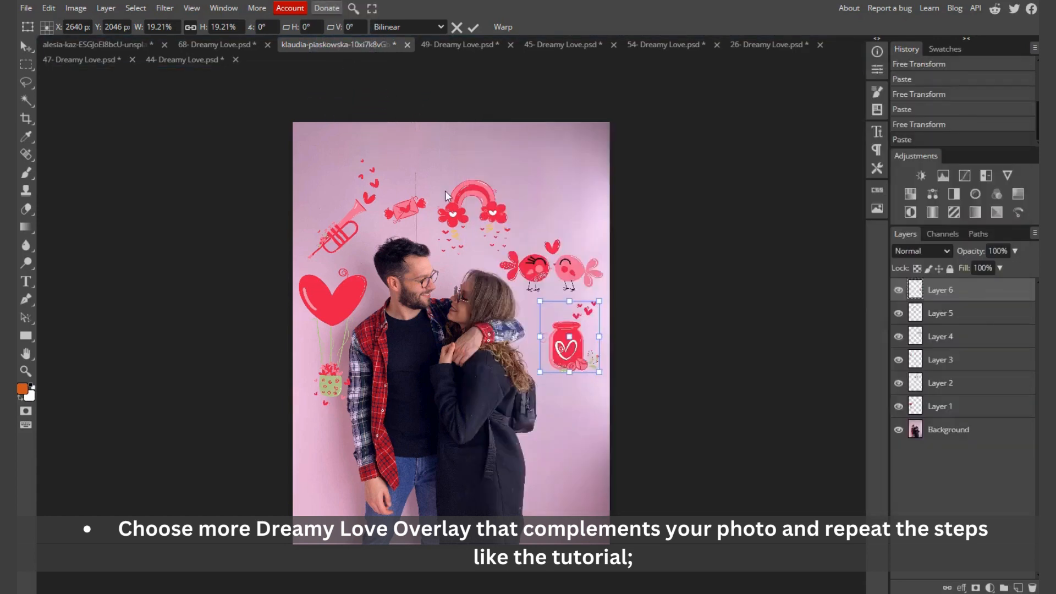
{"action": "key", "text": "ctrl+a"}
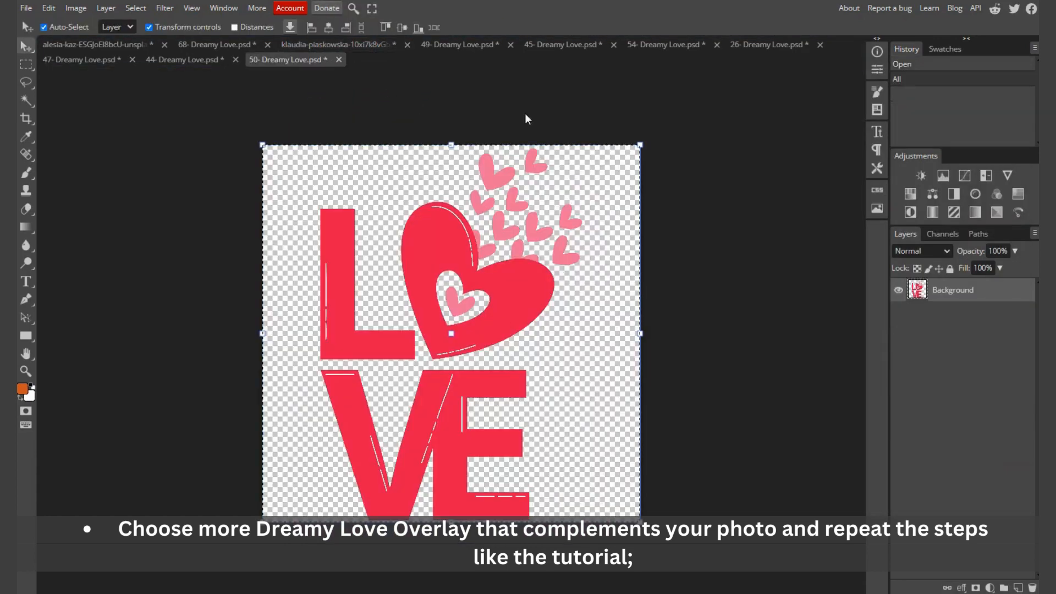
Step: Paste the LOVE lettering into the pink-wall couple photo, scaled to about 29.6% in the photo's upper-right corner above the two birds
{"action": "left_click", "coordinate": [345, 49]}
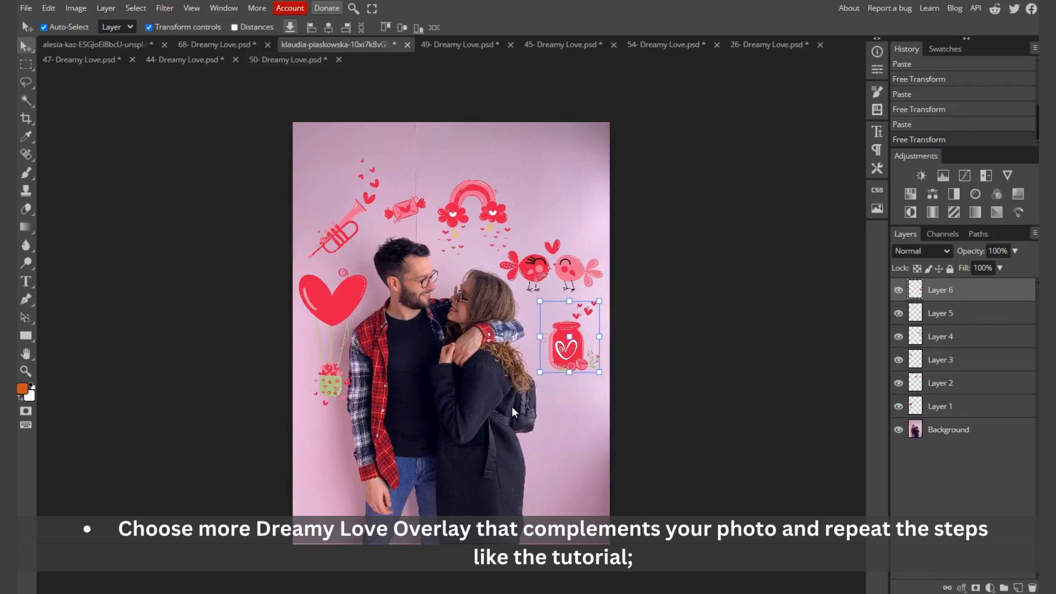
{"action": "key", "text": "ctrl+v"}
{"action": "left_click_drag", "start_coordinate": [323, 331], "coordinate": [534, 361]}
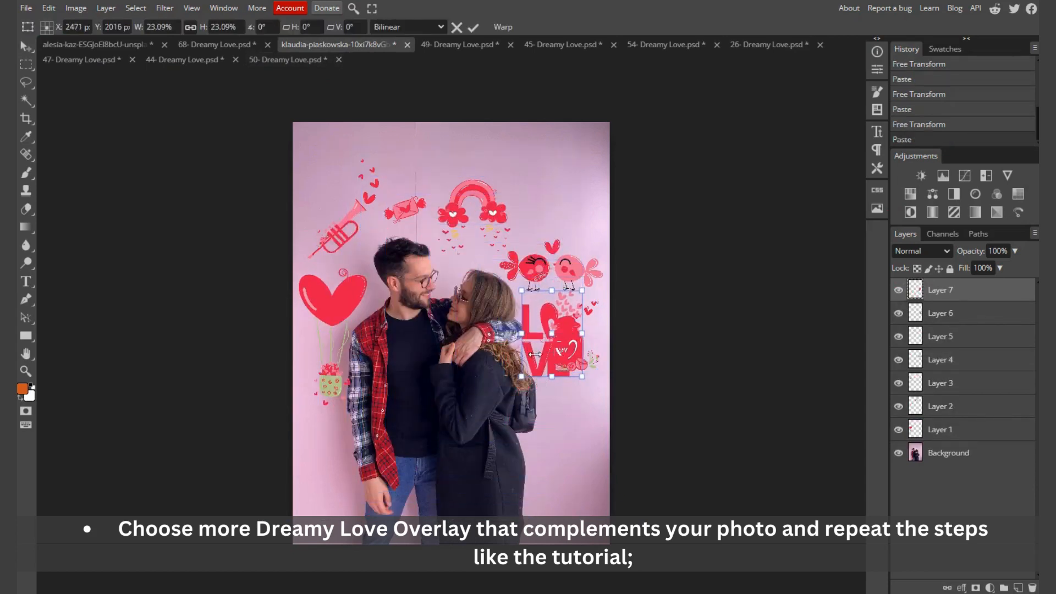
{"action": "left_click_drag", "start_coordinate": [551, 325], "coordinate": [560, 168]}
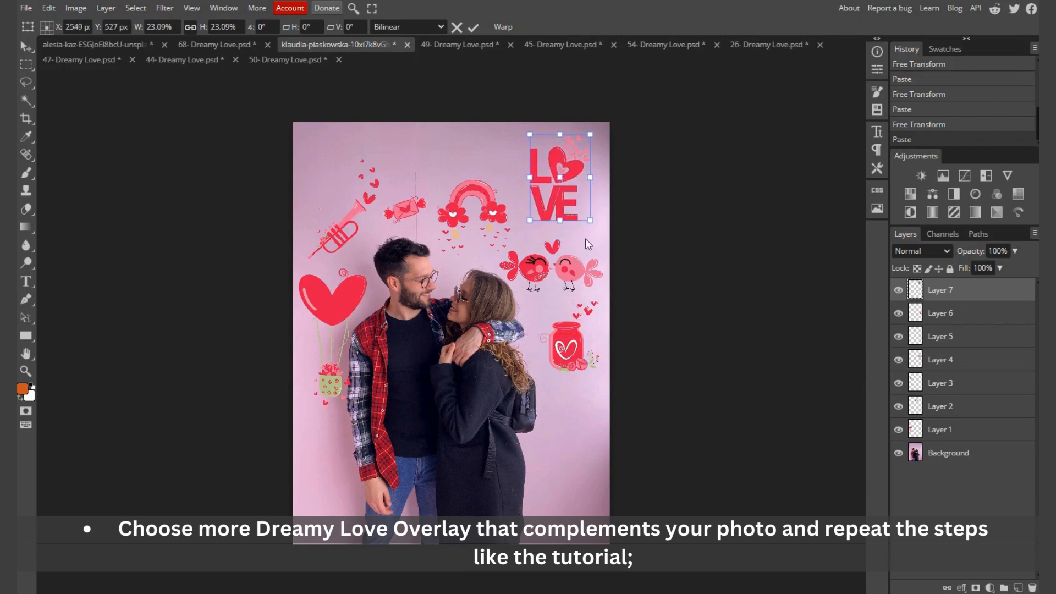
{"action": "left_click_drag", "start_coordinate": [589, 178], "coordinate": [544, 186]}
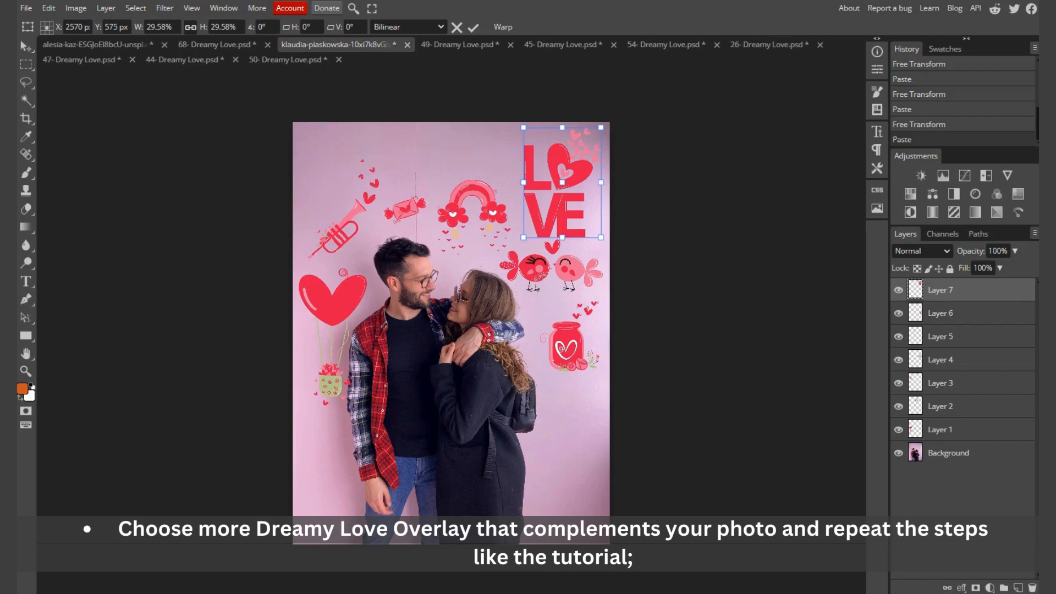
Step: Open the "35- Dreamy Love" birds with heart balloons from the overlays folder as its own Photopea document and copy all of it
{"action": "left_click", "coordinate": [187, 592]}
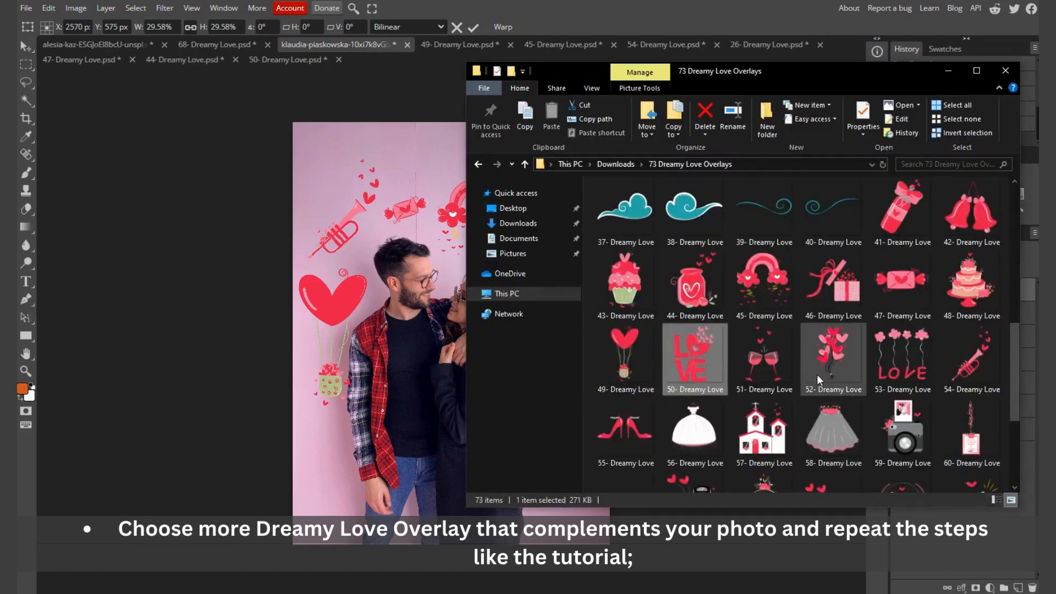
{"action": "scroll", "coordinate": [817, 374], "scroll_direction": "up", "scroll_amount": 3}
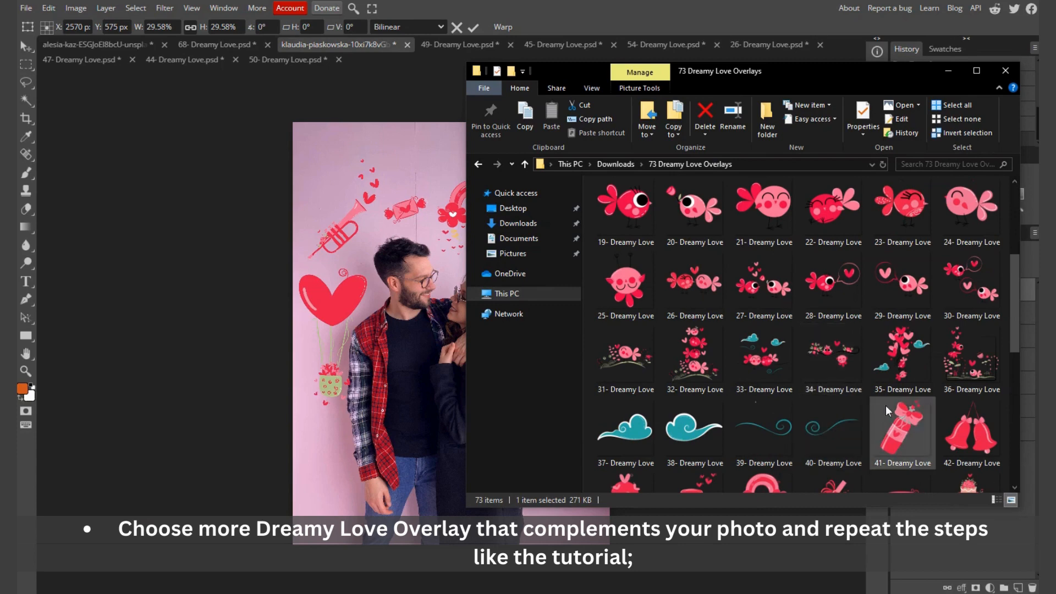
{"action": "left_click_drag", "start_coordinate": [900, 372], "coordinate": [435, 57]}
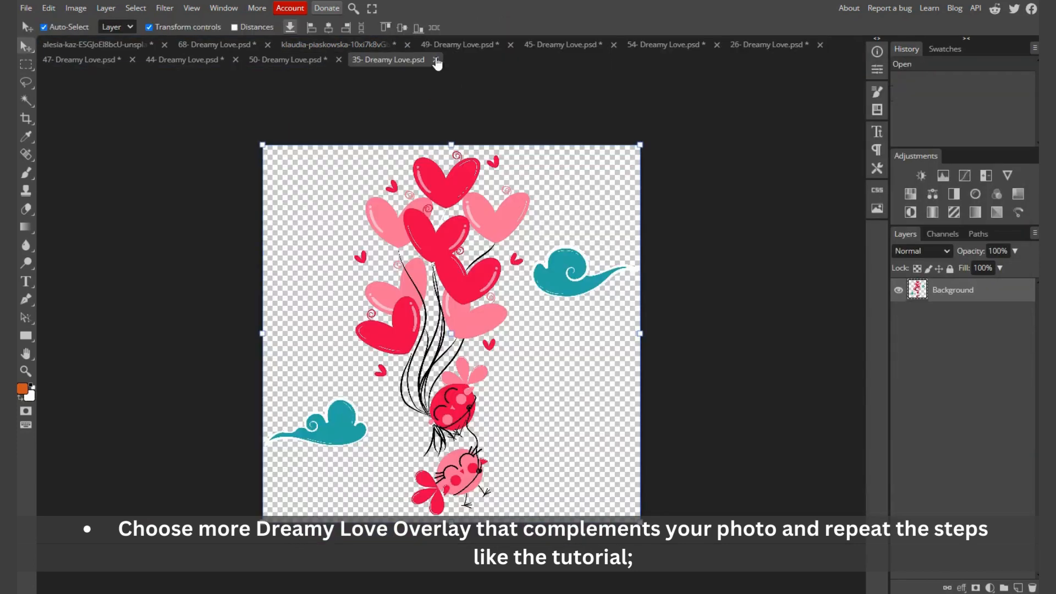
{"action": "key", "text": "ctrl+a"}
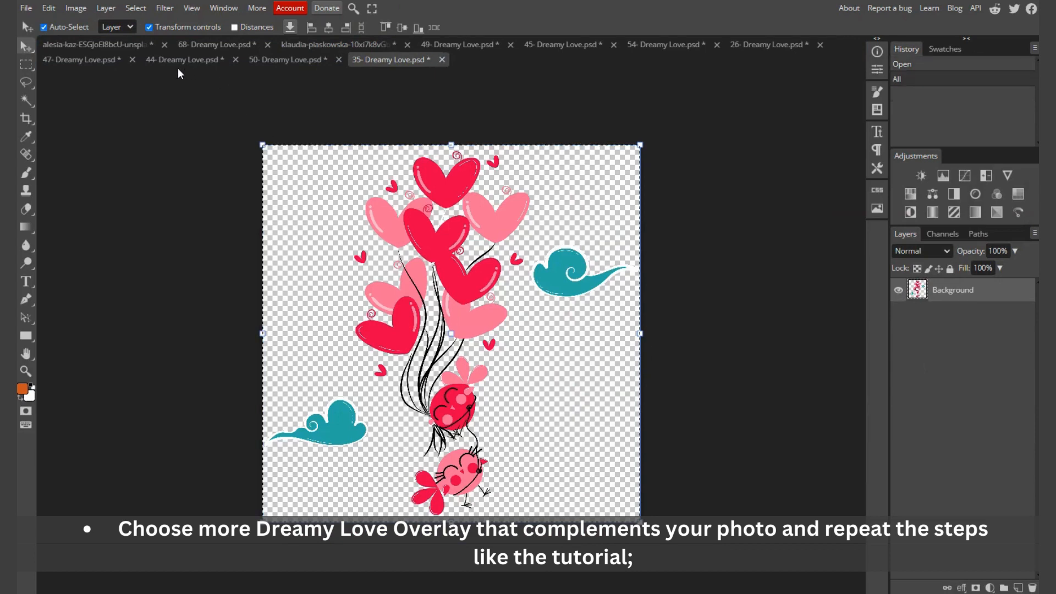
Step: Move the heart jar in the couple photo to the wall below the heart-shaped hot-air balloon, beside the man
{"action": "left_click", "coordinate": [311, 44]}
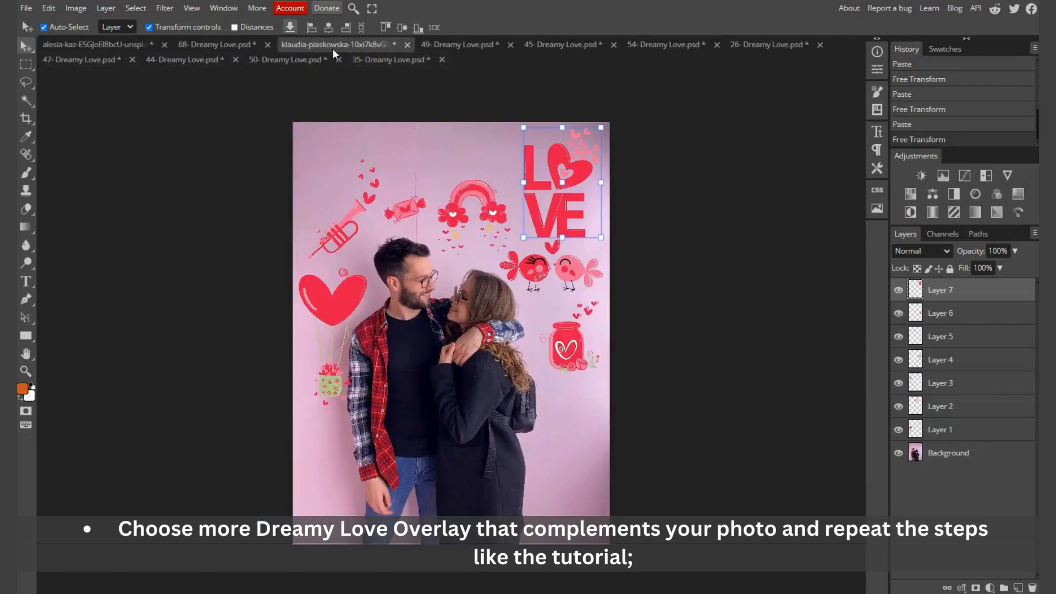
{"action": "left_click", "coordinate": [567, 352]}
{"action": "left_click_drag", "start_coordinate": [567, 352], "coordinate": [325, 458]}
Step: Enlarge the trumpet to about 128% and move it up to the photo's upper-left corner
{"action": "left_click", "coordinate": [354, 218]}
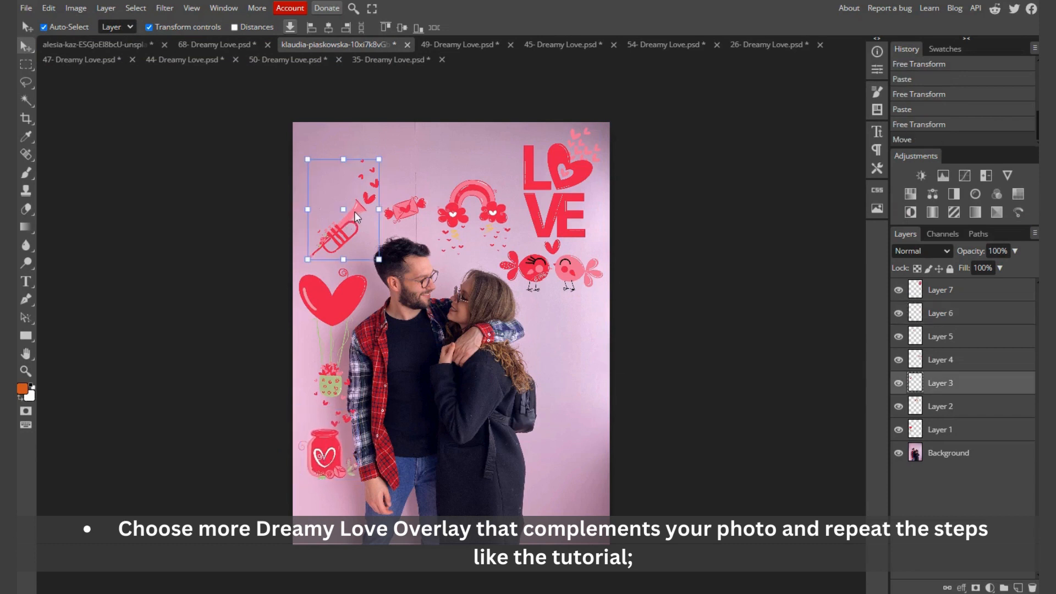
{"action": "left_click_drag", "start_coordinate": [385, 160], "coordinate": [409, 130]}
{"action": "left_click_drag", "start_coordinate": [361, 209], "coordinate": [356, 199]}
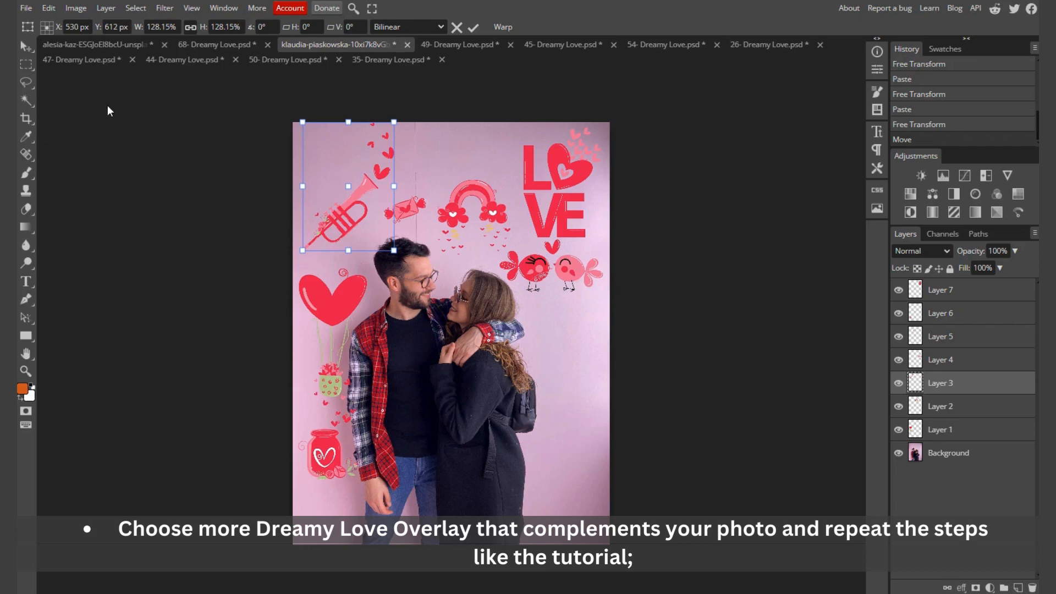
{"action": "left_click", "coordinate": [26, 47]}
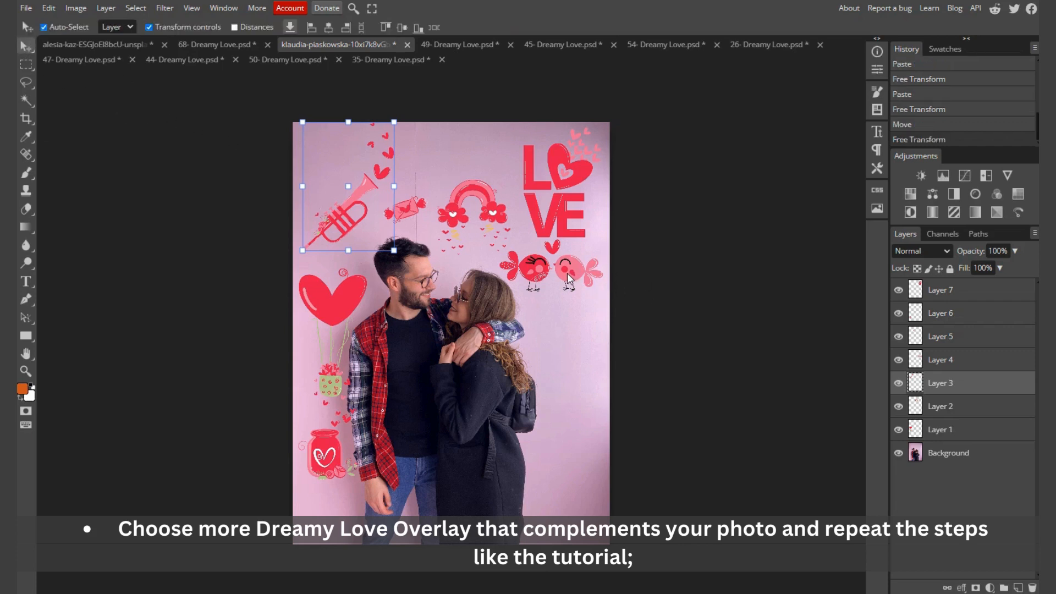
Step: Move the two birds above the rainbow beside the LOVE lettering, and shift the rainbow slightly down
{"action": "left_click", "coordinate": [568, 278]}
{"action": "left_click_drag", "start_coordinate": [576, 274], "coordinate": [487, 160]}
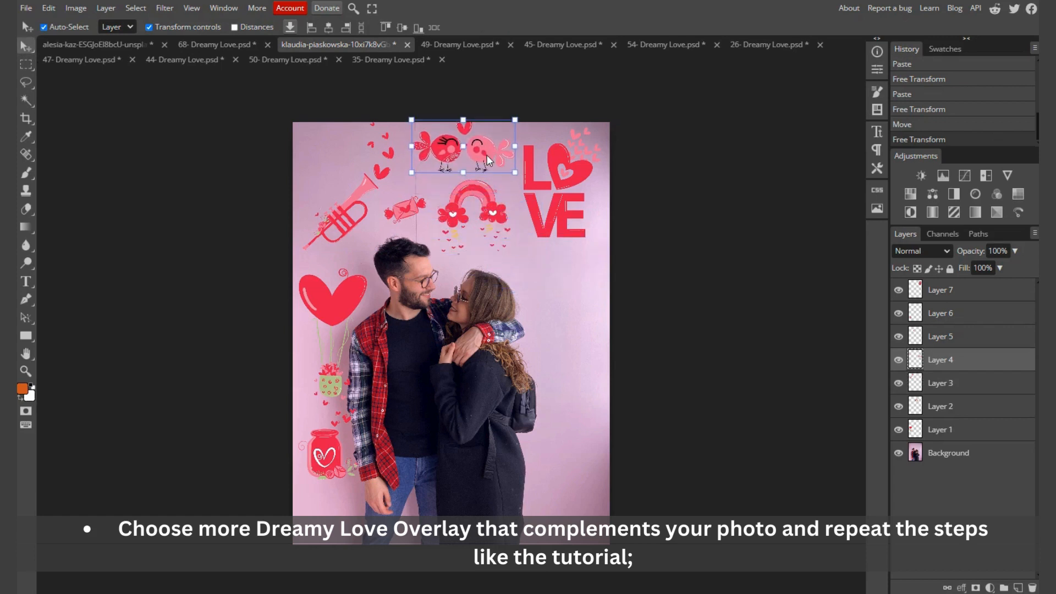
{"action": "left_click_drag", "start_coordinate": [492, 210], "coordinate": [496, 224]}
{"action": "left_click", "coordinate": [467, 158]}
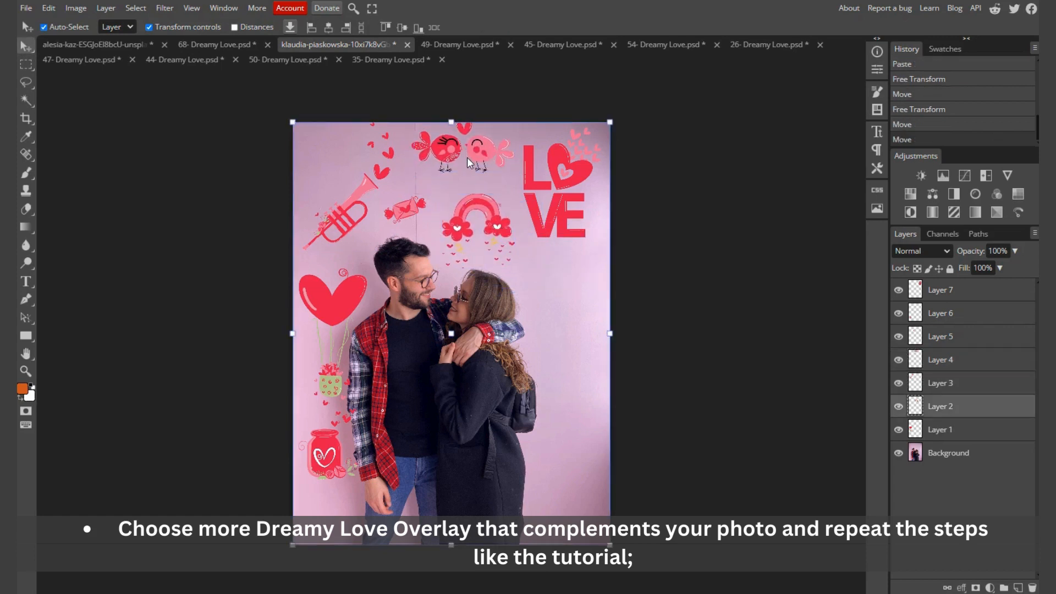
{"action": "left_click_drag", "start_coordinate": [467, 158], "coordinate": [477, 159]}
{"action": "key", "text": "ctrl+z"}
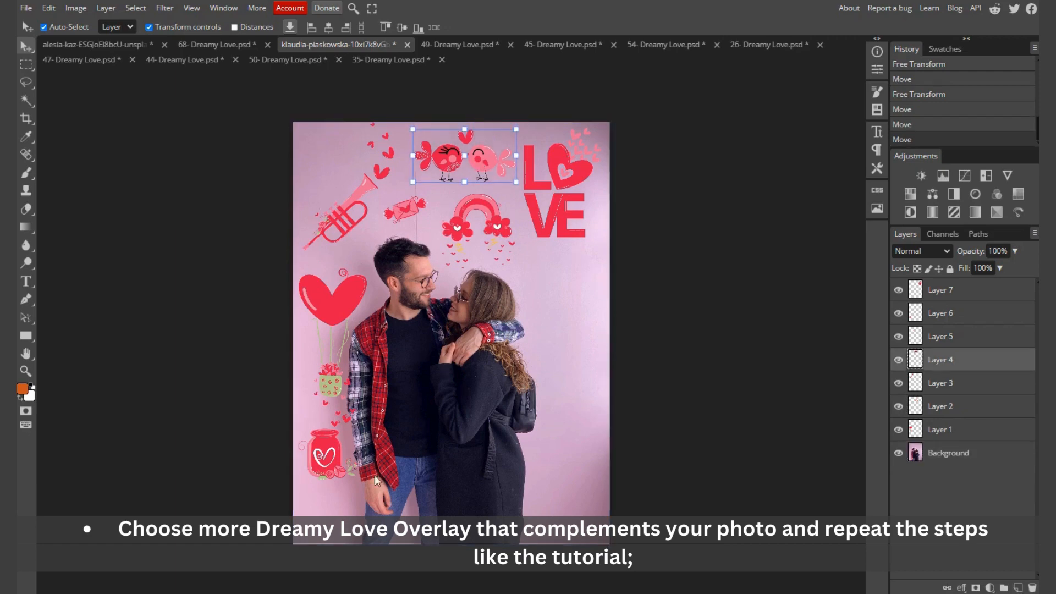
Step: Copy all of the "35- Dreamy Love" overlay and paste it into the couple photo, scaled to about 45.2% and placed over the woman
{"action": "left_click", "coordinate": [380, 58]}
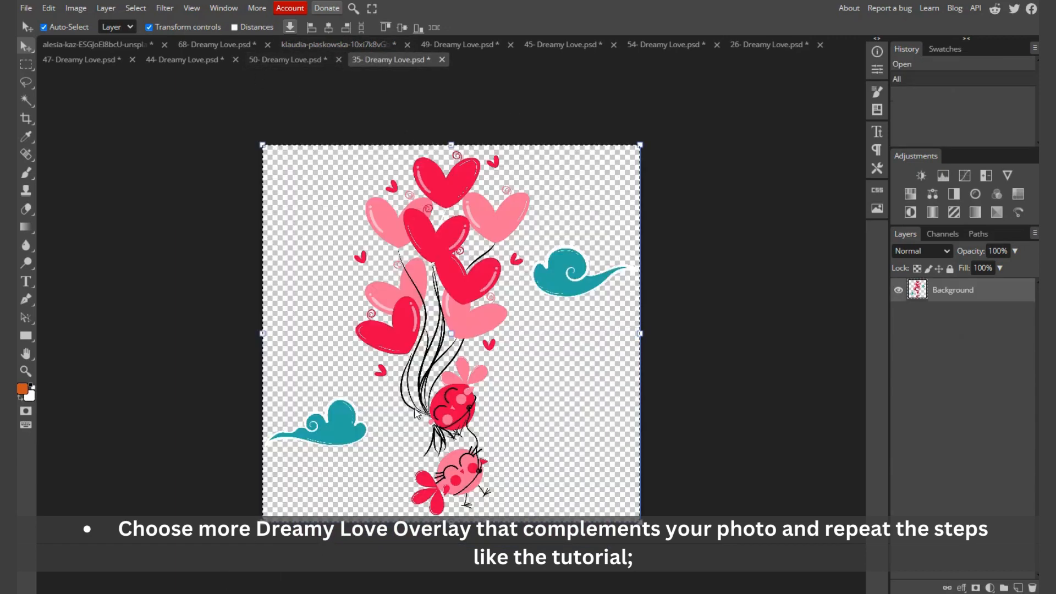
{"action": "key", "text": "ctrl+a"}
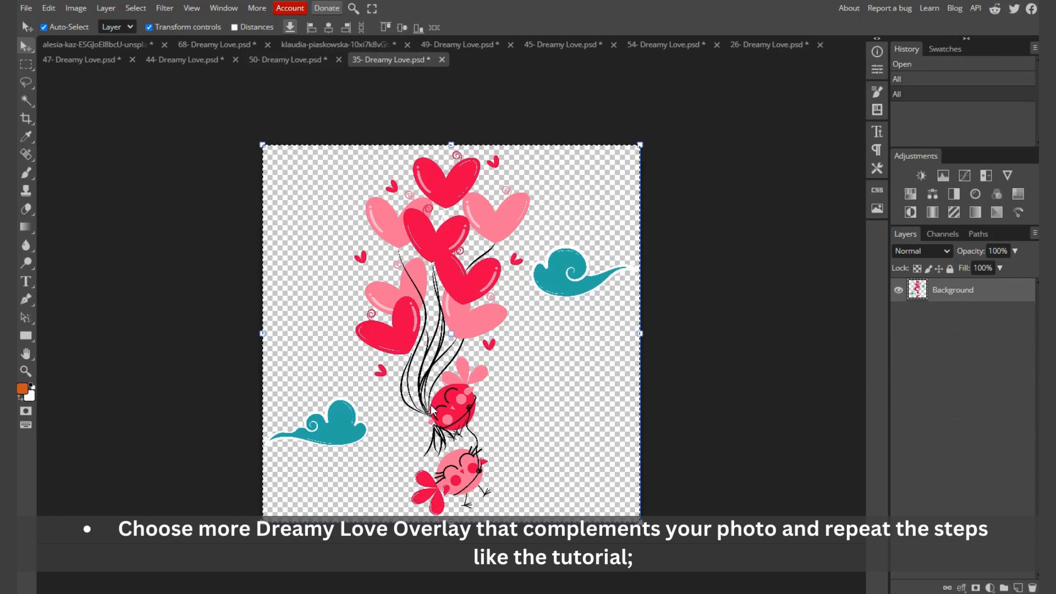
{"action": "left_click", "coordinate": [328, 45]}
{"action": "key", "text": "ctrl+v"}
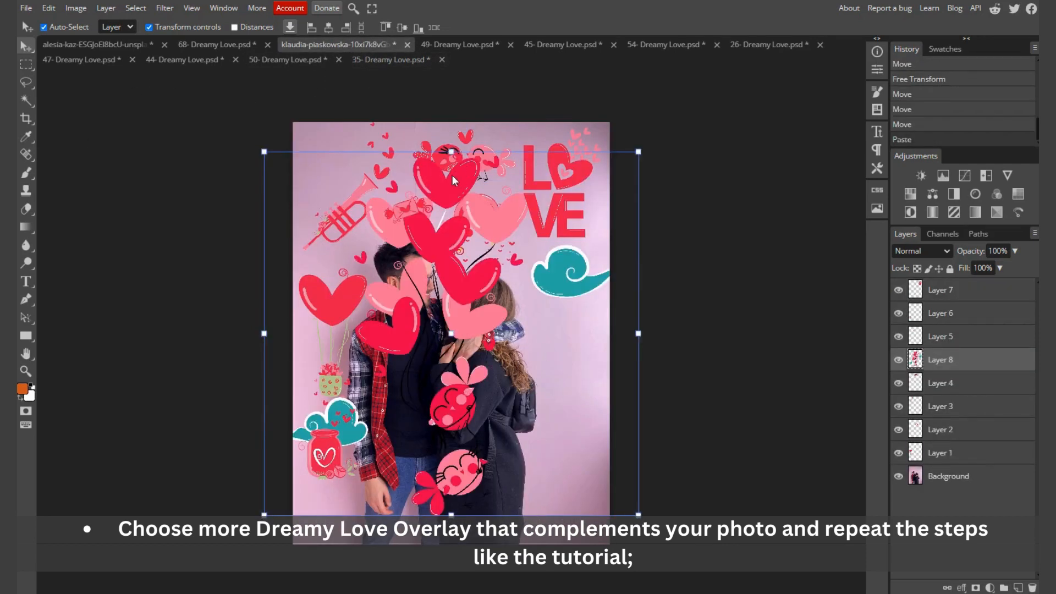
{"action": "left_click_drag", "start_coordinate": [451, 152], "coordinate": [578, 267]}
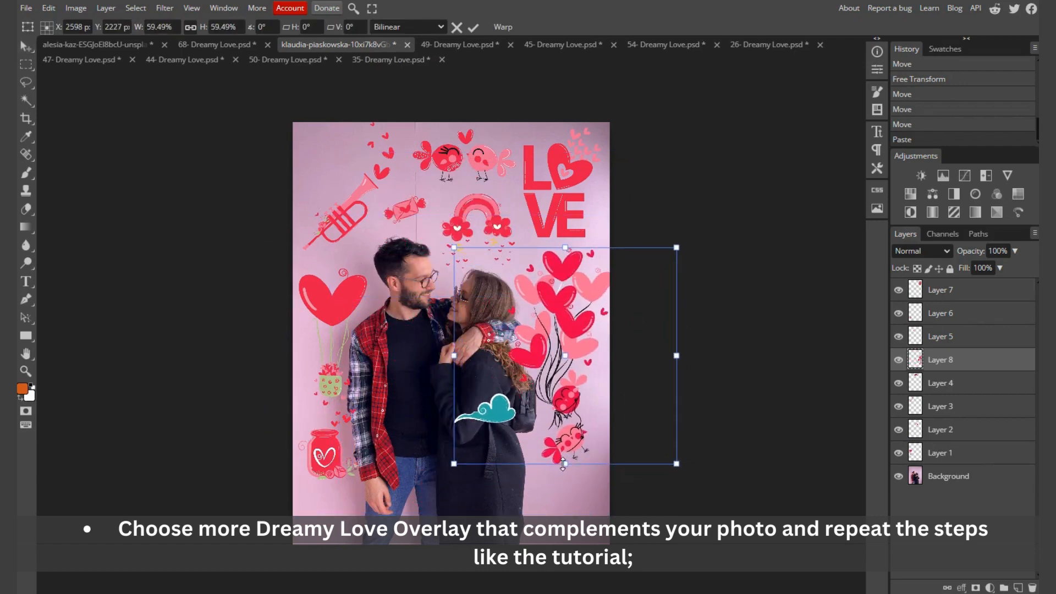
{"action": "left_click_drag", "start_coordinate": [562, 463], "coordinate": [557, 412]}
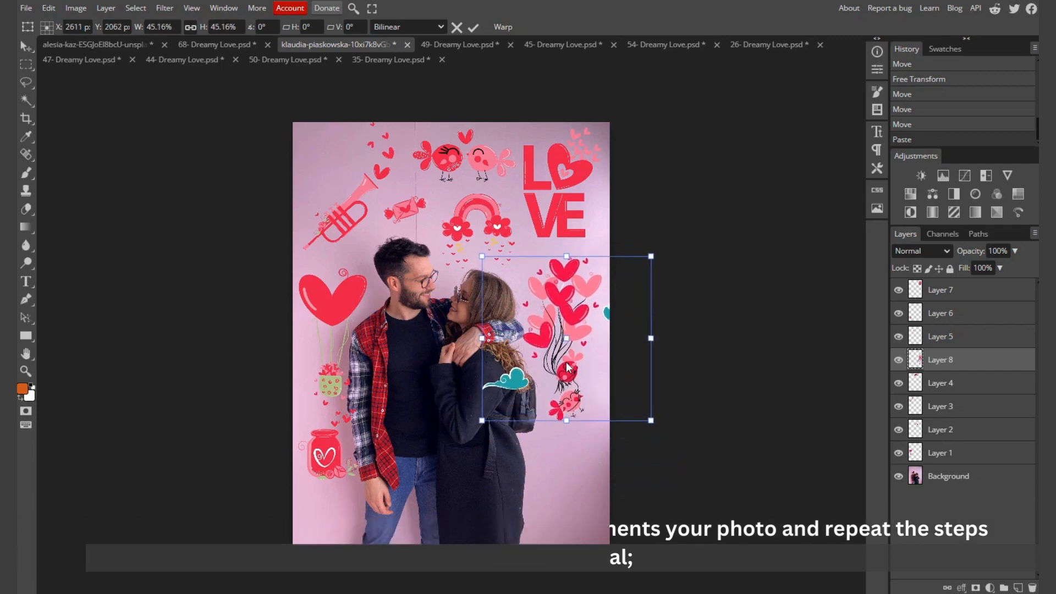
{"action": "left_click_drag", "start_coordinate": [567, 360], "coordinate": [521, 406]}
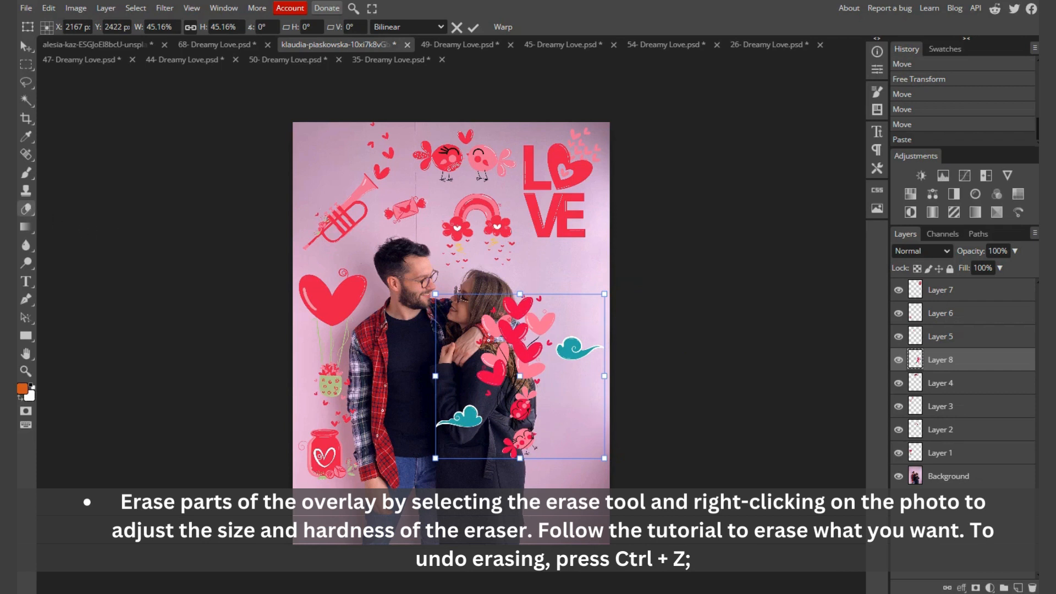
Step: Erase both teal clouds from the heart-balloon birds with a 188 px Eraser at 100% hardness, and move the birds below the LOVE lettering
{"action": "key", "text": "e"}
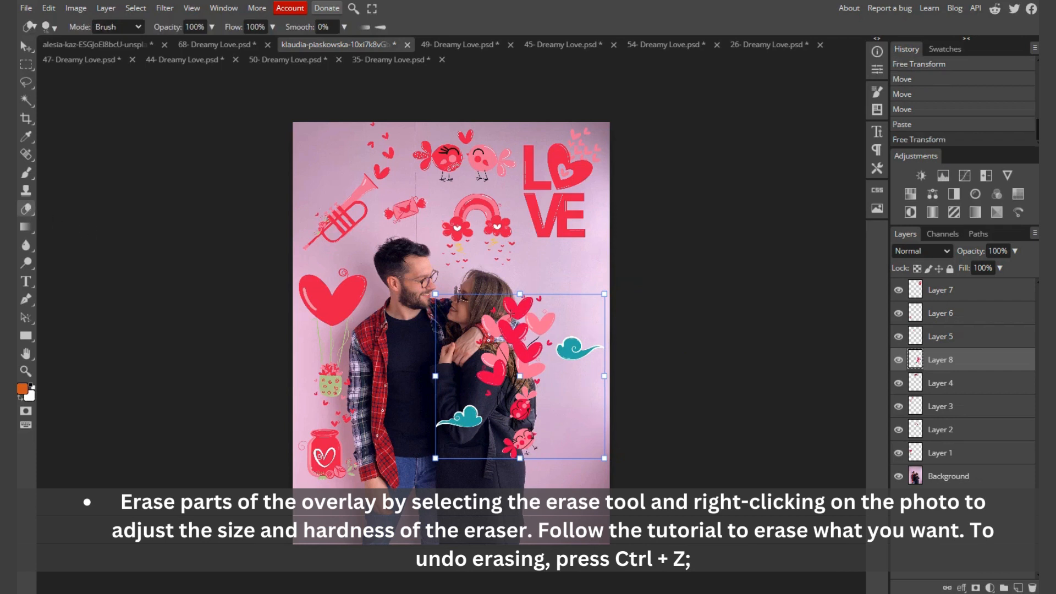
{"action": "right_click", "coordinate": [26, 207]}
{"action": "left_click", "coordinate": [25, 206]}
{"action": "left_click", "coordinate": [411, 257]}
{"action": "right_click", "coordinate": [411, 258]}
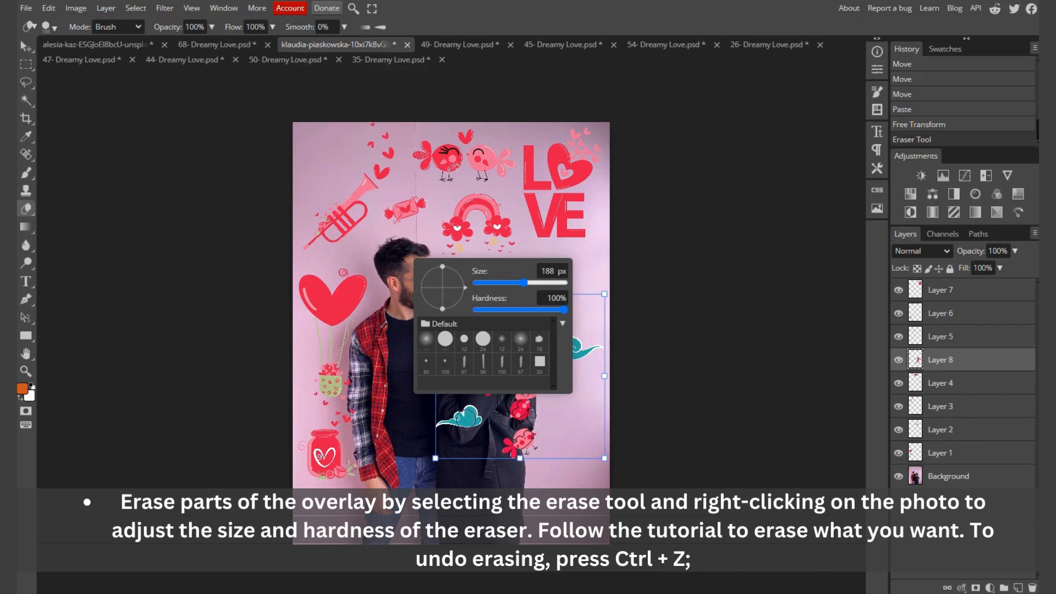
{"action": "left_click", "coordinate": [477, 422]}
{"action": "mouse_move", "coordinate": [477, 421]}
{"action": "left_mouse_down"}
{"action": "mouse_move", "coordinate": [473, 412]}
{"action": "mouse_move", "coordinate": [456, 428]}
{"action": "mouse_move", "coordinate": [435, 420]}
{"action": "left_mouse_up"}
{"action": "mouse_move", "coordinate": [593, 342]}
{"action": "left_mouse_down"}
{"action": "mouse_move", "coordinate": [569, 350]}
{"action": "mouse_move", "coordinate": [576, 336]}
{"action": "mouse_move", "coordinate": [561, 363]}
{"action": "mouse_move", "coordinate": [577, 372]}
{"action": "mouse_move", "coordinate": [527, 362]}
{"action": "mouse_move", "coordinate": [587, 325]}
{"action": "left_mouse_up"}
{"action": "key", "text": "v"}
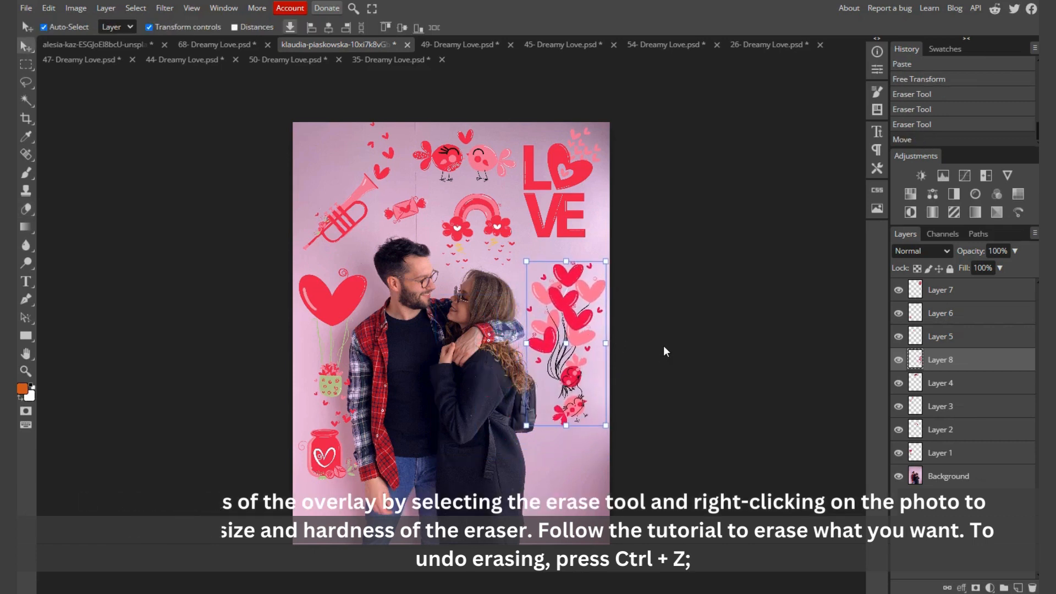
{"action": "left_click", "coordinate": [636, 348]}
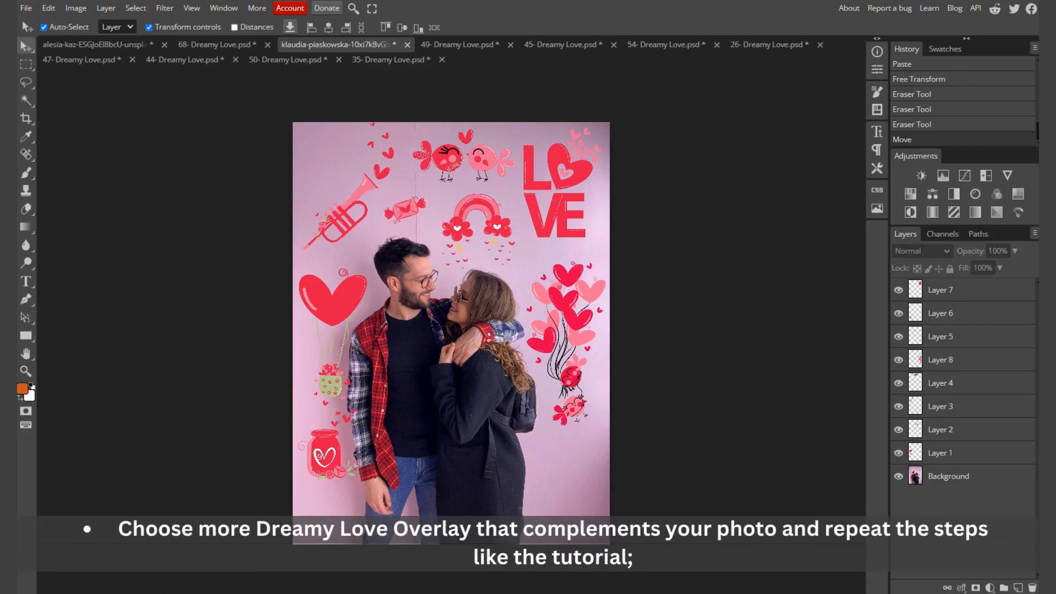
Step: Open the "41- Dreamy Love" bottle with a bow from the overlays folder as its own Photopea document and copy all of it
{"action": "left_click", "coordinate": [151, 592]}
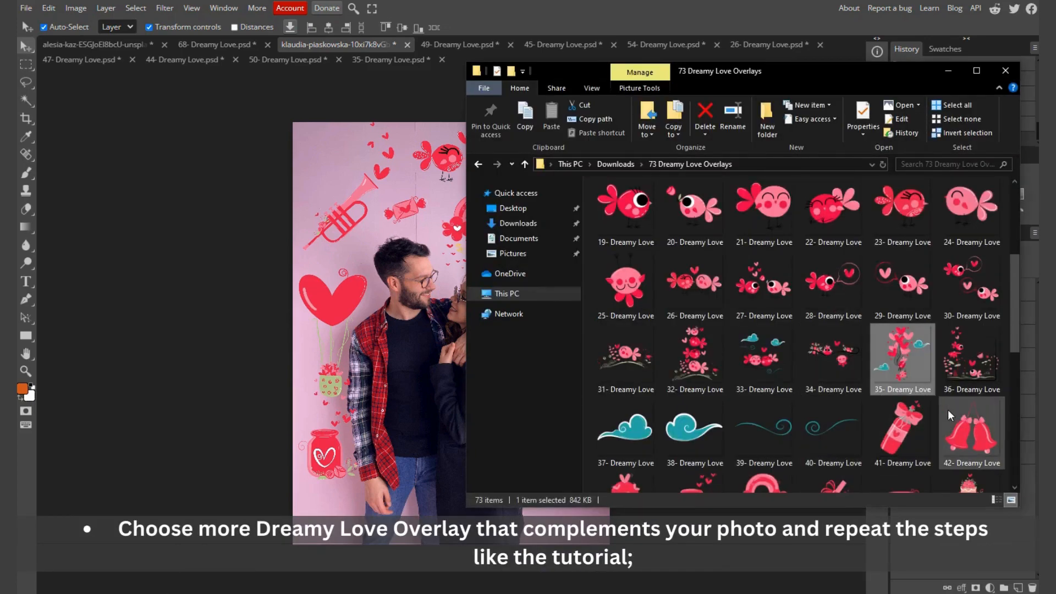
{"action": "left_click_drag", "start_coordinate": [919, 425], "coordinate": [463, 59]}
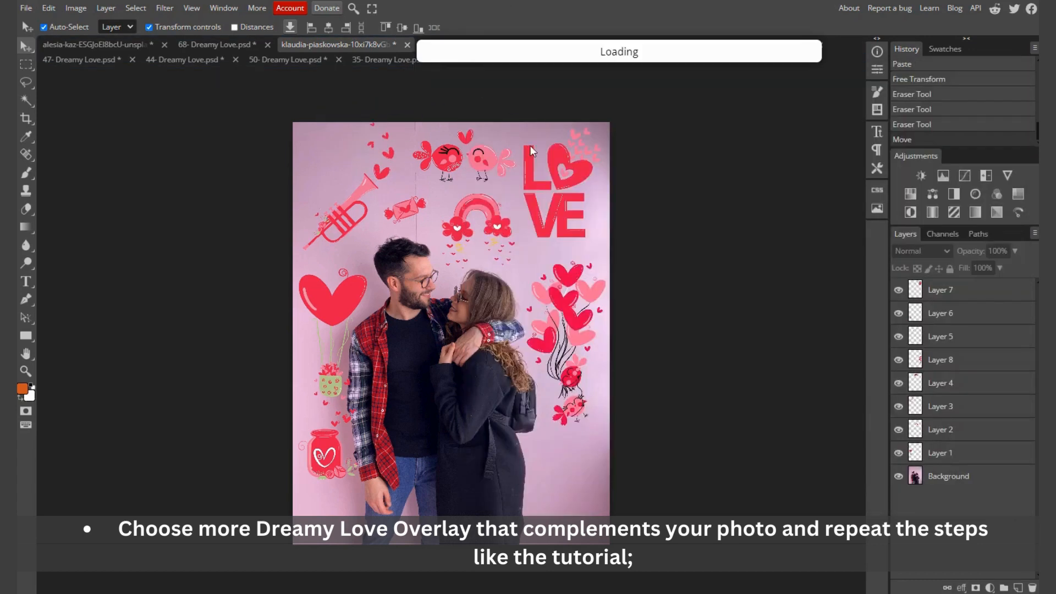
{"action": "key", "text": "ctrl+a"}
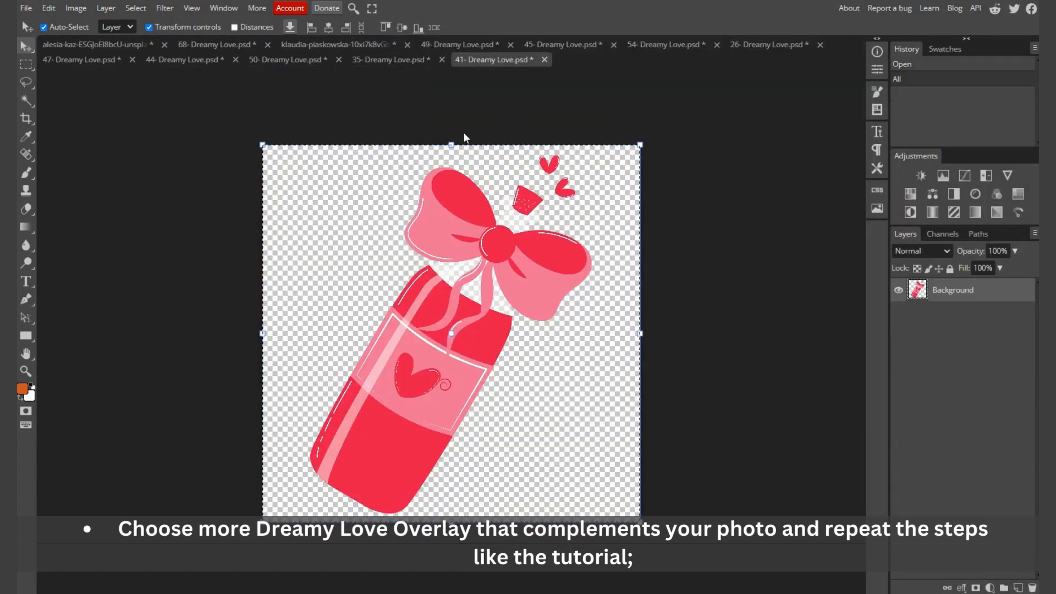
Step: Paste the bottle into the couple photo, scaled to about 25.9% in the lower-right corner below the heart-balloon birds
{"action": "left_click", "coordinate": [361, 40]}
{"action": "key", "text": "ctrl+v"}
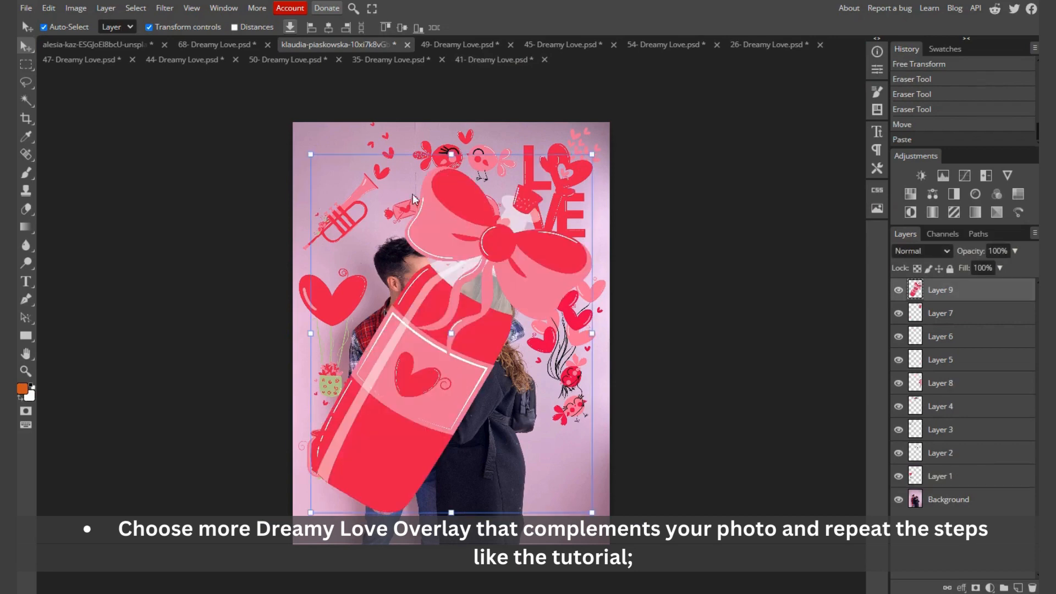
{"action": "left_click_drag", "start_coordinate": [310, 154], "coordinate": [527, 421]}
{"action": "left_click_drag", "start_coordinate": [552, 469], "coordinate": [562, 484]}
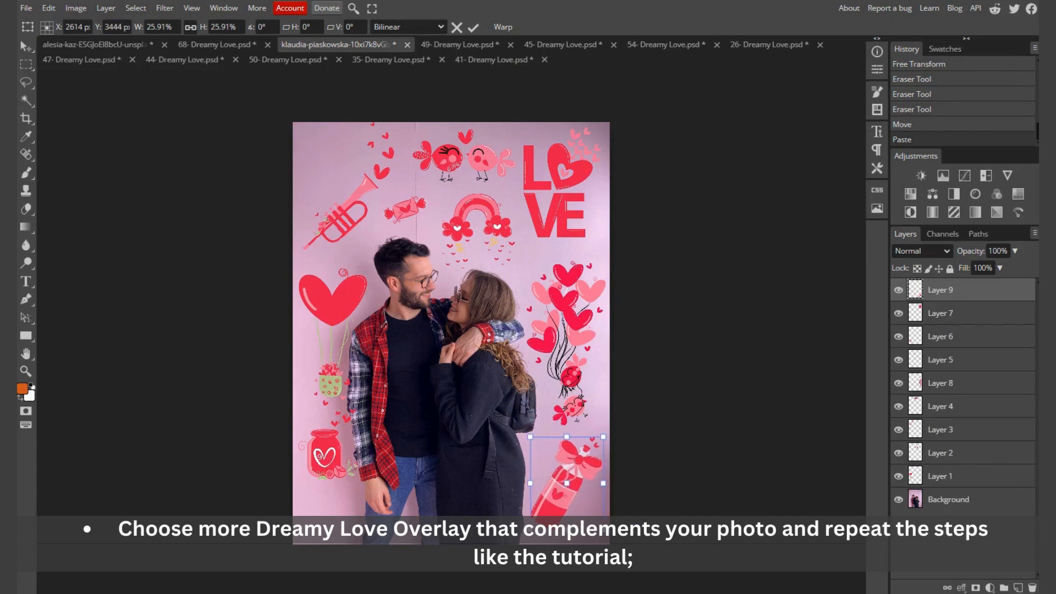
Step: Bring the "23- Dreamy Love" bird from the overlays folder into the couple photo, scaled to about 14.4% above the trumpet
{"action": "key", "text": "alt+Tab"}
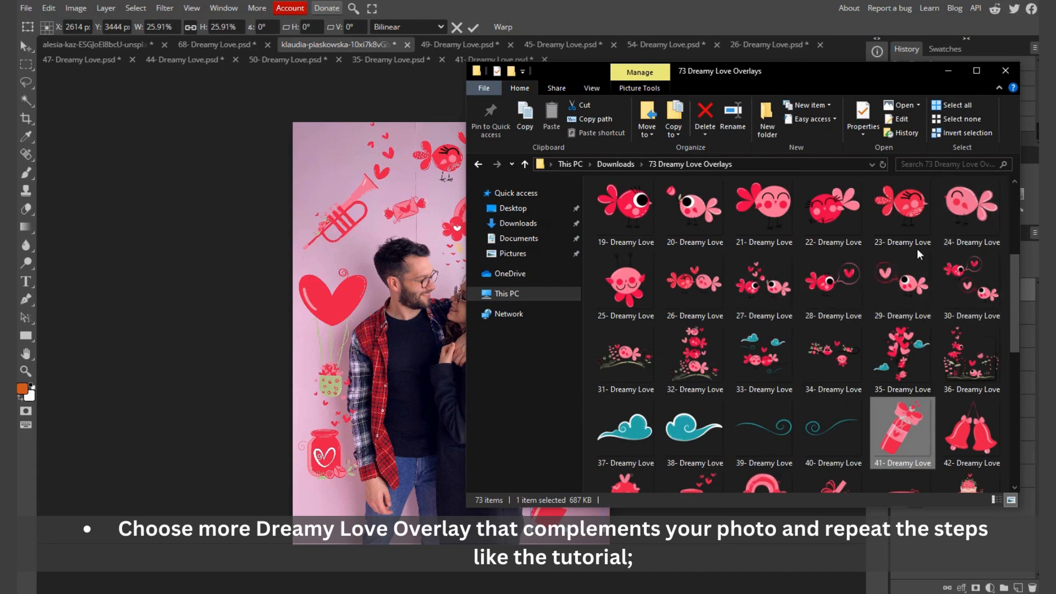
{"action": "left_click_drag", "start_coordinate": [906, 214], "coordinate": [614, 57]}
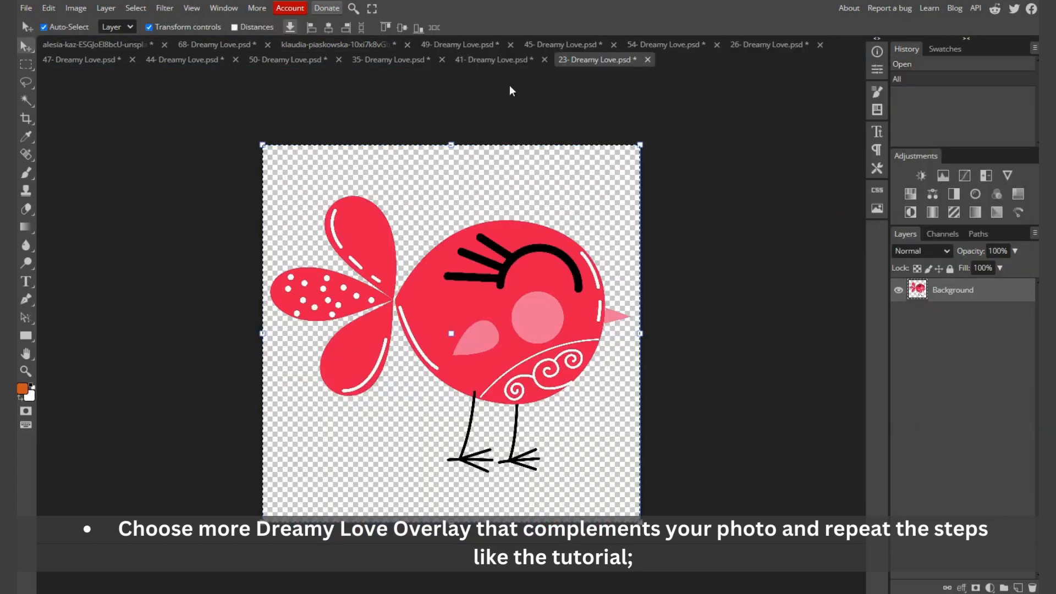
{"action": "left_click", "coordinate": [305, 42]}
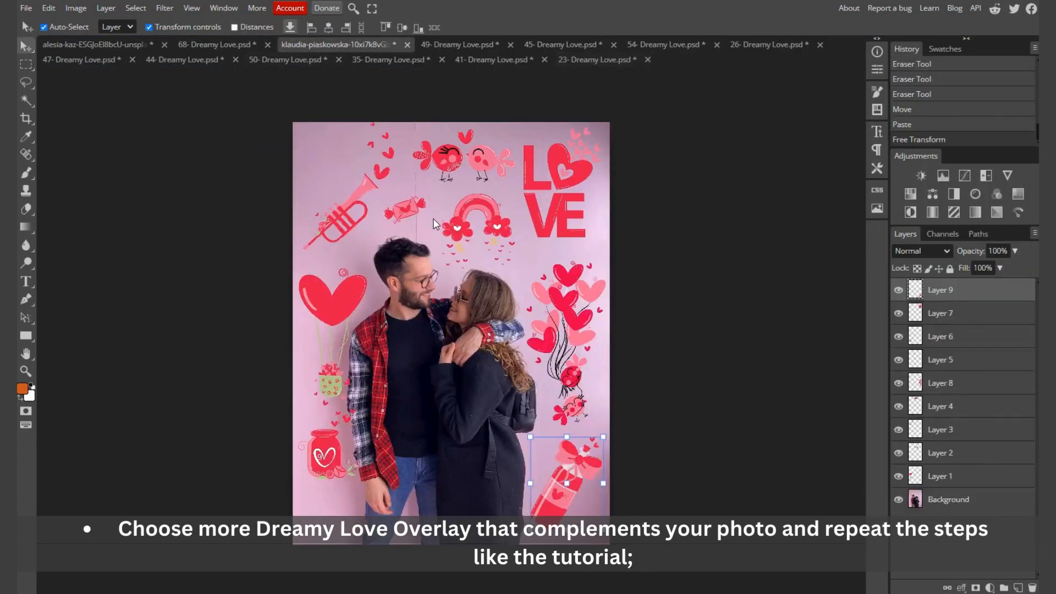
{"action": "key", "text": "ctrl+v"}
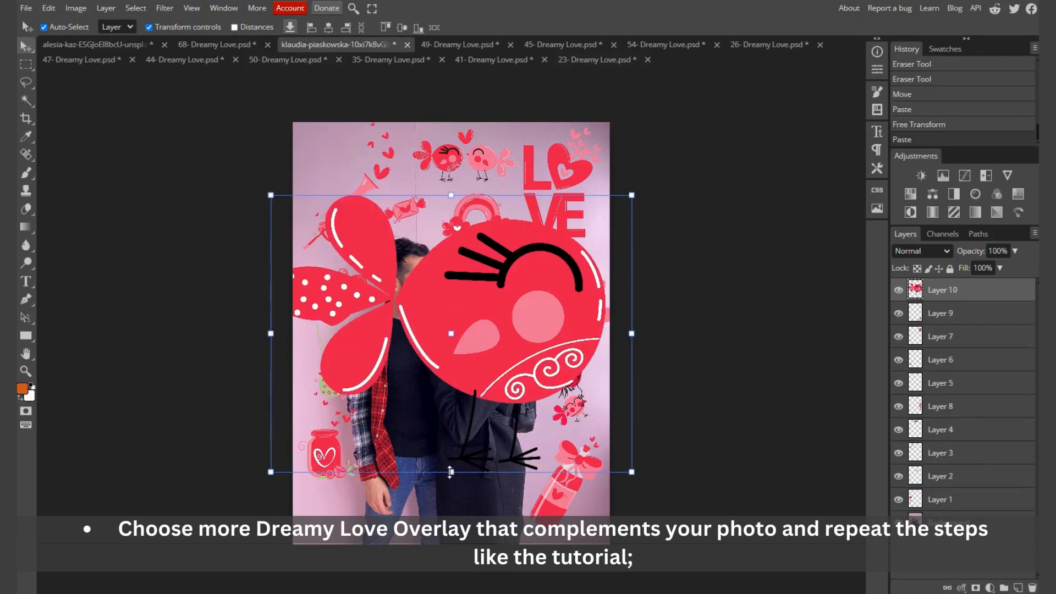
{"action": "left_click_drag", "start_coordinate": [452, 471], "coordinate": [451, 236]}
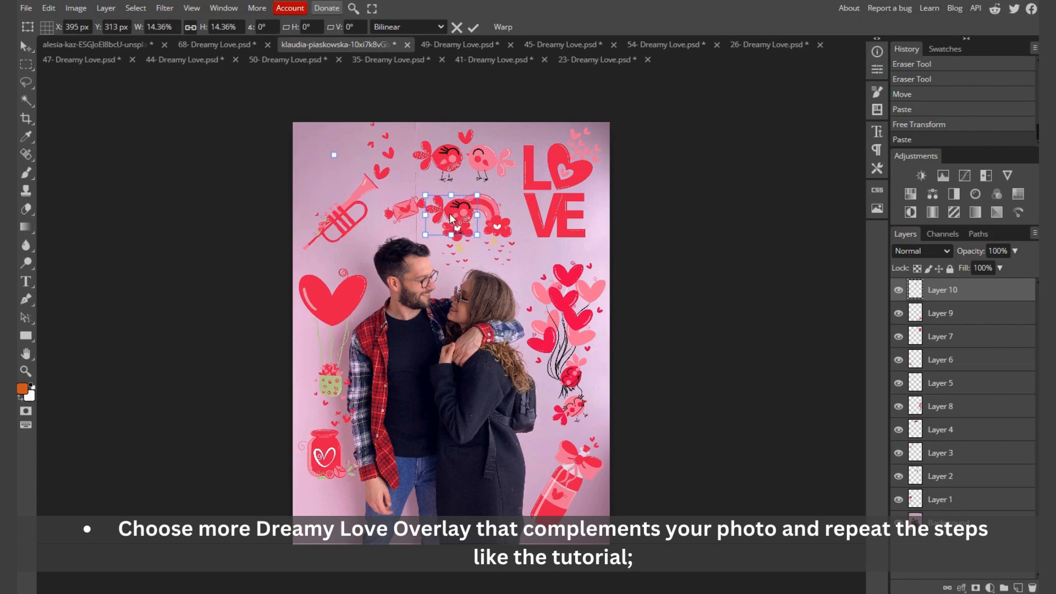
{"action": "left_click_drag", "start_coordinate": [450, 213], "coordinate": [339, 158]}
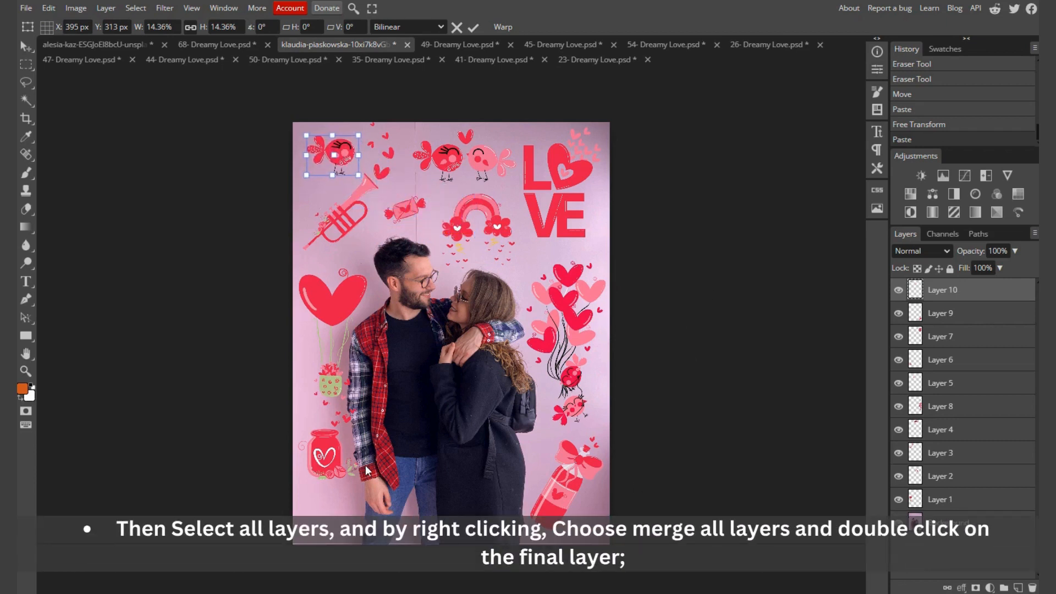
Step: Merge the overlay layers from Layer 10 down to Layer 1 into one layer and toggle its visibility to compare
{"action": "left_click", "coordinate": [983, 296]}
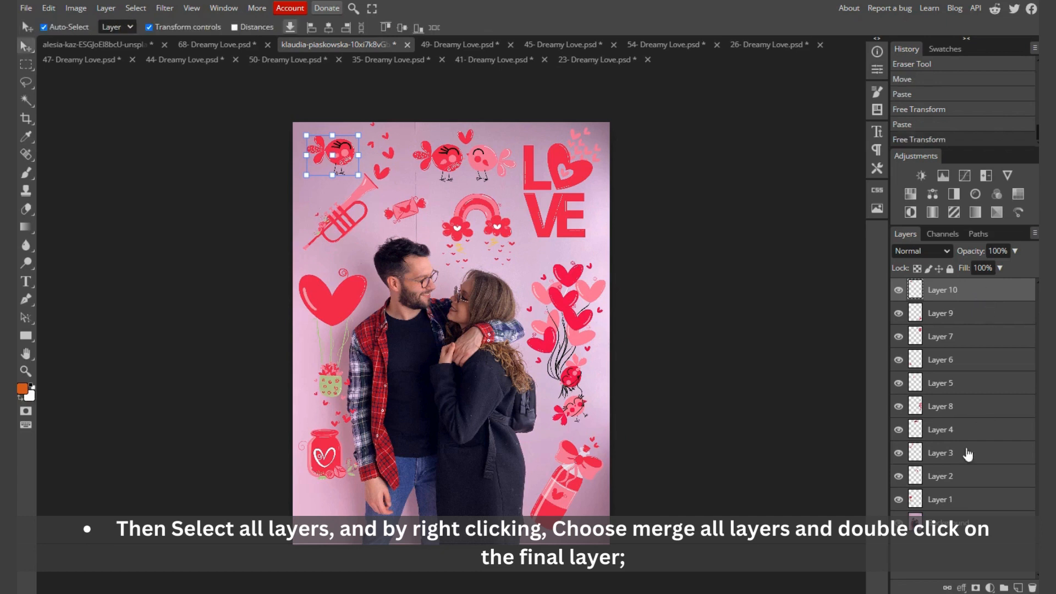
{"action": "left_click", "coordinate": [977, 504], "text": "shift"}
{"action": "right_click", "coordinate": [977, 505]}
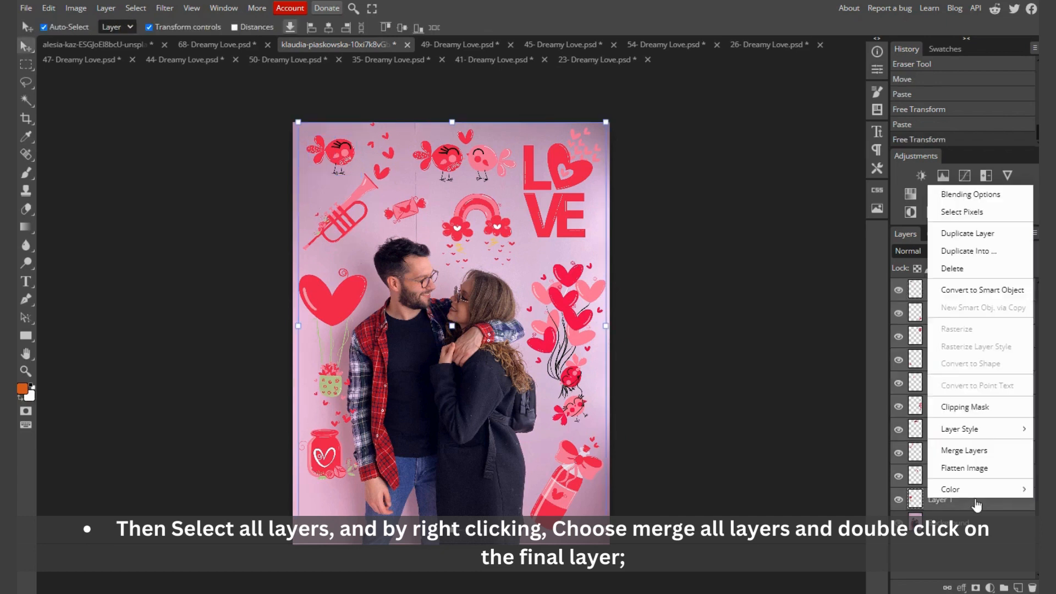
{"action": "left_click", "coordinate": [970, 452]}
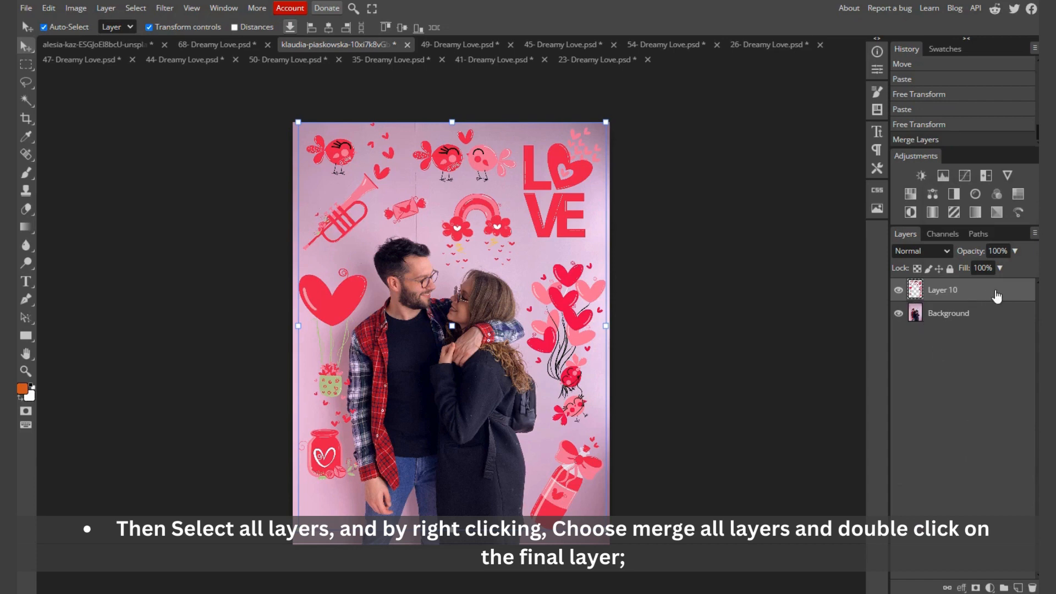
{"action": "left_click", "coordinate": [898, 290]}
{"action": "left_click", "coordinate": [898, 290]}
Step: Apply a drop shadow to the merged overlay layer with 8% opacity and a size of 6 px
{"action": "double_click", "coordinate": [984, 296]}
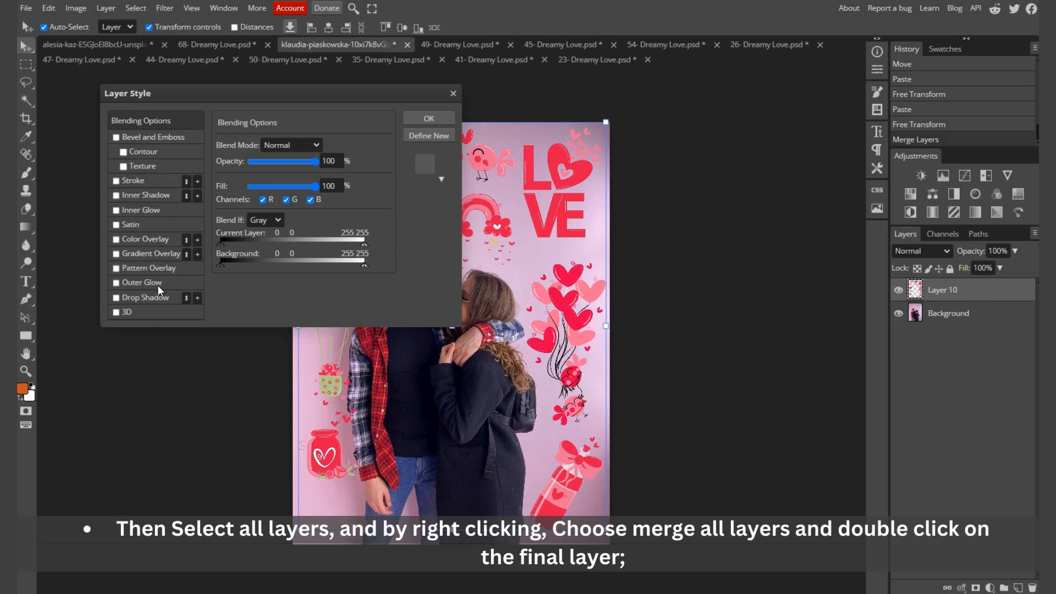
{"action": "left_click", "coordinate": [116, 297]}
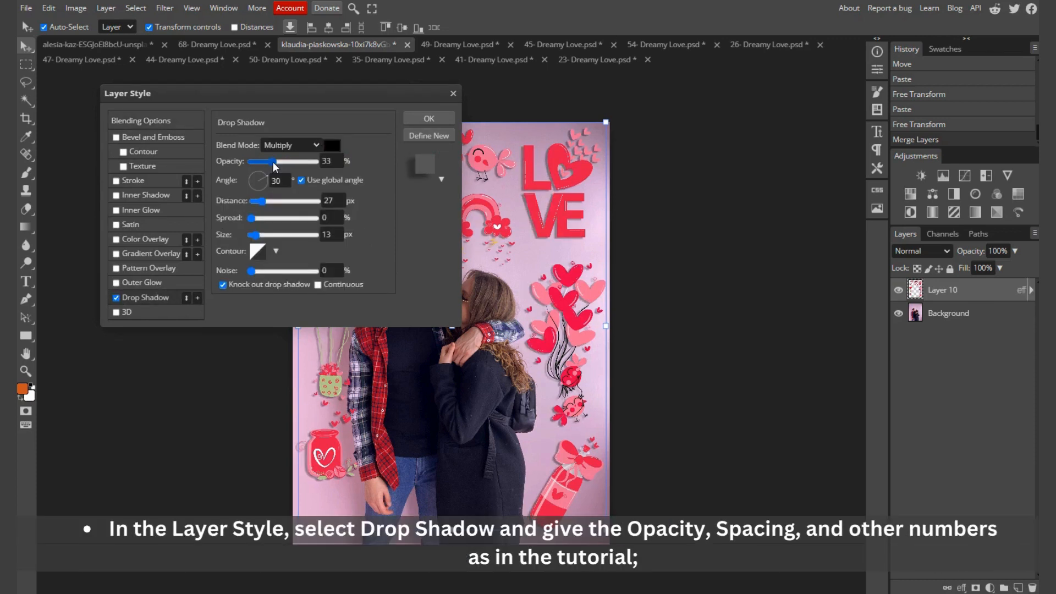
{"action": "left_click", "coordinate": [273, 161]}
{"action": "left_click_drag", "start_coordinate": [254, 237], "coordinate": [252, 236]}
{"action": "left_click", "coordinate": [267, 163]}
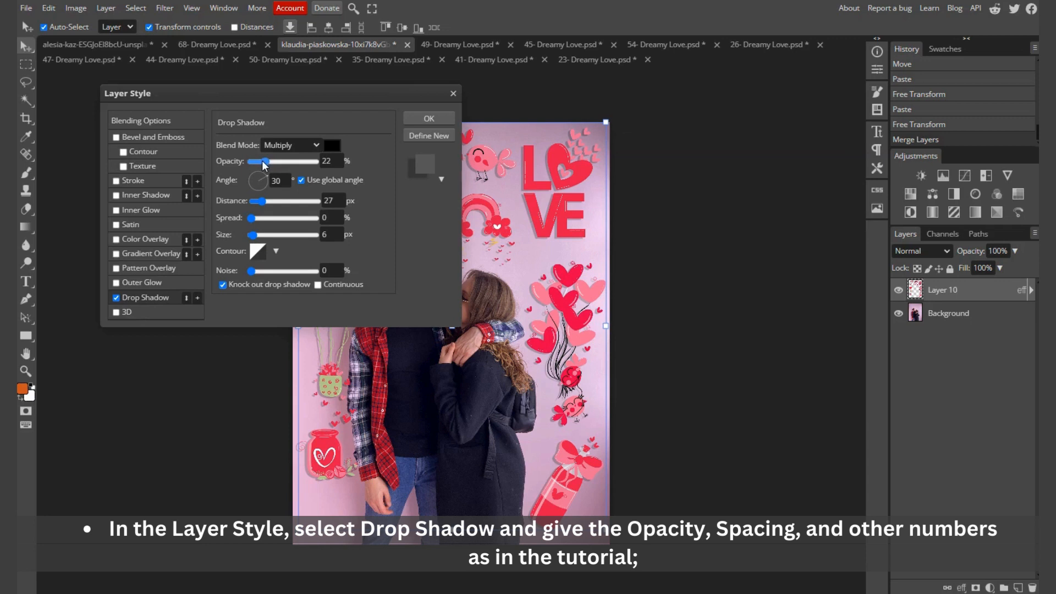
{"action": "left_click_drag", "start_coordinate": [265, 163], "coordinate": [254, 162]}
{"action": "left_click", "coordinate": [330, 161]}
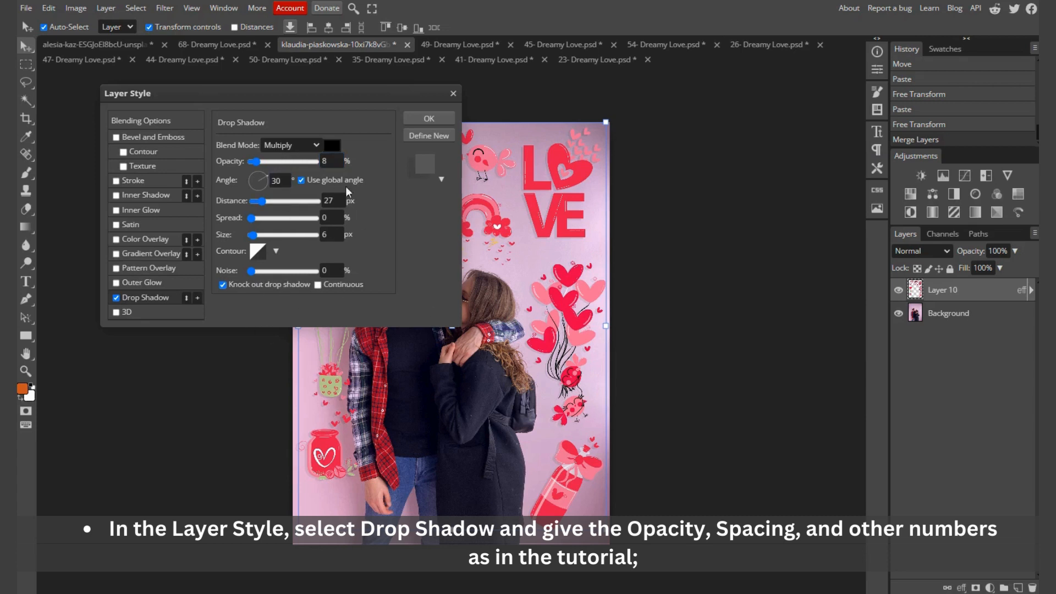
{"action": "left_click", "coordinate": [430, 119]}
{"action": "left_click", "coordinate": [674, 243]}
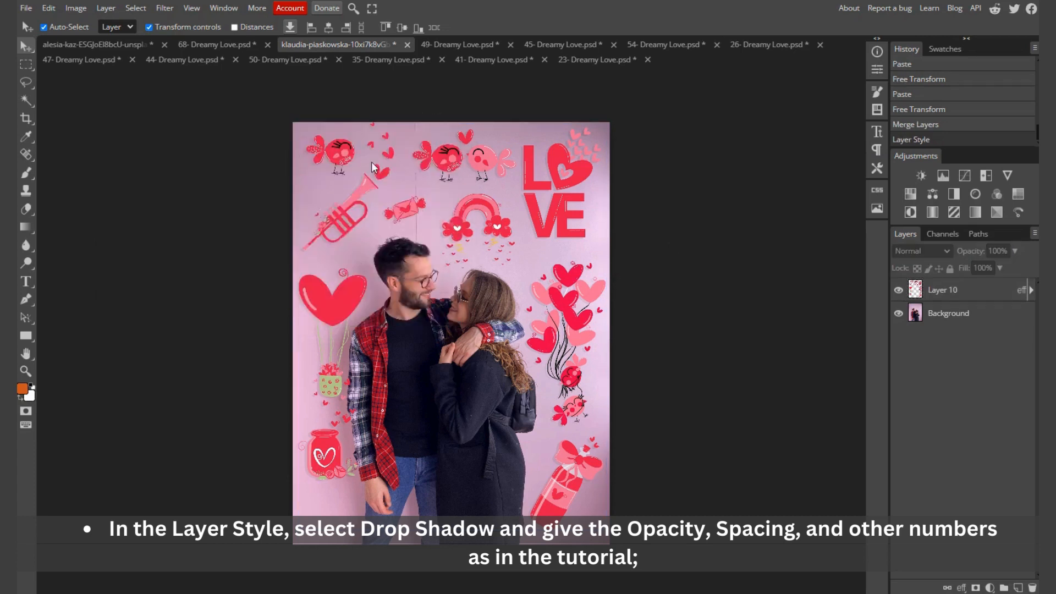
Step: Export the decorated couple photo as a JPG named "Edit 02"
{"action": "left_click", "coordinate": [26, 8]}
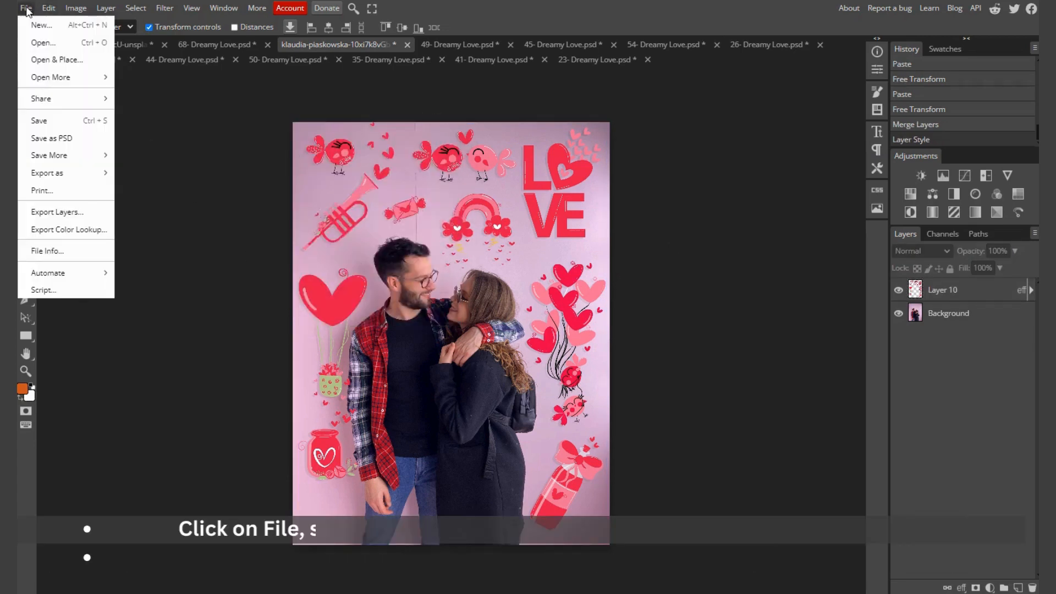
{"action": "mouse_move", "coordinate": [61, 172]}
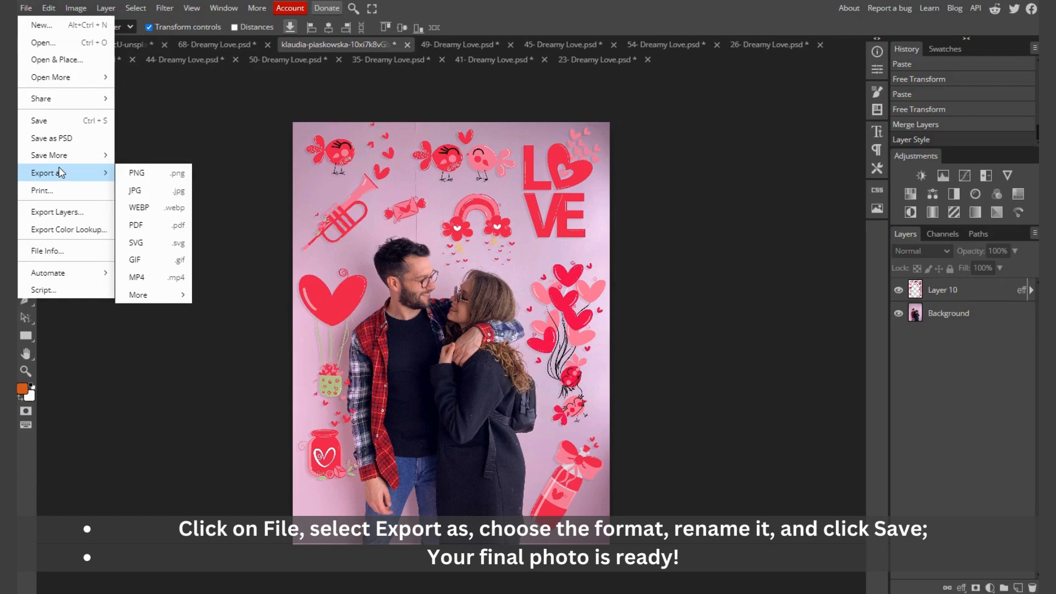
{"action": "left_click", "coordinate": [136, 191]}
{"action": "left_click", "coordinate": [438, 130]}
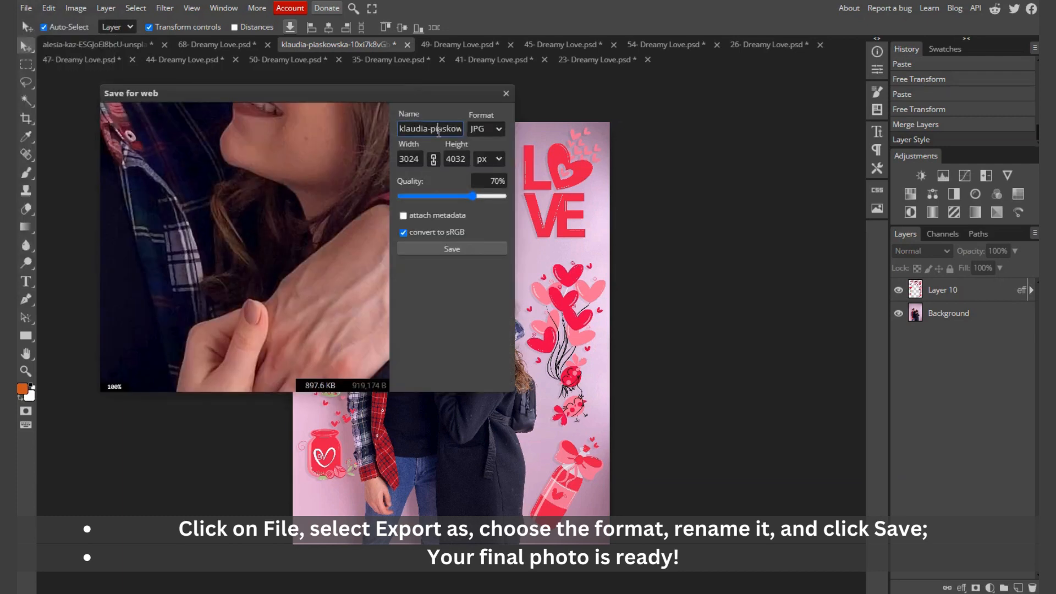
{"action": "key", "text": "ctrl+a"}
{"action": "type", "text": "E"}
{"action": "left_click", "coordinate": [451, 248]}
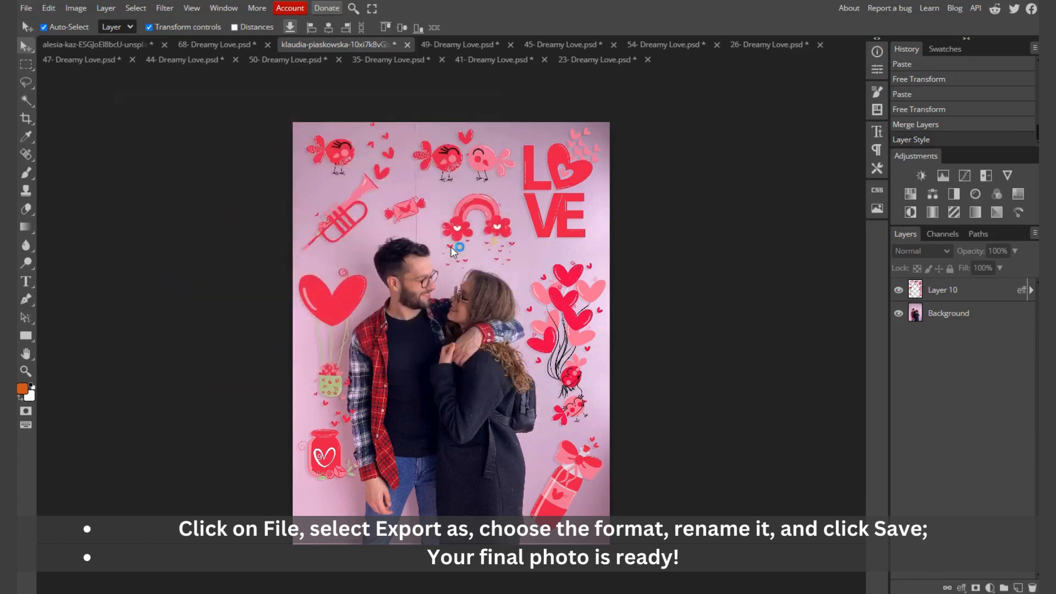
Step: Check the exported Edit 02 image from the Downloads folder in the Photos viewer and close the viewer
{"action": "key", "text": "alt+Tab"}
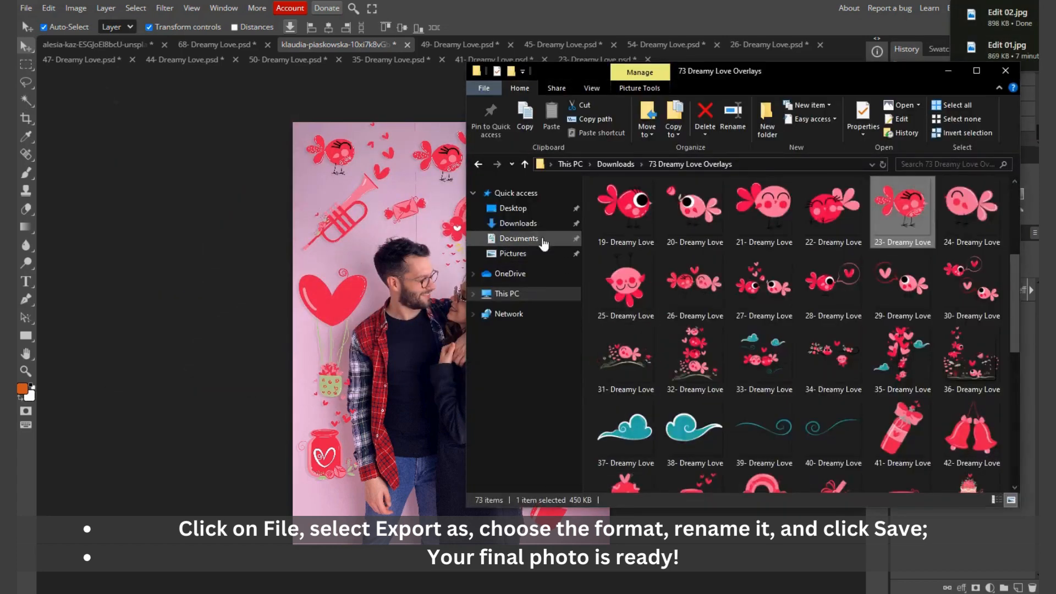
{"action": "left_click", "coordinate": [517, 223]}
{"action": "double_click", "coordinate": [618, 233]}
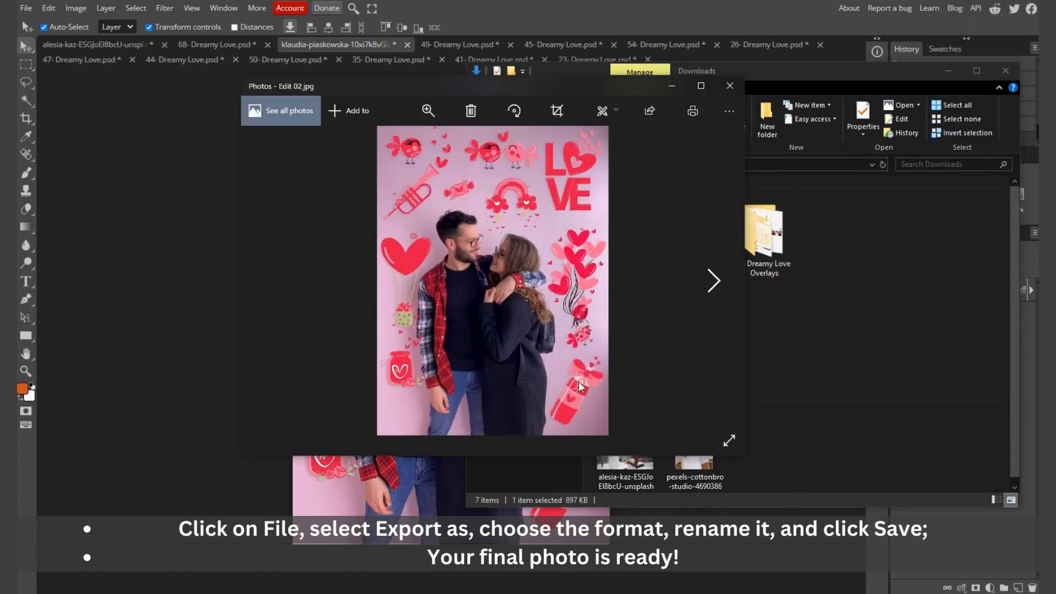
{"action": "left_click", "coordinate": [730, 85]}
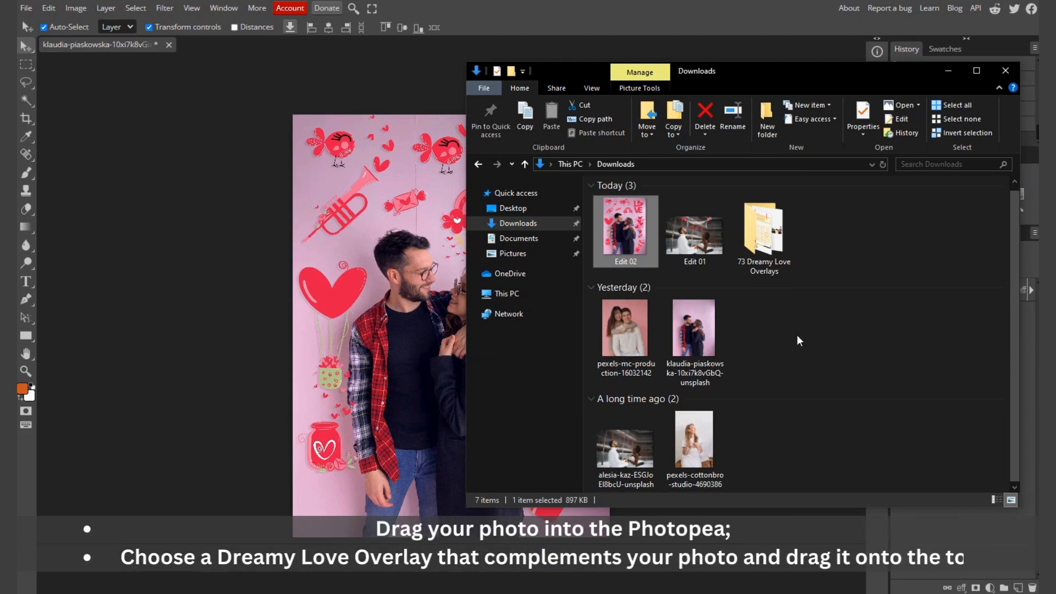
Step: Open the pexels-cottonbro-studio-4690386 photo and the "35- Dreamy Love" overlay from Downloads as separate Photopea documents
{"action": "left_click_drag", "start_coordinate": [694, 443], "coordinate": [280, 47]}
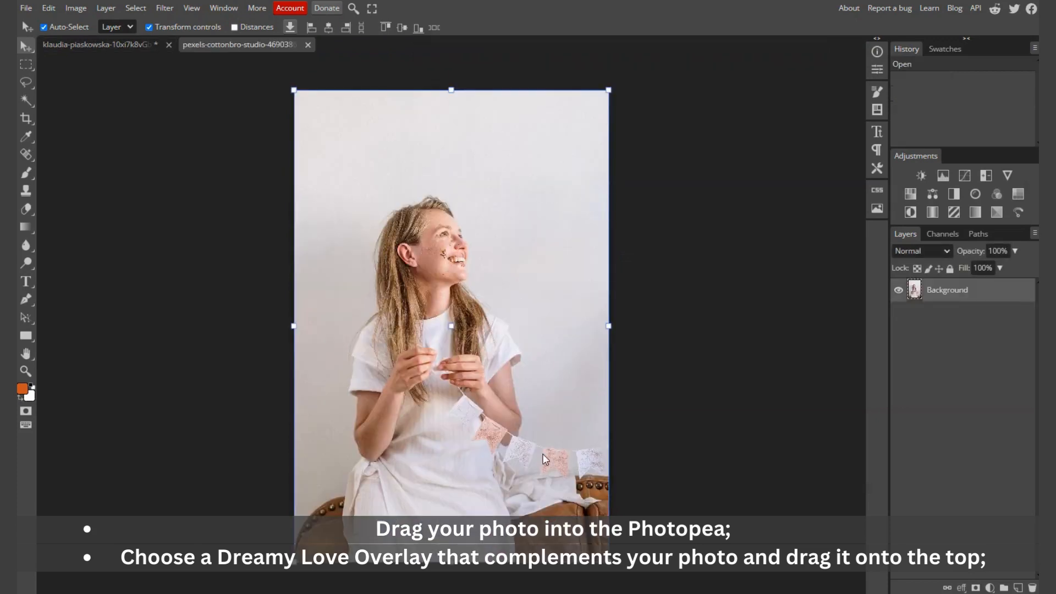
{"action": "key", "text": "alt+Tab"}
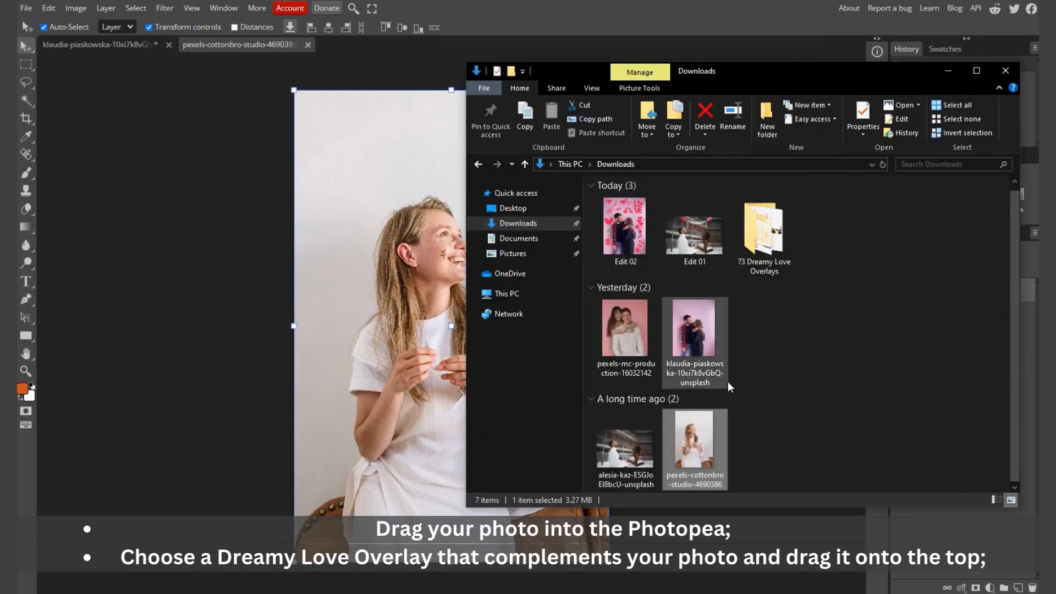
{"action": "left_click", "coordinate": [778, 269]}
{"action": "double_click", "coordinate": [771, 254]}
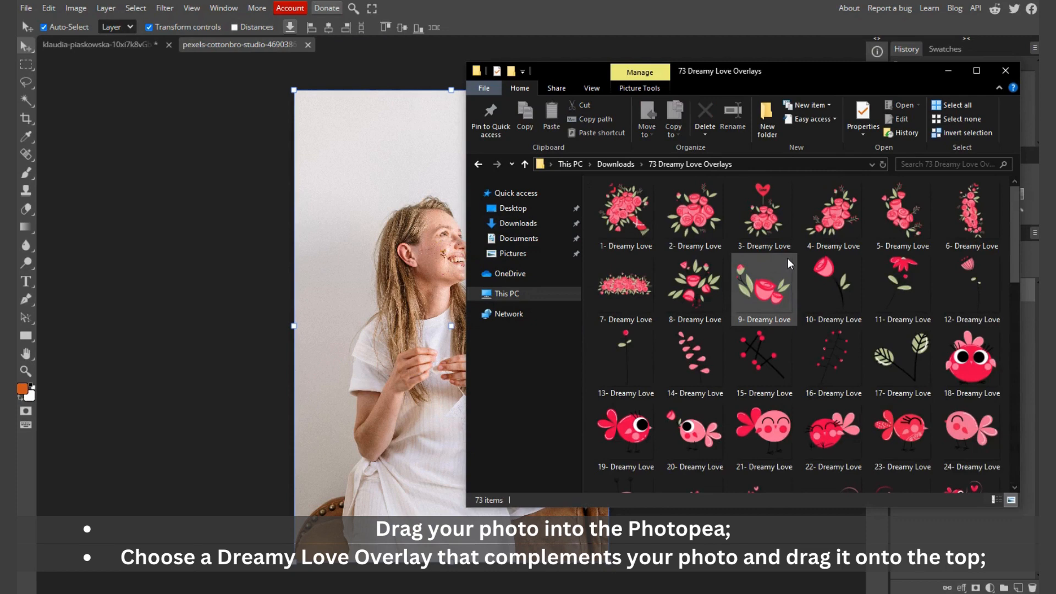
{"action": "scroll", "coordinate": [787, 269], "scroll_direction": "down", "scroll_amount": 3}
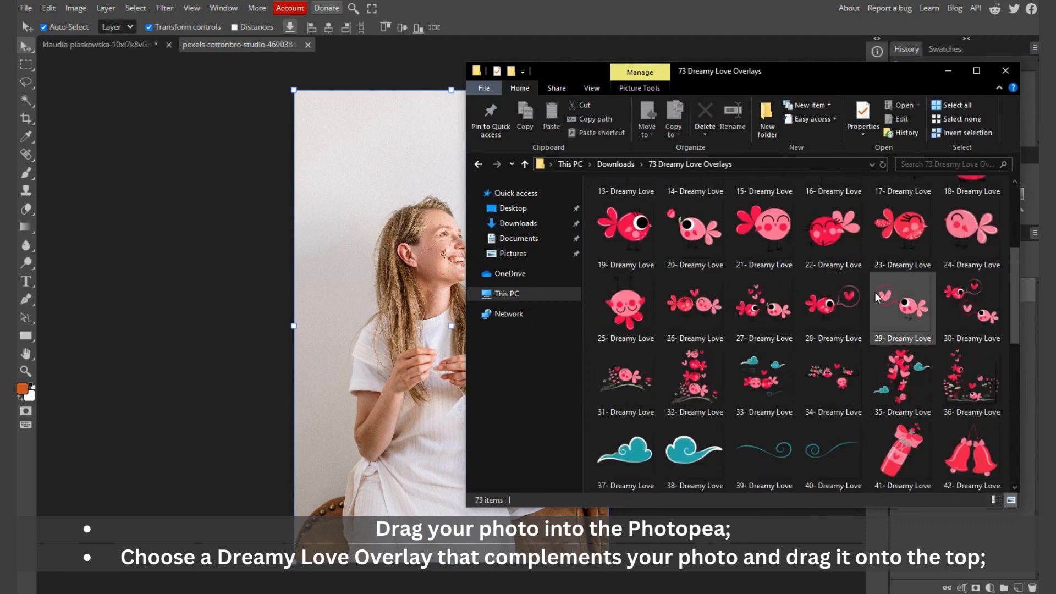
{"action": "left_click", "coordinate": [900, 388]}
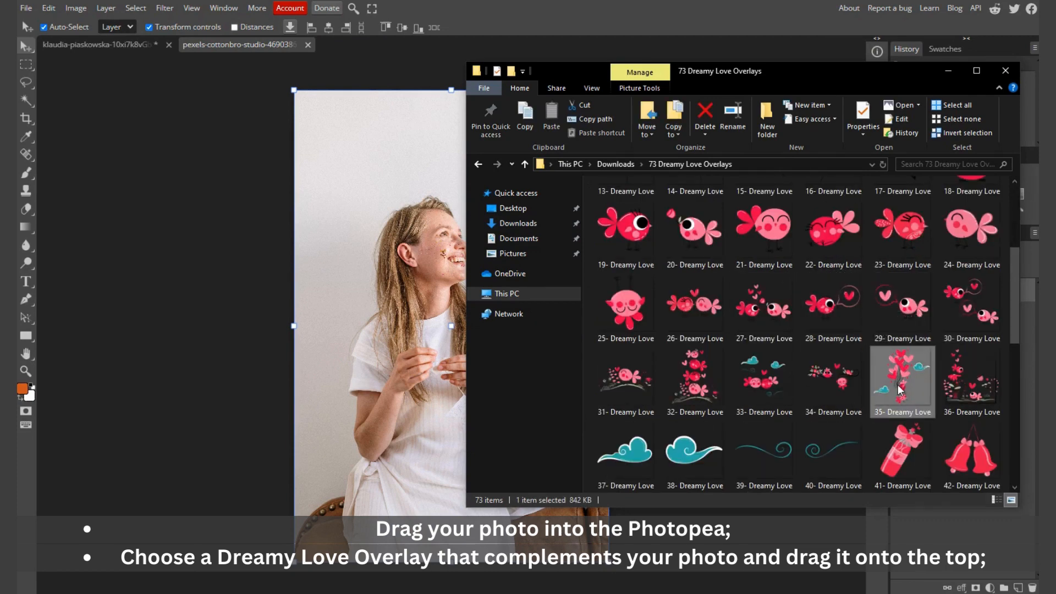
{"action": "left_click_drag", "start_coordinate": [900, 387], "coordinate": [384, 250]}
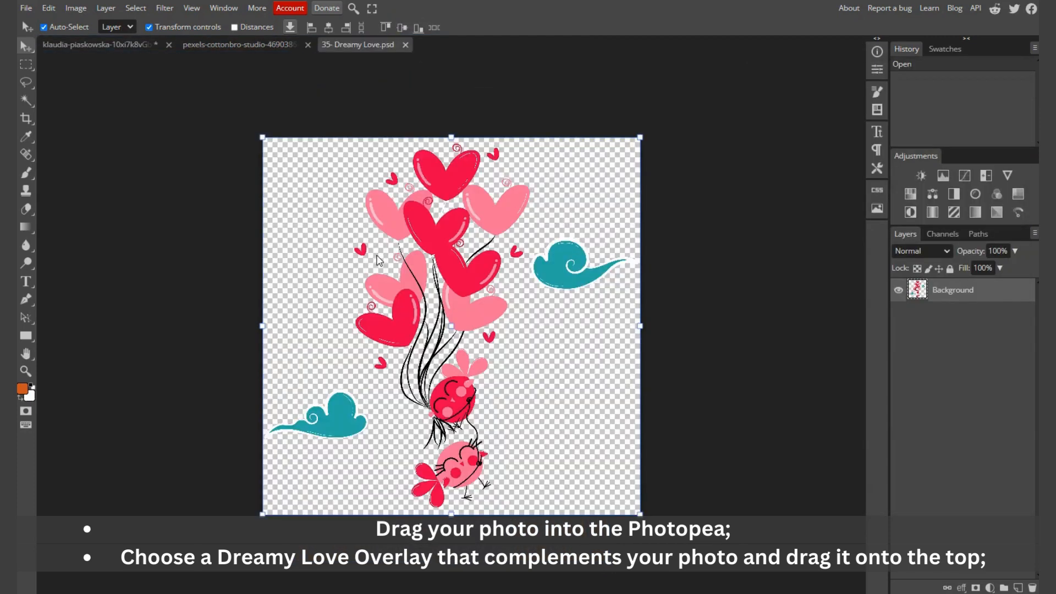
Step: Copy the whole heart-balloon overlay into the seated woman's photo, scaled to about 80.8% in the upper-right area beside her head
{"action": "key", "text": "ctrl+a"}
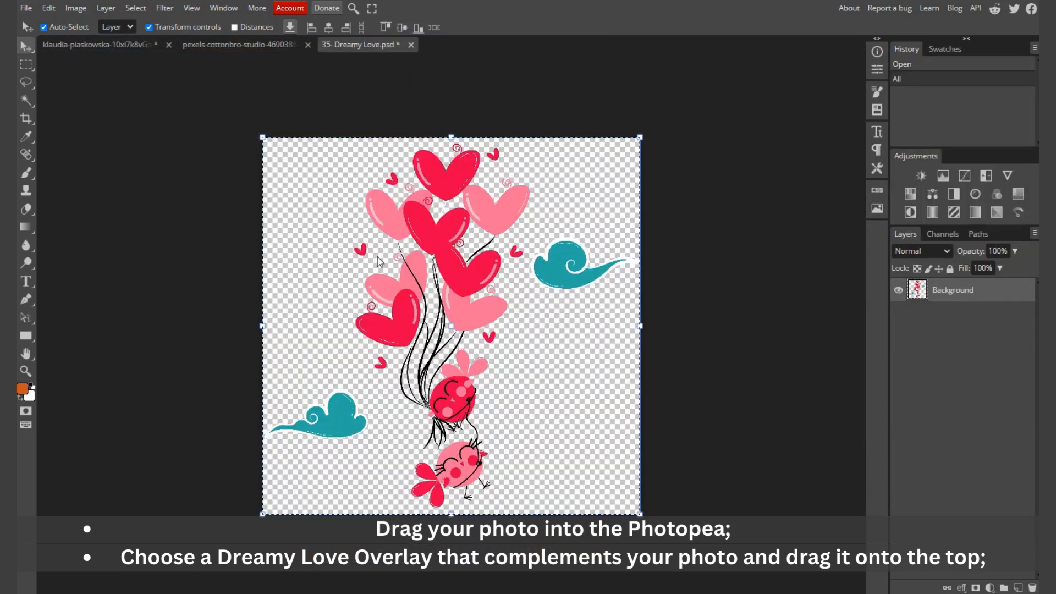
{"action": "left_click", "coordinate": [220, 44]}
{"action": "key", "text": "ctrl+v"}
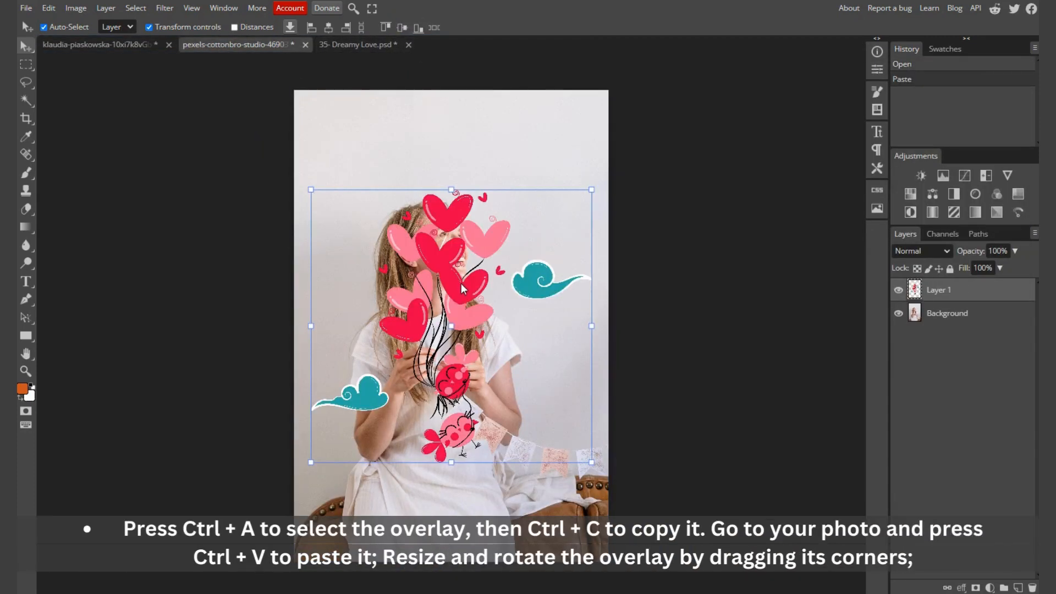
{"action": "left_click_drag", "start_coordinate": [462, 288], "coordinate": [552, 201]}
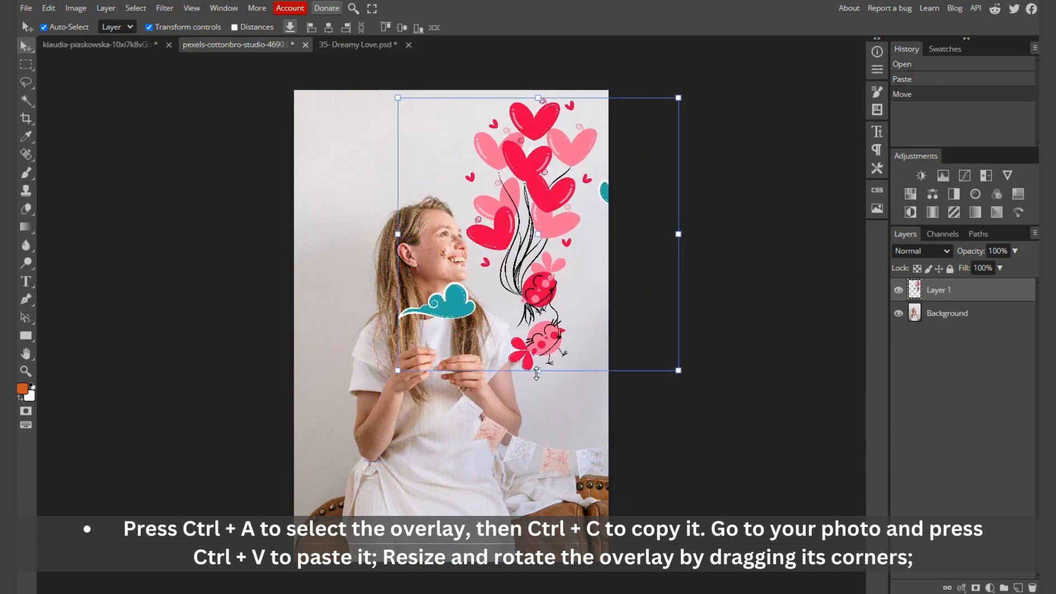
{"action": "left_click_drag", "start_coordinate": [537, 371], "coordinate": [543, 321]}
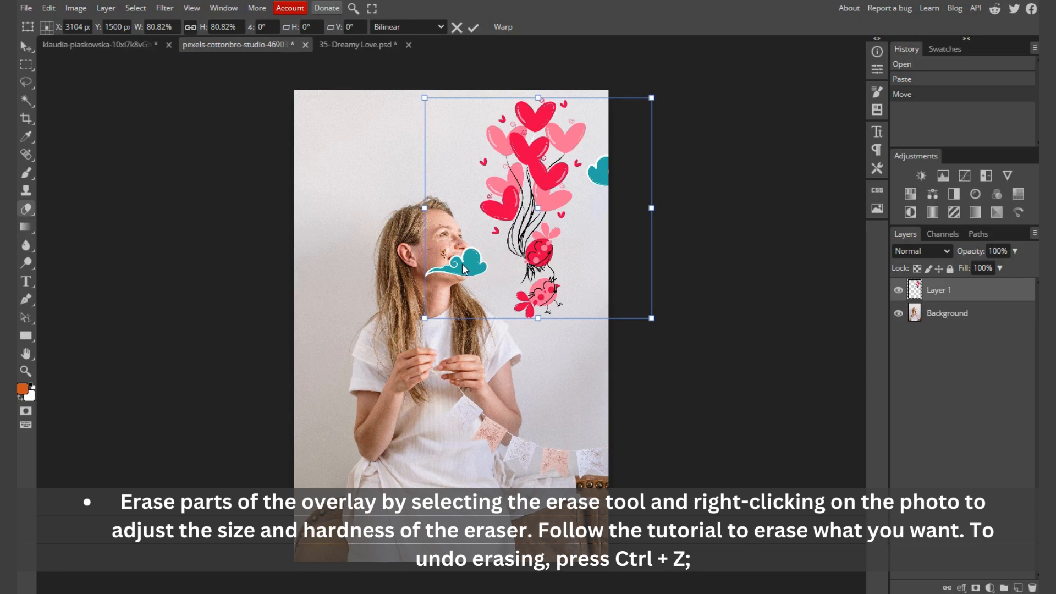
Step: Erase both teal clouds from the pasted heart-balloon overlay and switch back to the Move tool
{"action": "key", "text": "e"}
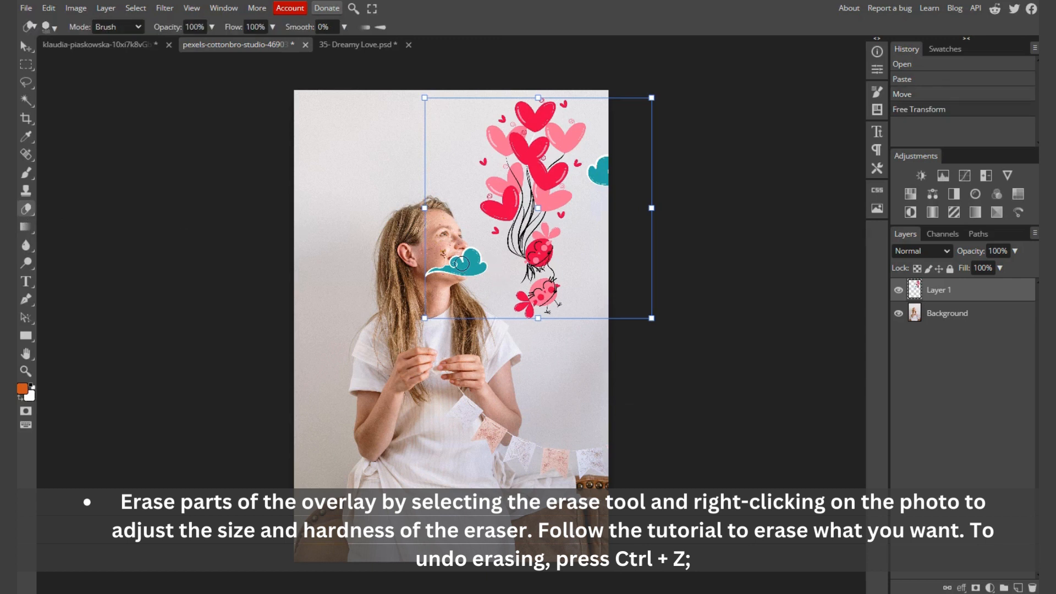
{"action": "mouse_move", "coordinate": [465, 261]}
{"action": "left_mouse_down"}
{"action": "mouse_move", "coordinate": [473, 247]}
{"action": "mouse_move", "coordinate": [497, 287]}
{"action": "mouse_move", "coordinate": [460, 253]}
{"action": "mouse_move", "coordinate": [476, 269]}
{"action": "mouse_move", "coordinate": [300, 286]}
{"action": "left_mouse_up"}
{"action": "mouse_move", "coordinate": [444, 268]}
{"action": "left_mouse_down"}
{"action": "mouse_move", "coordinate": [420, 272]}
{"action": "mouse_move", "coordinate": [449, 267]}
{"action": "left_mouse_up"}
{"action": "mouse_move", "coordinate": [614, 152]}
{"action": "left_mouse_down"}
{"action": "mouse_move", "coordinate": [612, 189]}
{"action": "mouse_move", "coordinate": [612, 148]}
{"action": "mouse_move", "coordinate": [594, 171]}
{"action": "left_mouse_up"}
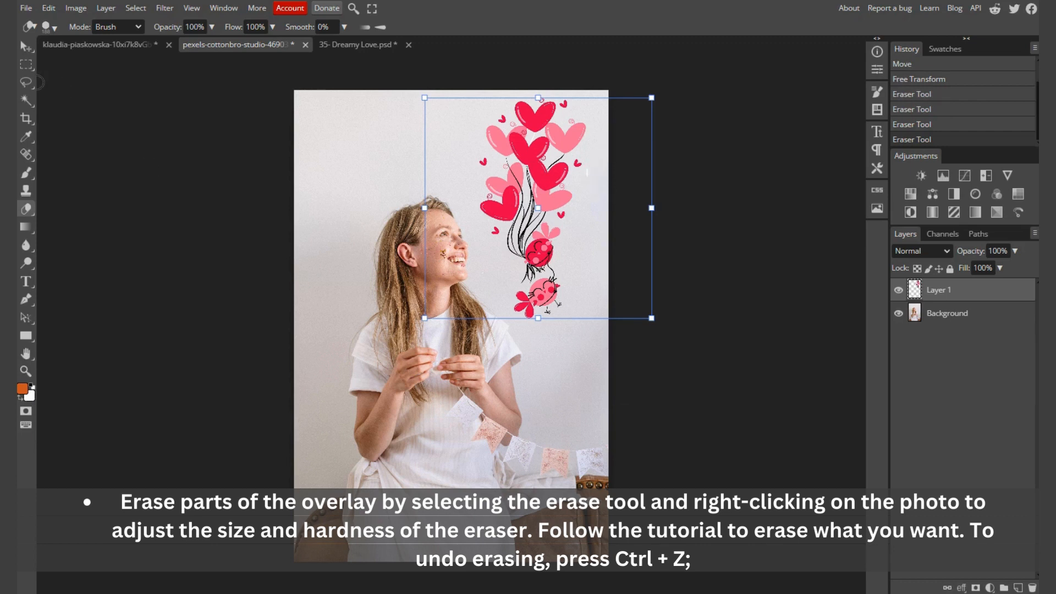
{"action": "left_click", "coordinate": [26, 46]}
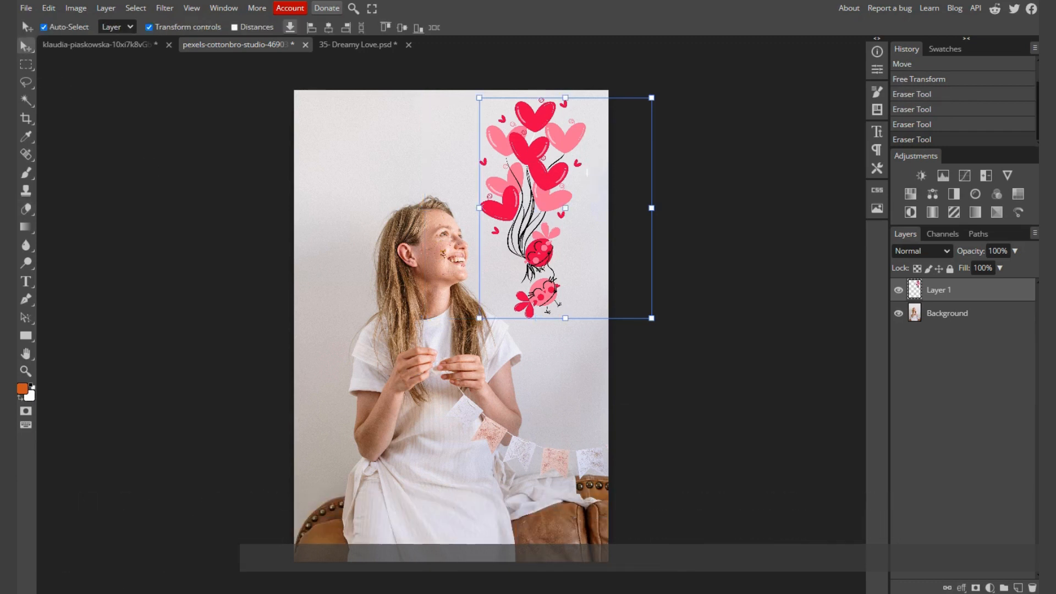
Step: Open the "37- Dreamy Love" cloud overlay and copy it into the seated woman's photo, scaled to about 22% above her head
{"action": "mouse_move", "coordinate": [185, 593]}
{"action": "left_click", "coordinate": [185, 561]}
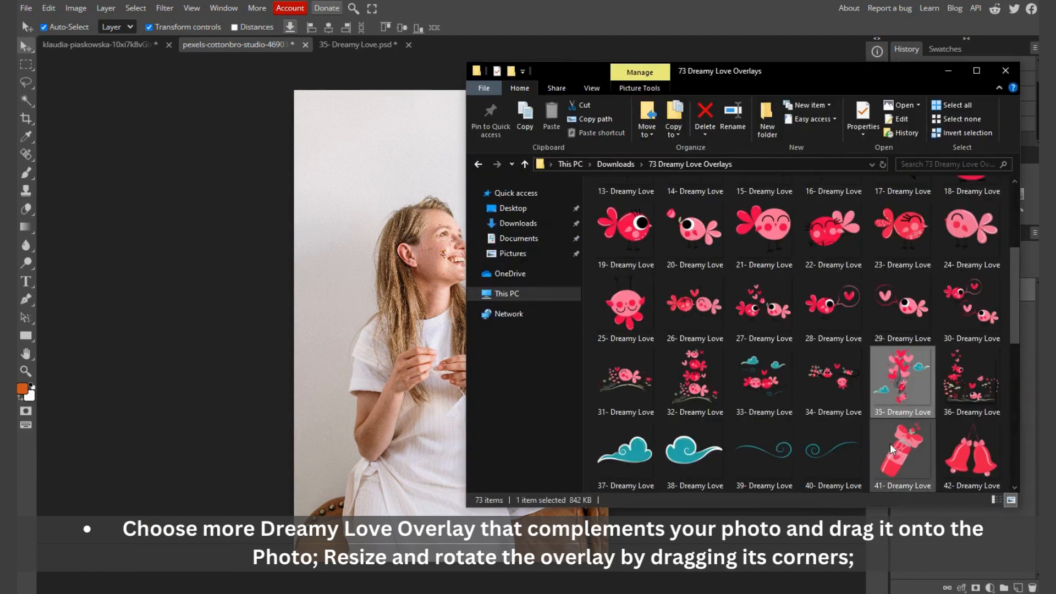
{"action": "left_click", "coordinate": [622, 467]}
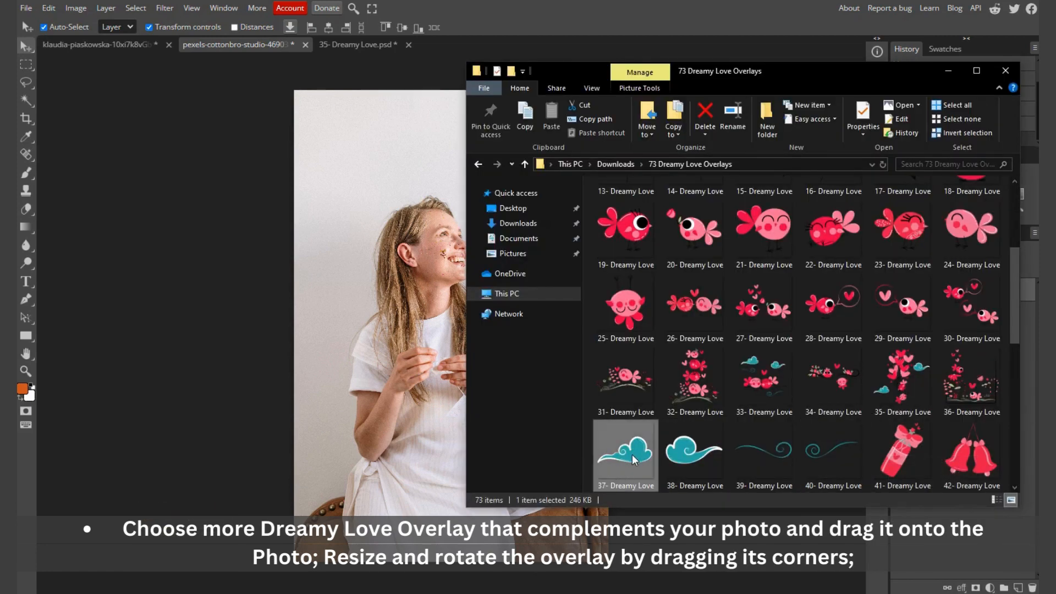
{"action": "left_click_drag", "start_coordinate": [633, 460], "coordinate": [460, 41]}
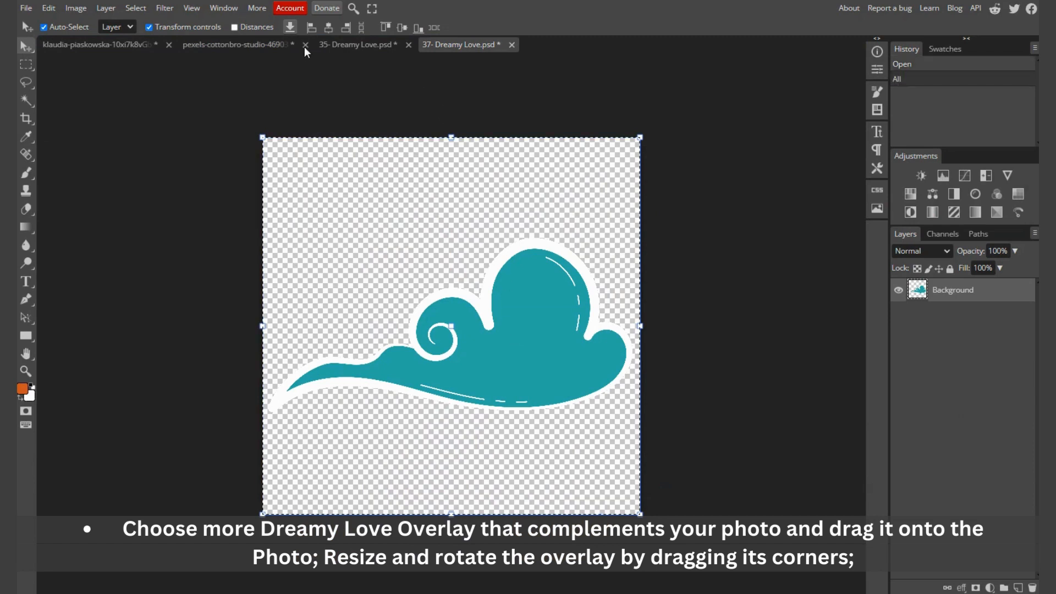
{"action": "left_click", "coordinate": [256, 43]}
{"action": "key", "text": "ctrl+v"}
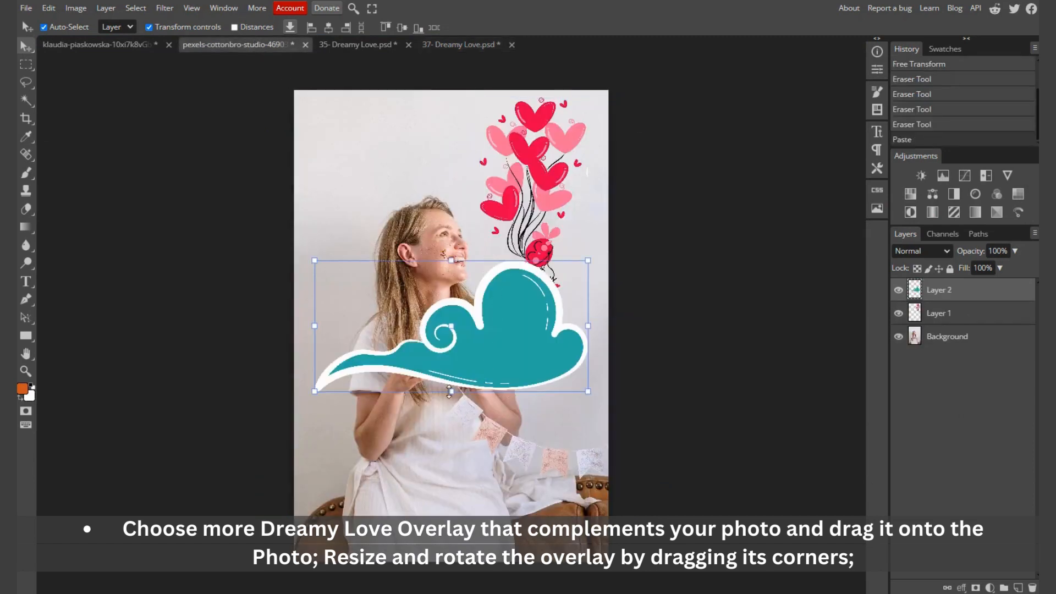
{"action": "left_click_drag", "start_coordinate": [452, 396], "coordinate": [451, 150]}
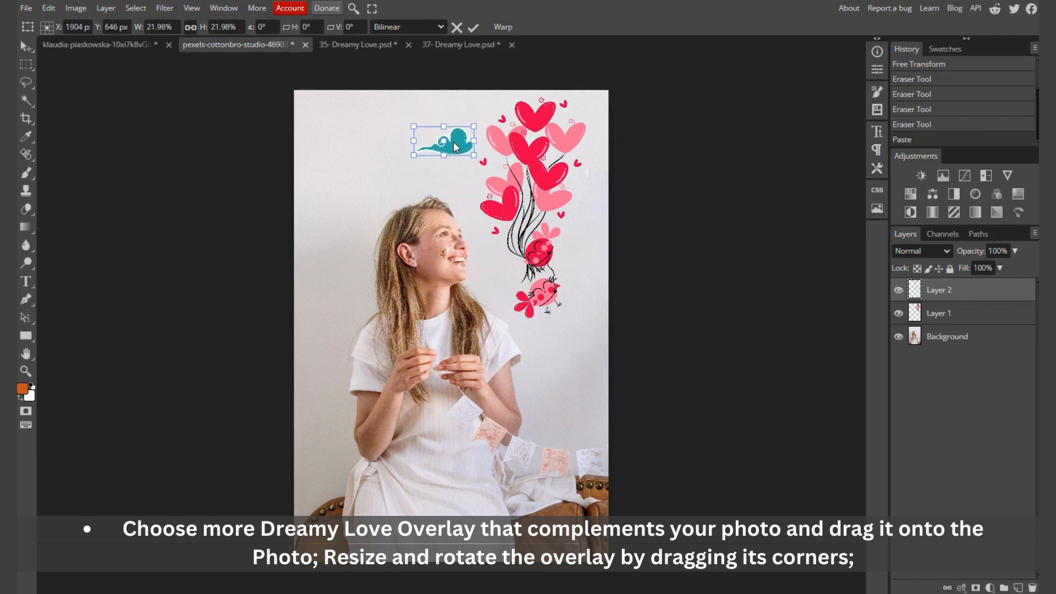
Step: Copy the "38- Dreamy Love" cloud overlay into the woman's photo, scaled to about 17.4% below the birds near the right edge
{"action": "key", "text": "alt+Tab"}
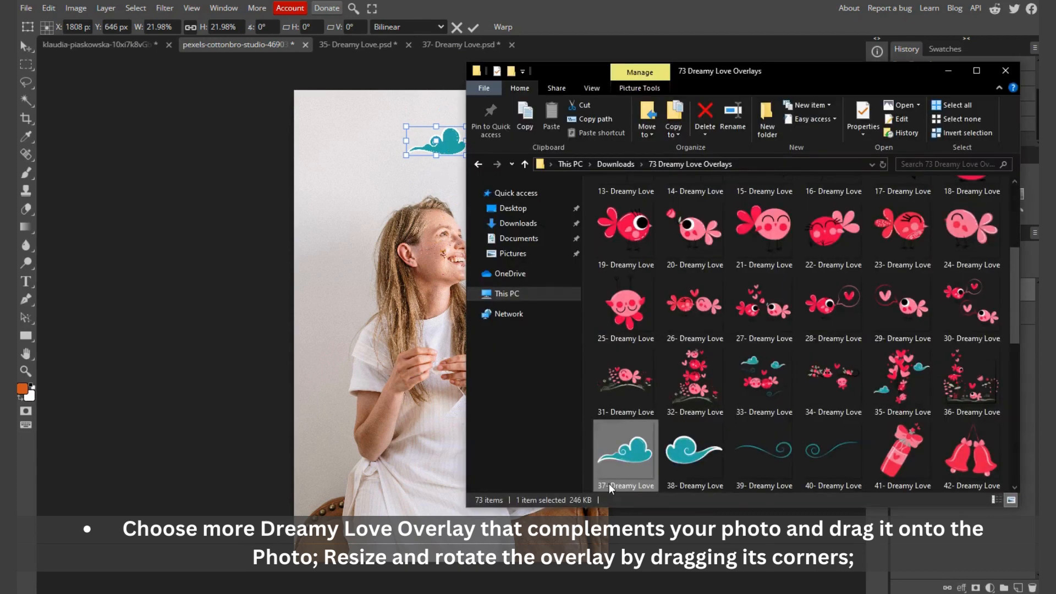
{"action": "left_click_drag", "start_coordinate": [689, 463], "coordinate": [619, 48]}
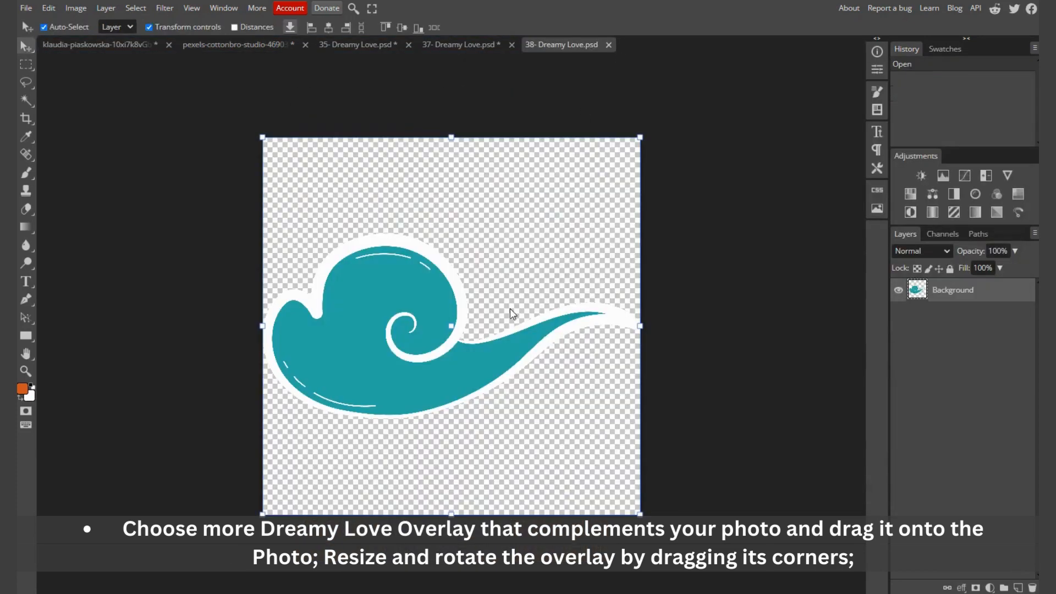
{"action": "key", "text": "ctrl+a"}
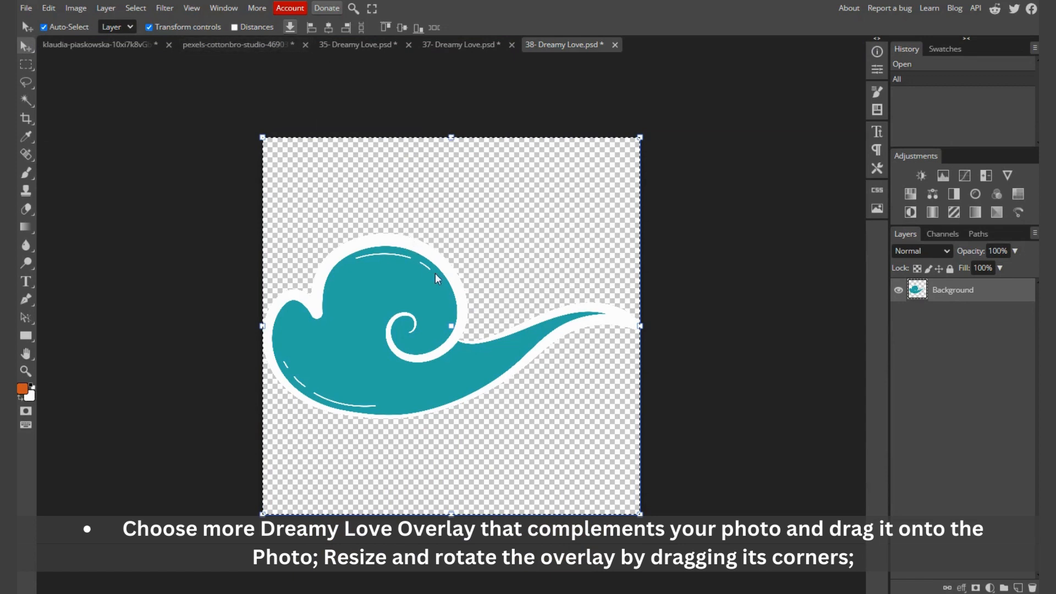
{"action": "left_click", "coordinate": [264, 42]}
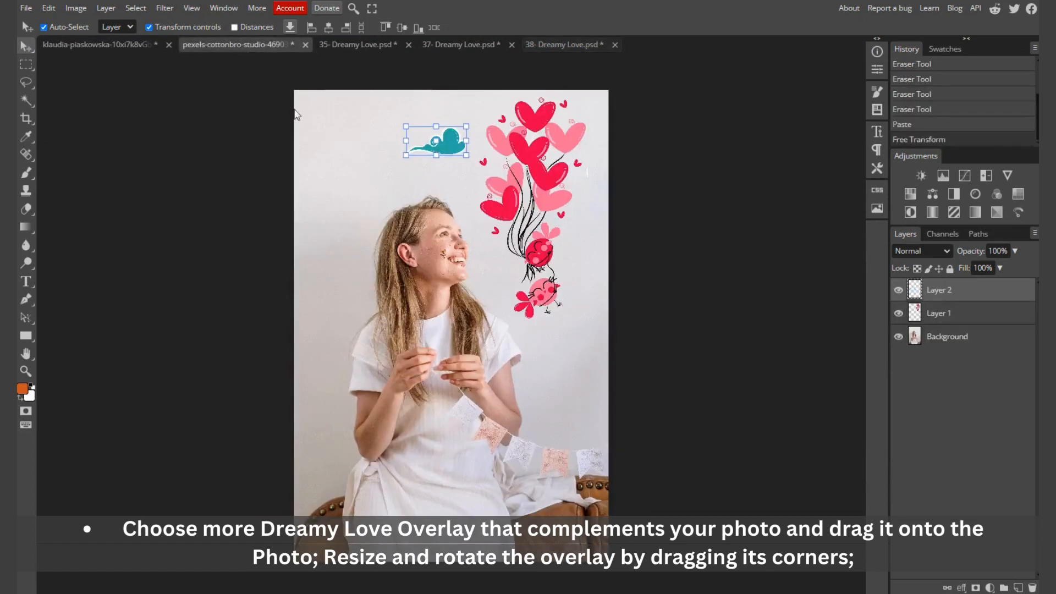
{"action": "key", "text": "ctrl+v"}
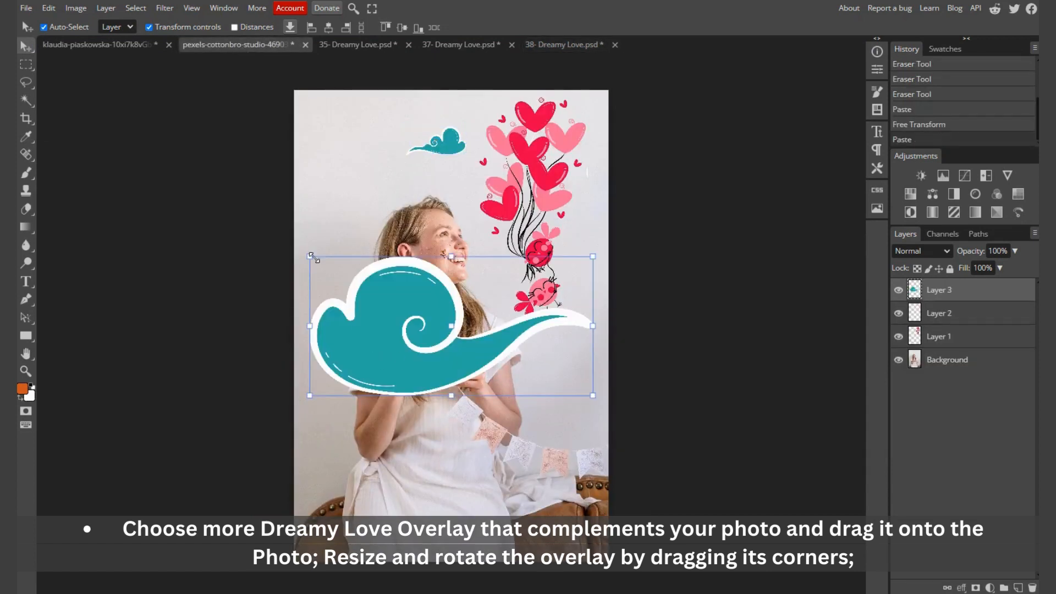
{"action": "left_click_drag", "start_coordinate": [310, 255], "coordinate": [582, 337]}
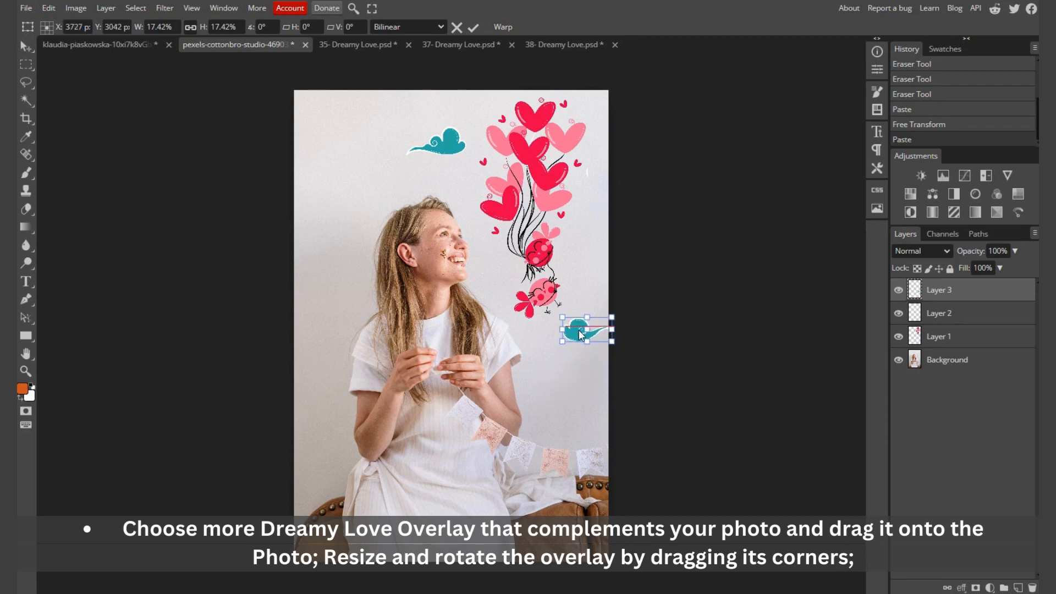
Step: Copy the "33- Dreamy Love" bird-pair overlay into the woman's photo, scaled to about 36.7% in its upper-left area
{"action": "key", "text": "alt+Tab"}
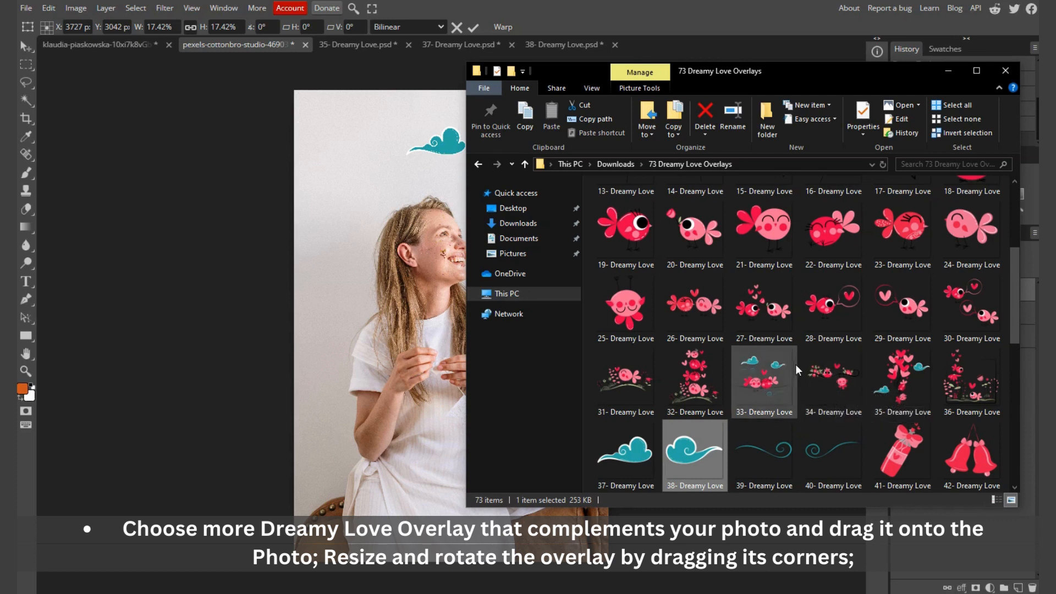
{"action": "left_click", "coordinate": [762, 402]}
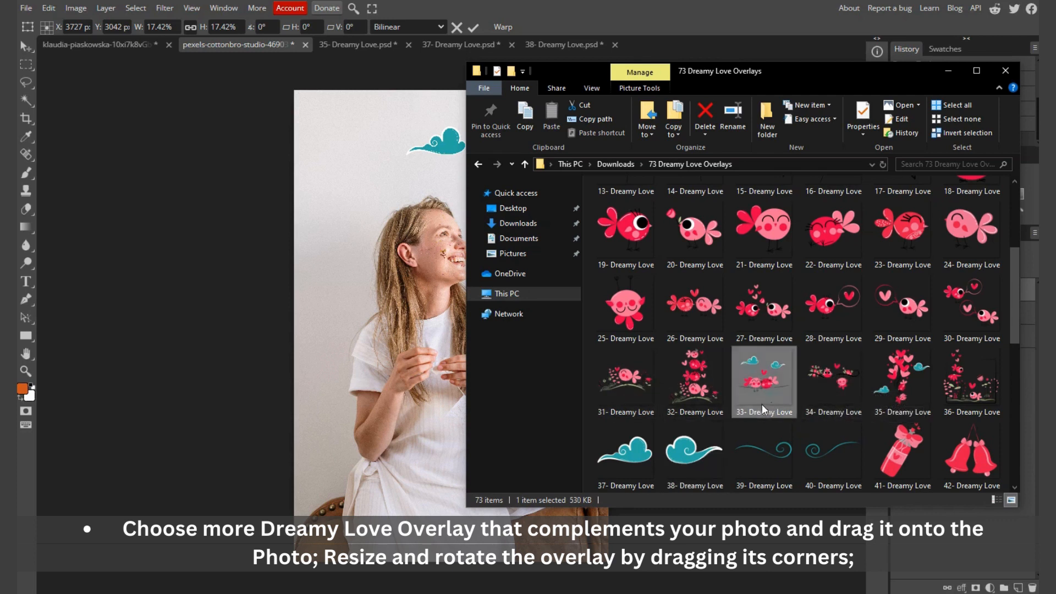
{"action": "left_click_drag", "start_coordinate": [760, 395], "coordinate": [741, 48]}
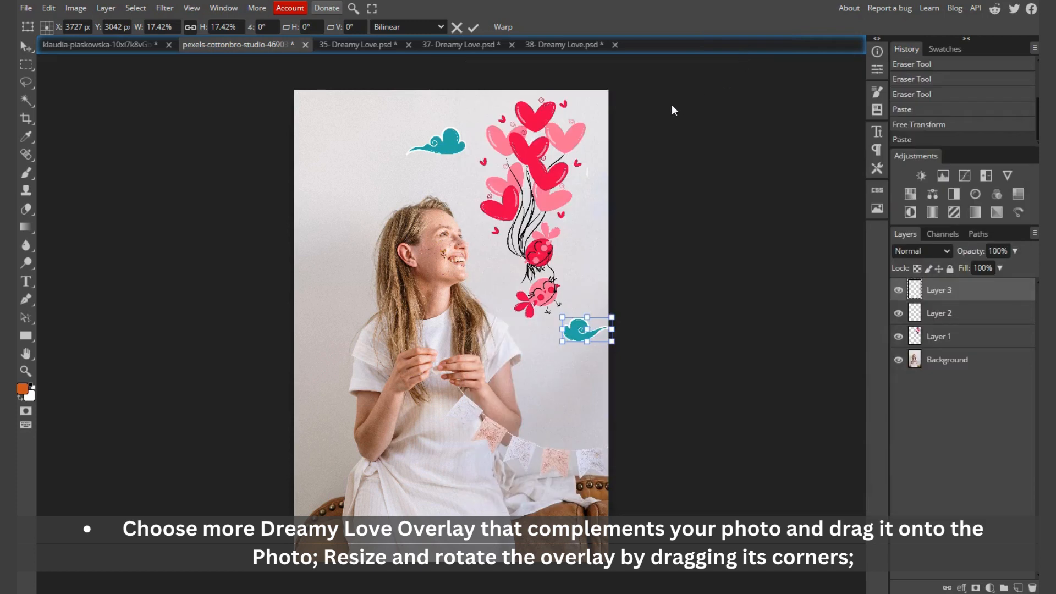
{"action": "key", "text": "ctrl+a"}
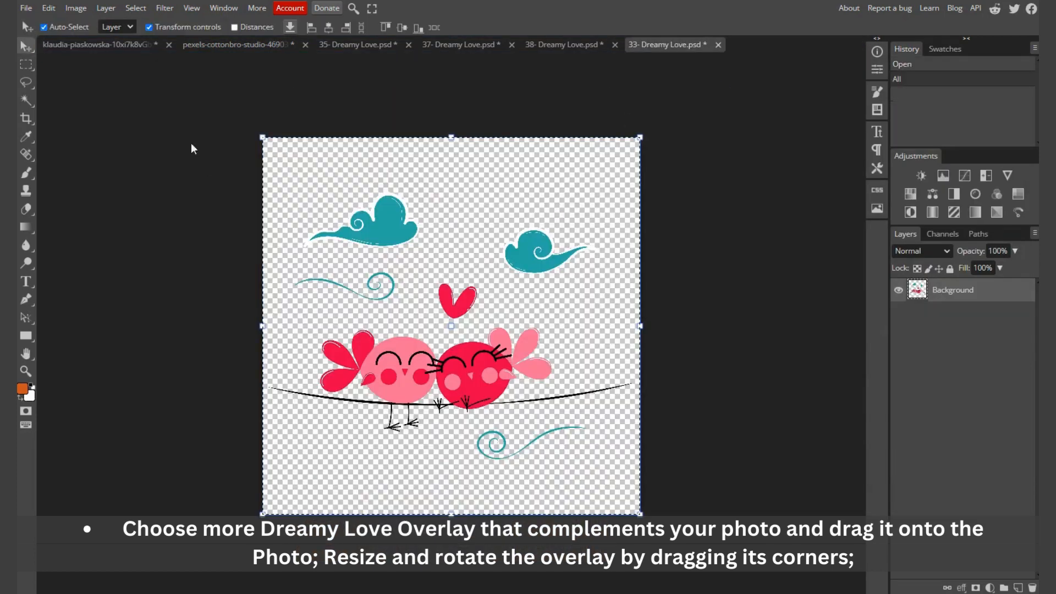
{"action": "key", "text": "ctrl+c"}
{"action": "left_click", "coordinate": [209, 45]}
{"action": "key", "text": "ctrl+v"}
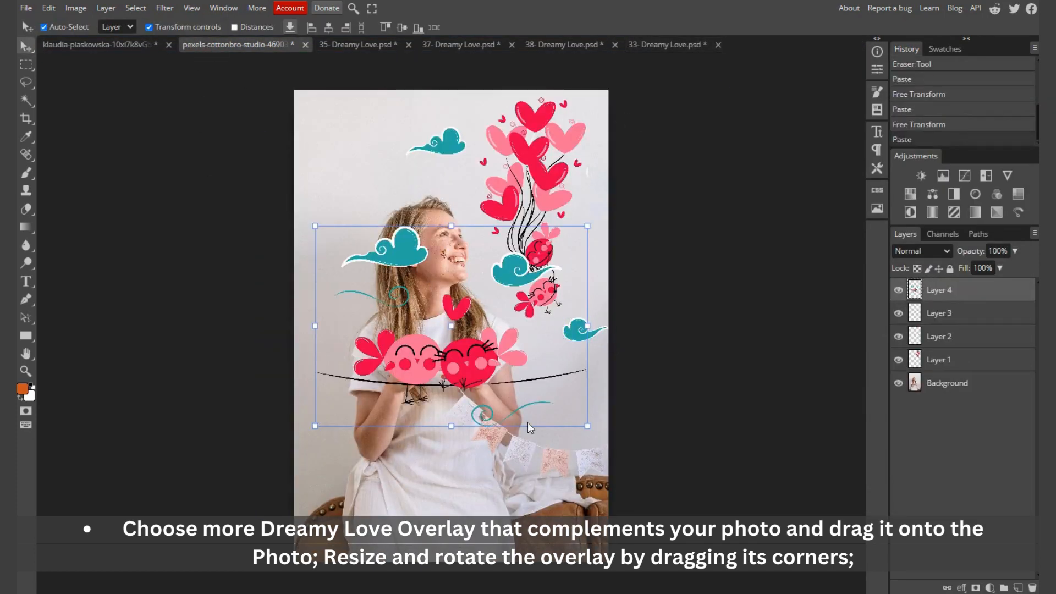
{"action": "left_click_drag", "start_coordinate": [451, 426], "coordinate": [368, 145]}
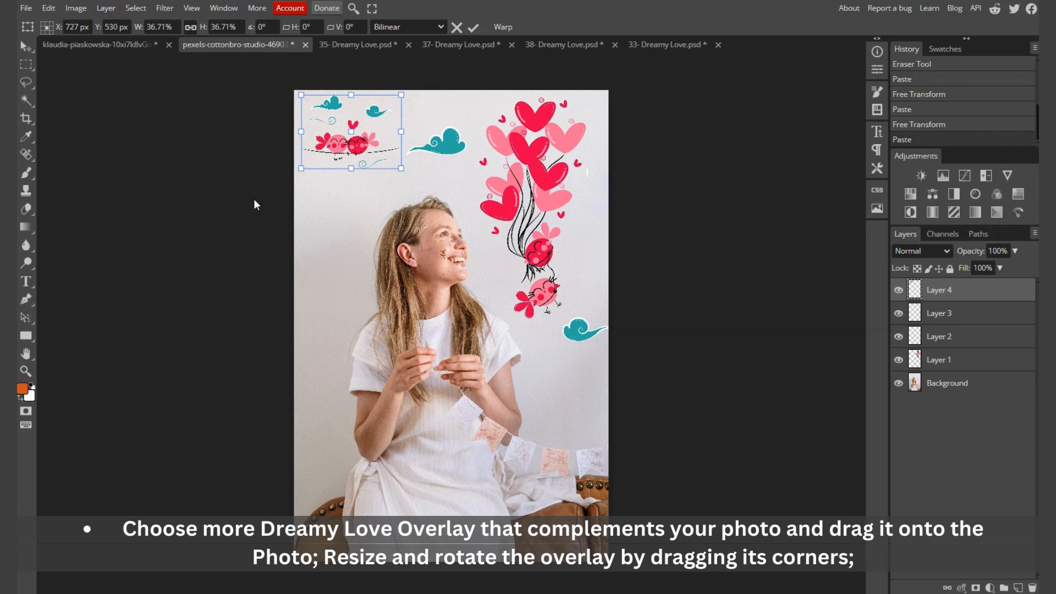
Step: Lower the separate cloud above the woman's head, and enlarge the bird-pair overlay to about 135.5% in the photo's upper-left corner
{"action": "left_click", "coordinate": [28, 45]}
{"action": "left_click_drag", "start_coordinate": [452, 147], "coordinate": [459, 181]}
{"action": "left_click", "coordinate": [358, 144]}
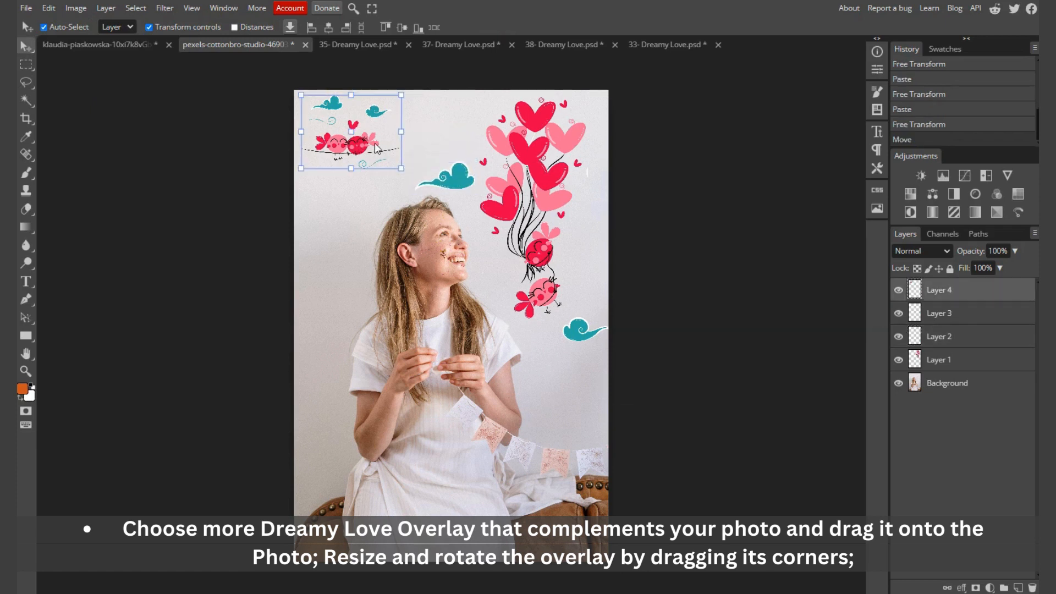
{"action": "left_click_drag", "start_coordinate": [402, 132], "coordinate": [454, 135]}
{"action": "left_click_drag", "start_coordinate": [360, 154], "coordinate": [363, 169]}
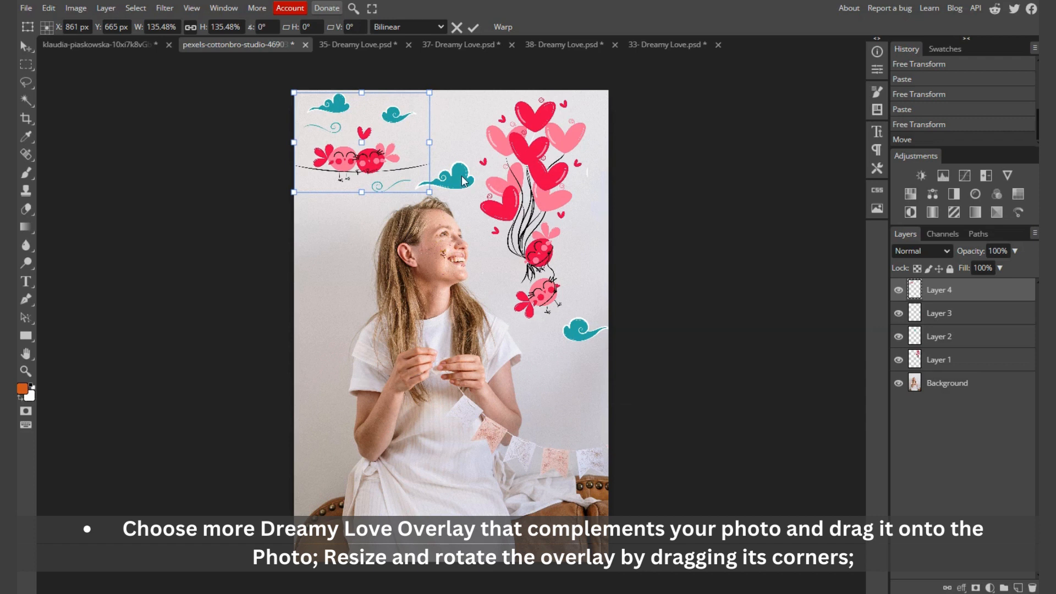
{"action": "left_click", "coordinate": [27, 49]}
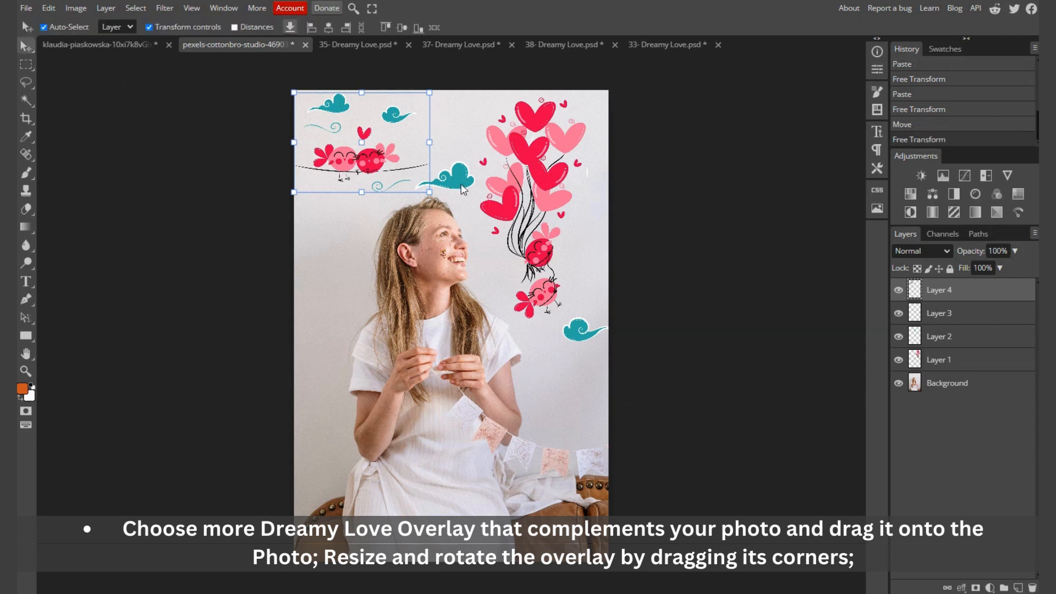
Step: Delete the separate teal cloud layer just above the woman's head and clear the layer selection
{"action": "left_click", "coordinate": [457, 179]}
{"action": "key", "text": "Delete"}
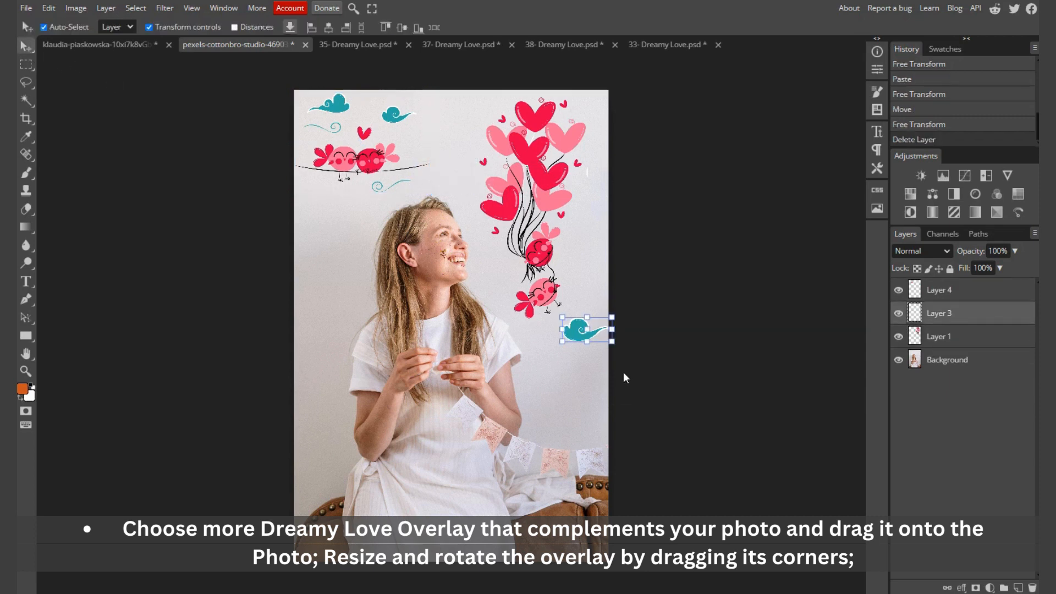
{"action": "left_click", "coordinate": [718, 347]}
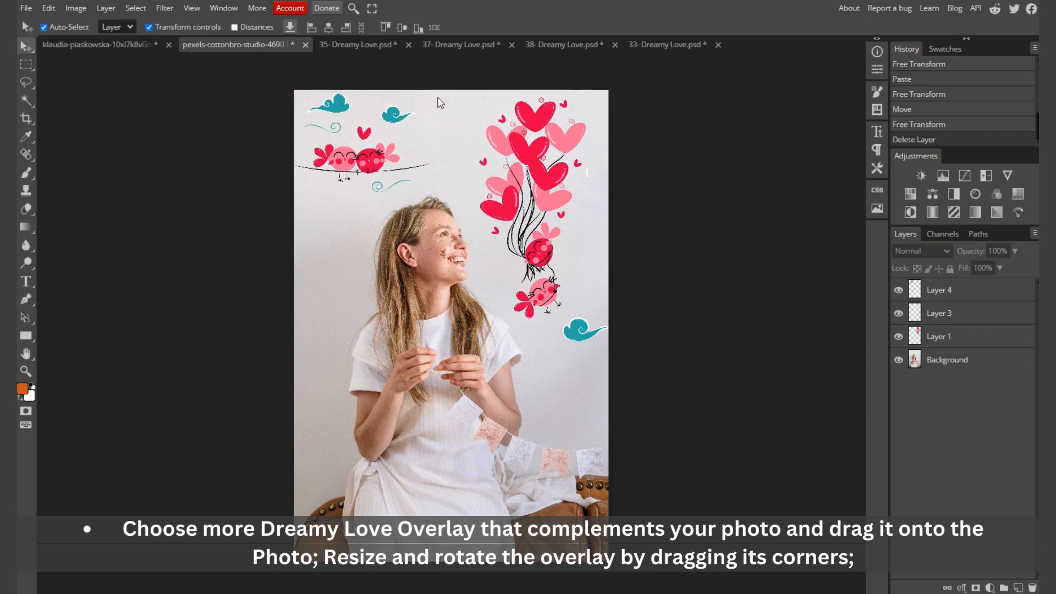
Step: Copy the "39- Dreamy Love" swirl overlay into the woman's photo, scaled to about 19.45% between the bird pair and the heart balloons
{"action": "left_click", "coordinate": [198, 592]}
{"action": "left_click_drag", "start_coordinate": [786, 475], "coordinate": [781, 47]}
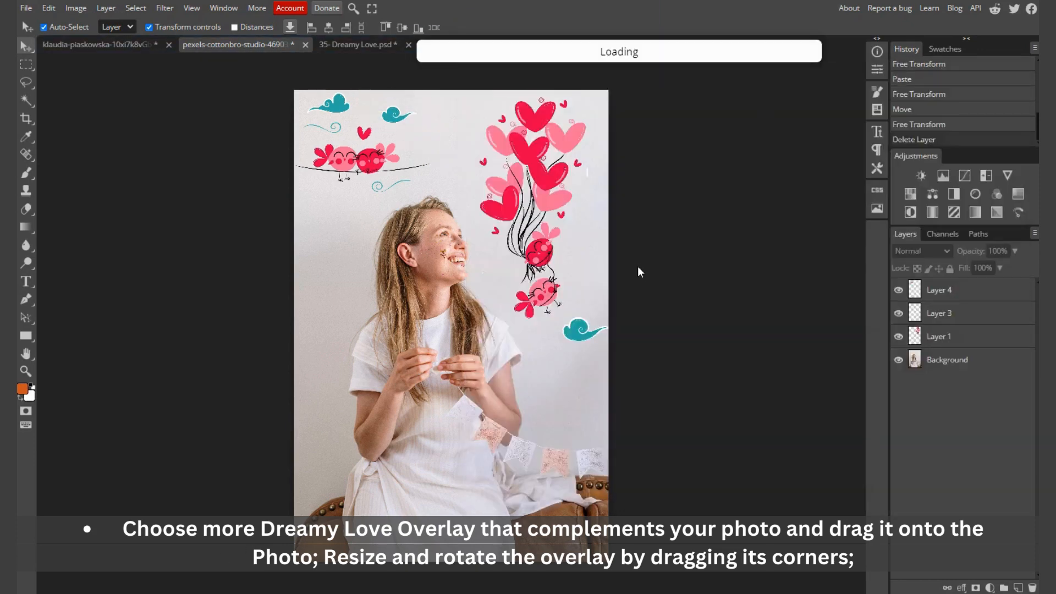
{"action": "key", "text": "ctrl+a"}
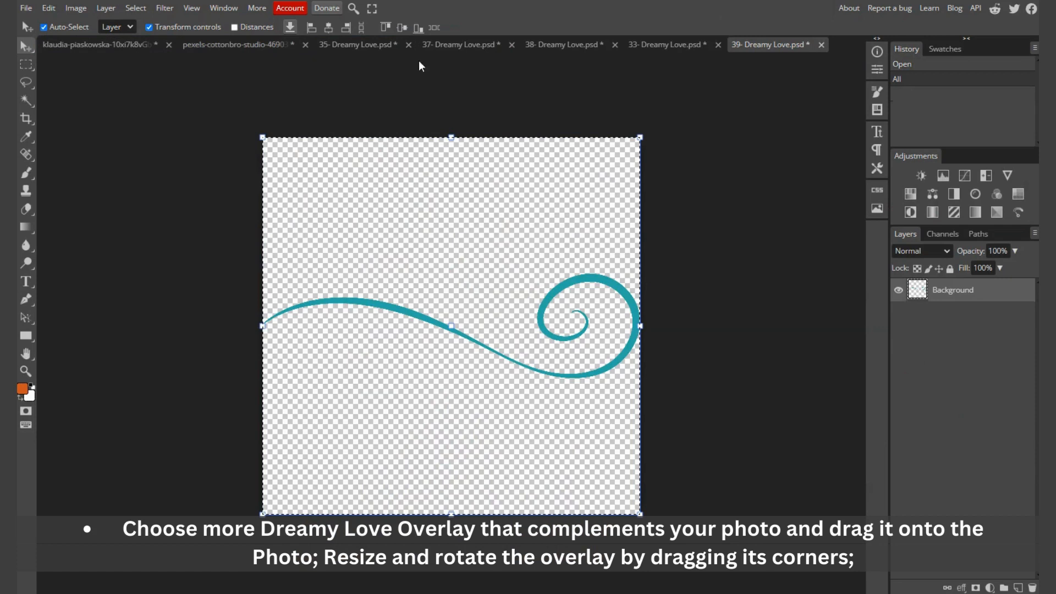
{"action": "left_click", "coordinate": [225, 44]}
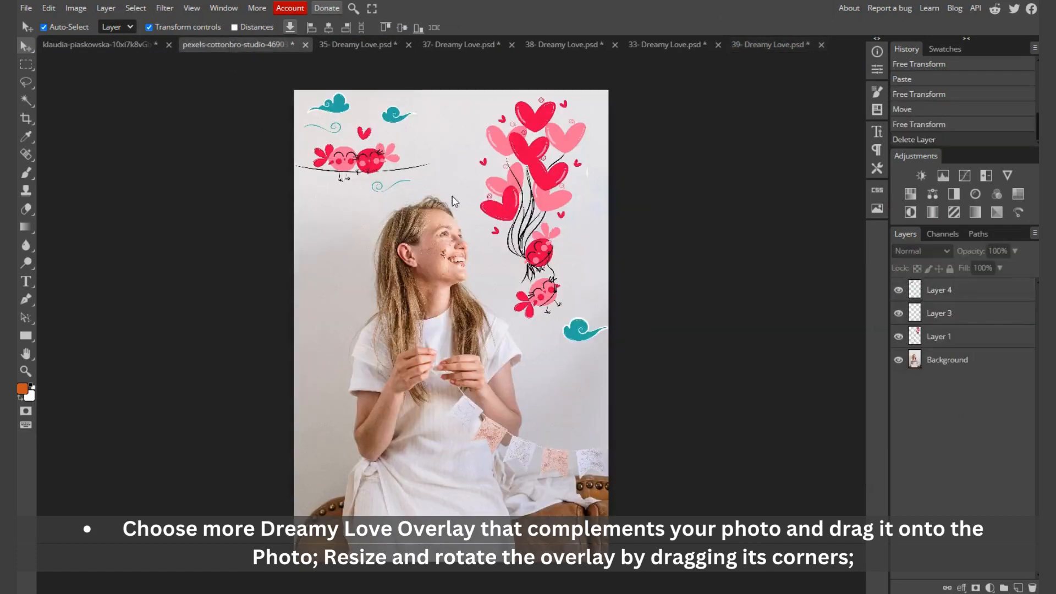
{"action": "key", "text": "ctrl+v"}
{"action": "left_click_drag", "start_coordinate": [451, 365], "coordinate": [471, 137]}
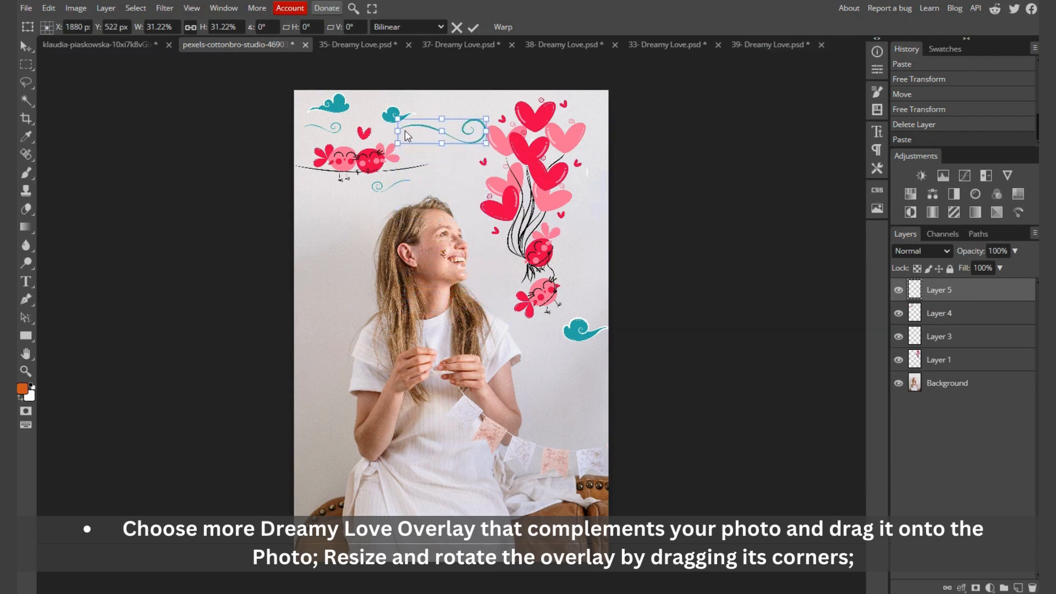
{"action": "left_click_drag", "start_coordinate": [398, 131], "coordinate": [434, 137]}
Step: Nudge the pasted swirl left and down to about X 1922 px, Y 642 px
{"action": "key", "text": "shift+Left"}
{"action": "key", "text": "shift+Left"}
{"action": "key", "text": "shift+Left"}
{"action": "key", "text": "shift+Left"}
{"action": "key", "text": "shift+Left"}
{"action": "key", "text": "shift+Left"}
{"action": "key", "text": "shift+Left"}
{"action": "key", "text": "shift+Left"}
{"action": "key", "text": "shift+Left"}
{"action": "key", "text": "shift+Left"}
{"action": "key", "text": "shift+Left"}
{"action": "key", "text": "shift+Left"}
{"action": "key", "text": "shift+Left"}
{"action": "key", "text": "shift+Left"}
{"action": "key", "text": "shift+Left"}
{"action": "key", "text": "shift+Left"}
{"action": "key", "text": "shift+Left"}
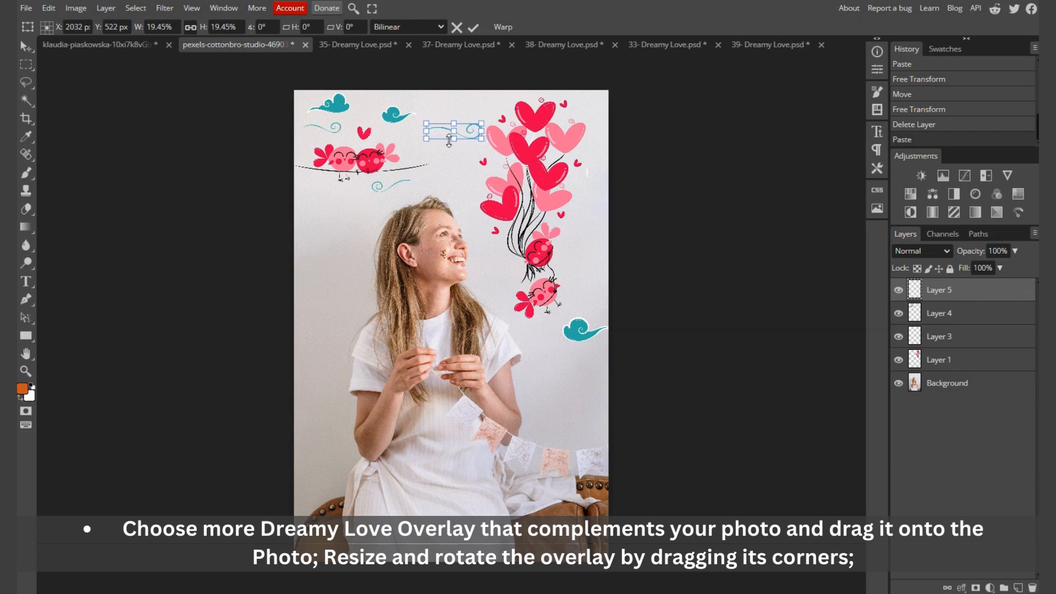
{"action": "key", "text": "shift+Down"}
{"action": "key", "text": "shift+Down"}
{"action": "key", "text": "shift+Down"}
{"action": "key", "text": "shift+Down"}
{"action": "key", "text": "shift+Down"}
{"action": "key", "text": "shift+Down"}
{"action": "key", "text": "shift+Down"}
{"action": "key", "text": "shift+Down"}
{"action": "key", "text": "shift+Down"}
{"action": "key", "text": "shift+Down"}
{"action": "key", "text": "shift+Down"}
{"action": "key", "text": "shift+Down"}
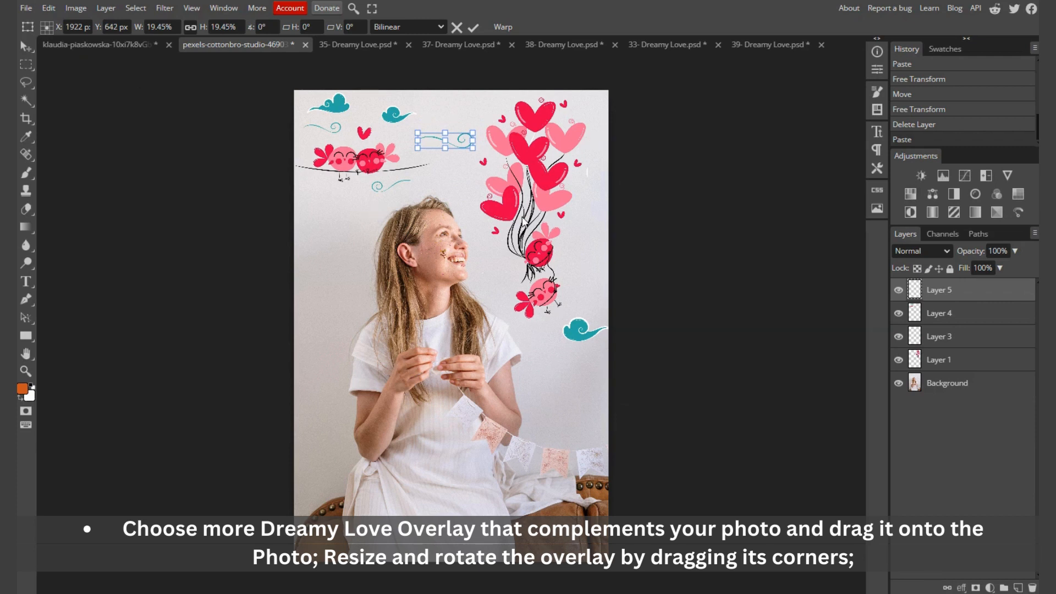
Step: Merge all overlay layers from Layer 1 to Layer 5 into one layer, leaving out the background photo
{"action": "left_click", "coordinate": [980, 370]}
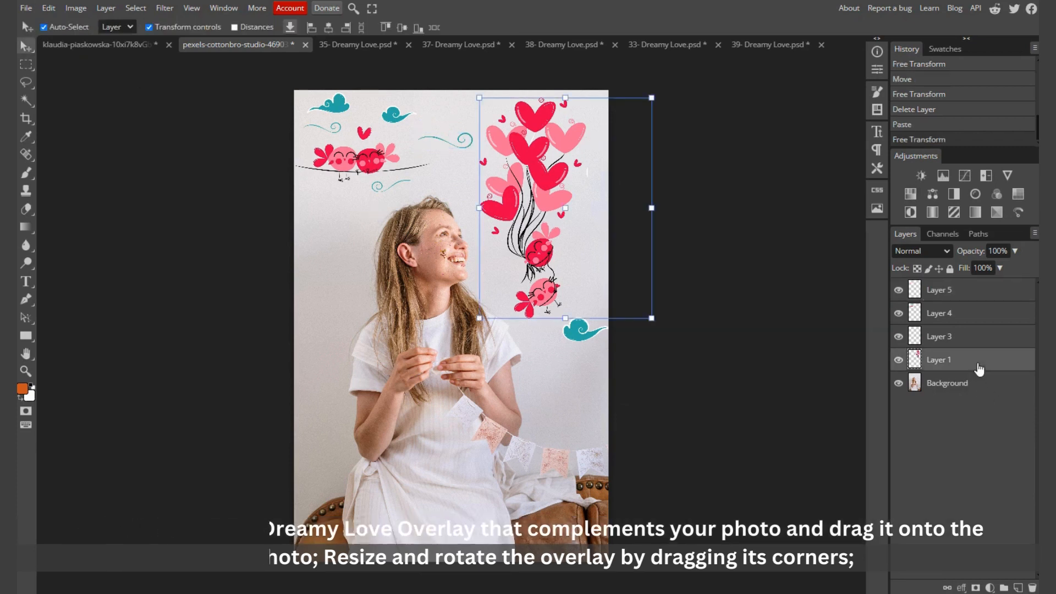
{"action": "left_click", "coordinate": [983, 296], "text": "shift"}
{"action": "right_click", "coordinate": [982, 295]}
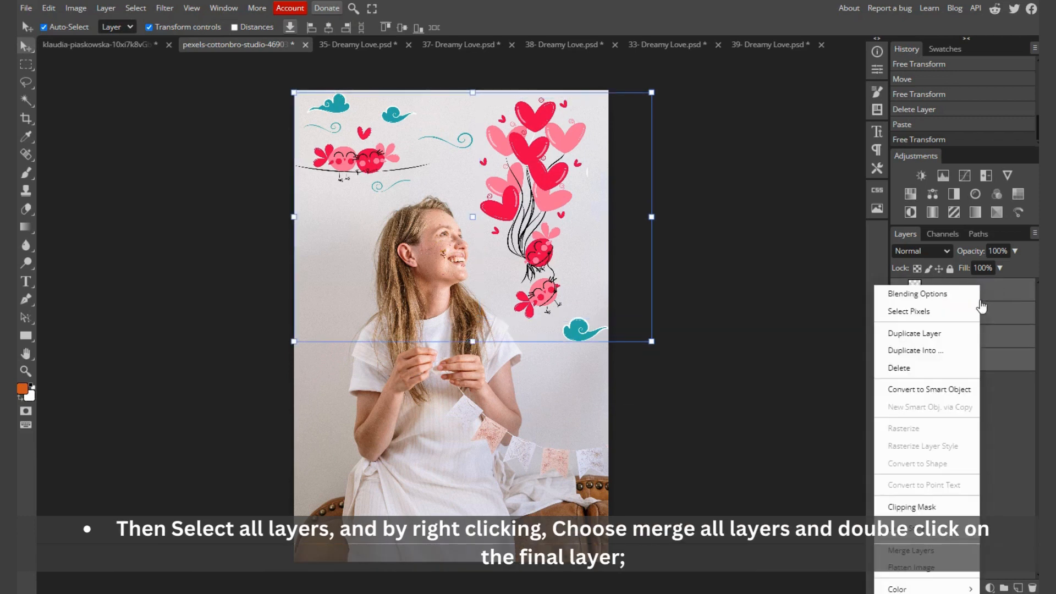
{"action": "left_click", "coordinate": [911, 555]}
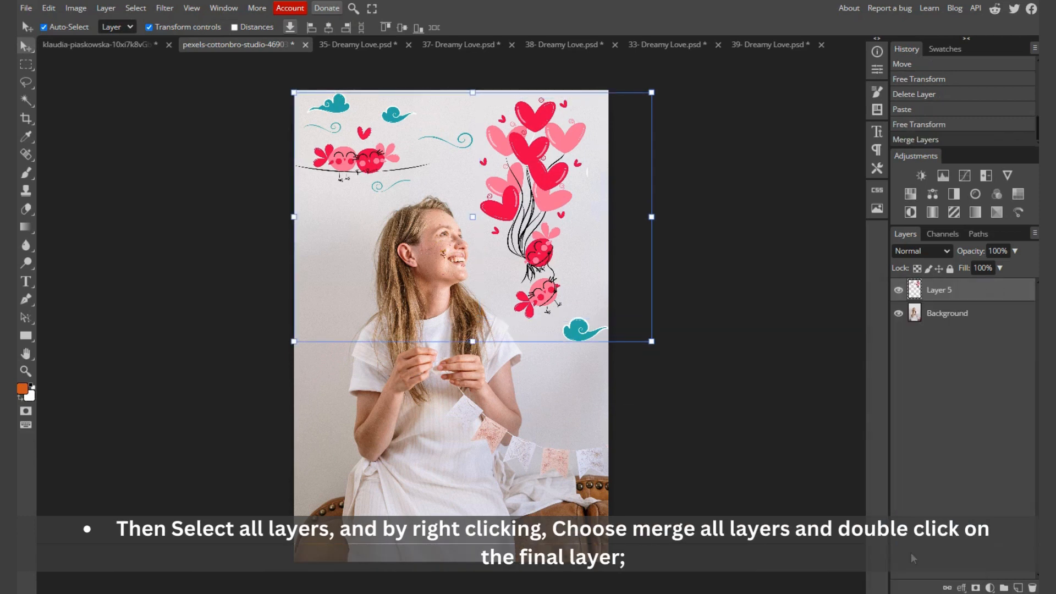
Step: Add a Multiply drop shadow to the merged overlay layer with 8% opacity, 30° angle, 27 px distance, 0% spread and 6 px size
{"action": "double_click", "coordinate": [1009, 299]}
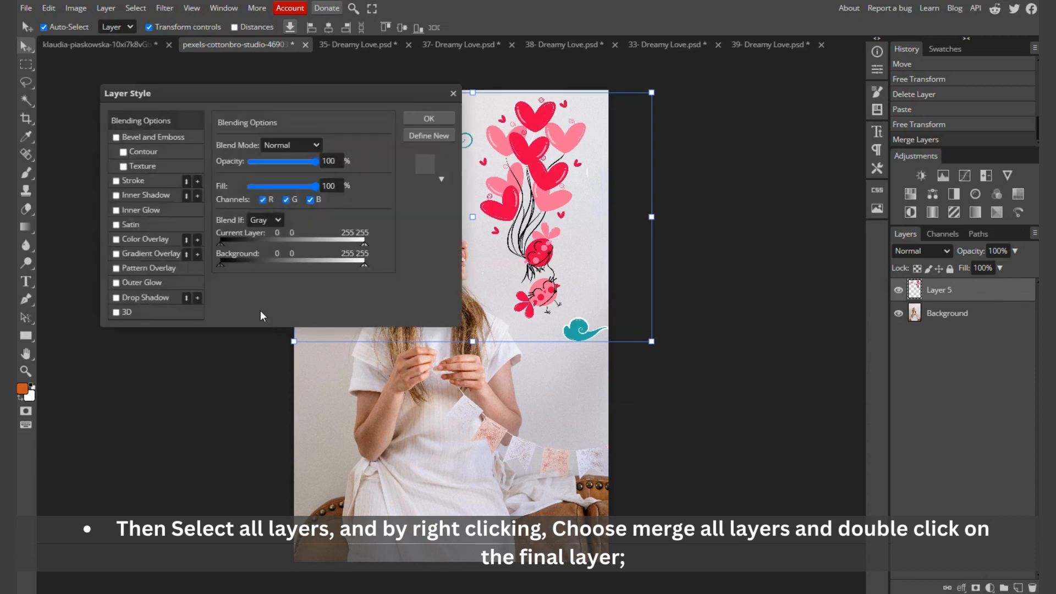
{"action": "left_click", "coordinate": [116, 298]}
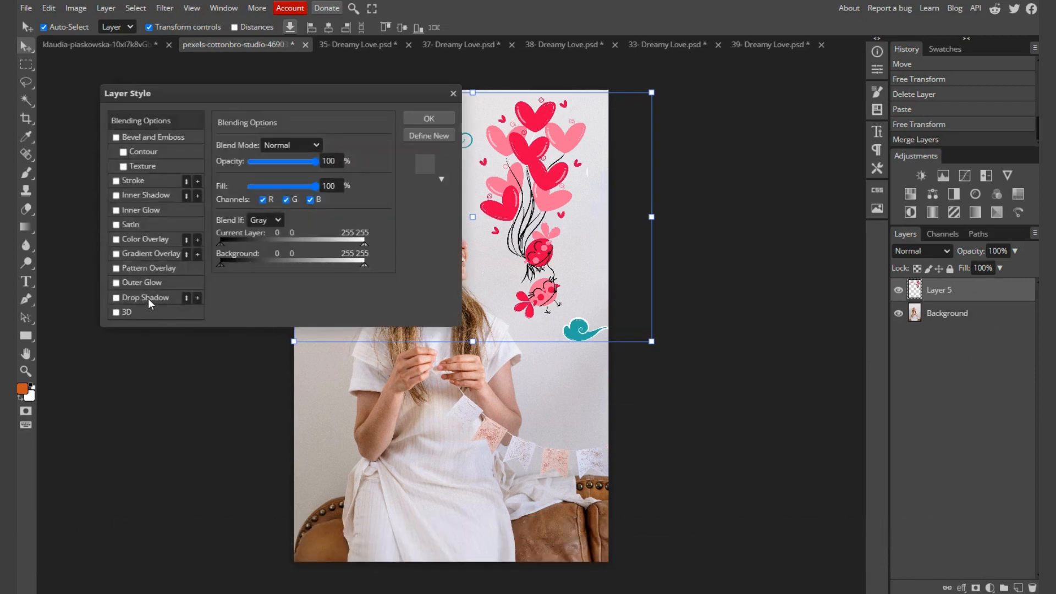
{"action": "left_click", "coordinate": [151, 297]}
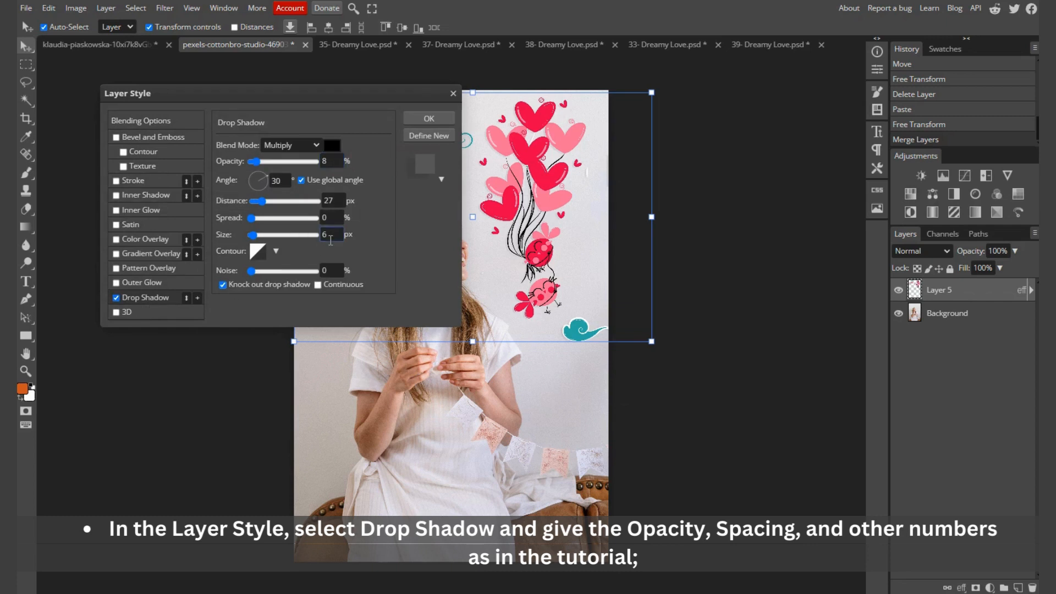
{"action": "left_click", "coordinate": [428, 119]}
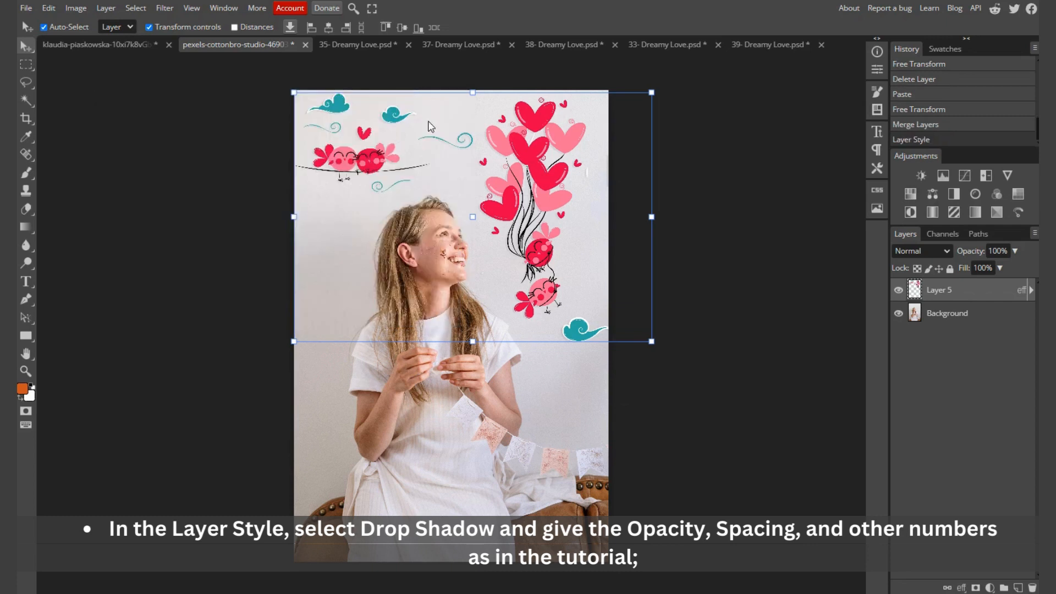
Step: Export the decorated photo of the woman as a JPG image named "Edit 03"
{"action": "left_click", "coordinate": [700, 199]}
{"action": "left_click", "coordinate": [26, 8]}
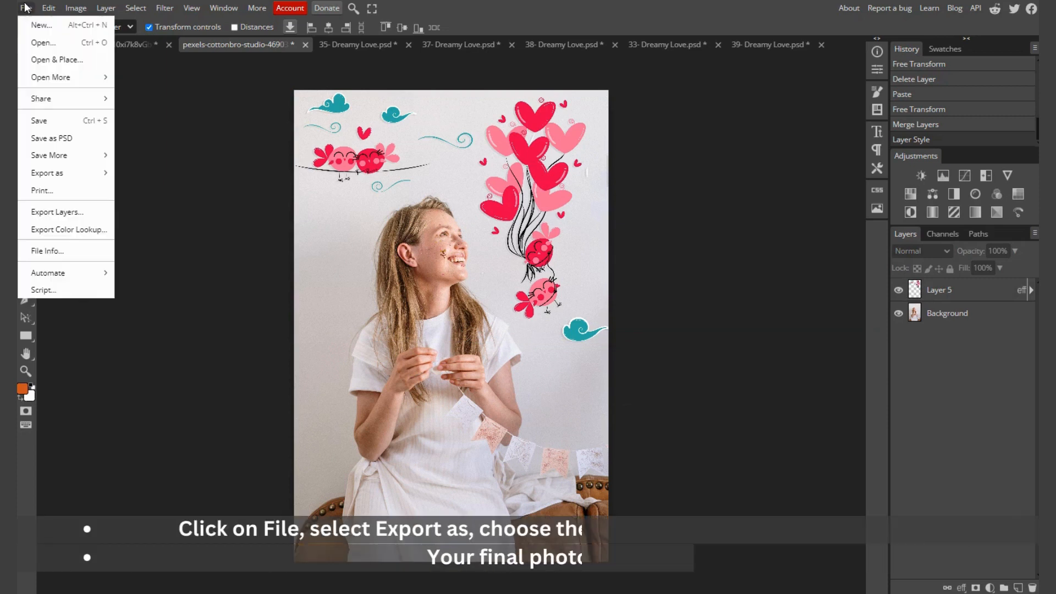
{"action": "mouse_move", "coordinate": [59, 176]}
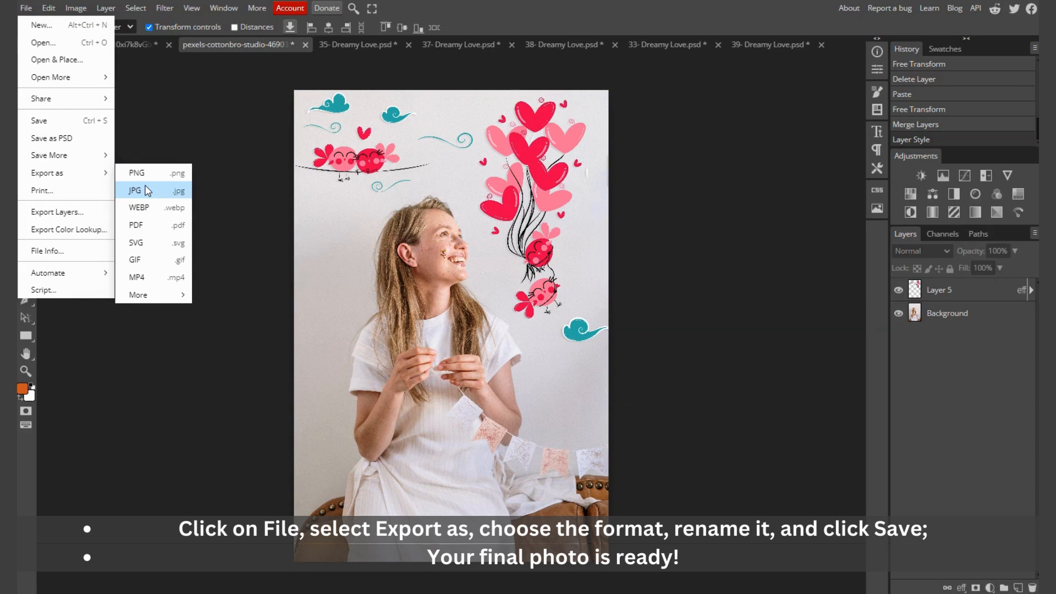
{"action": "left_click", "coordinate": [147, 190]}
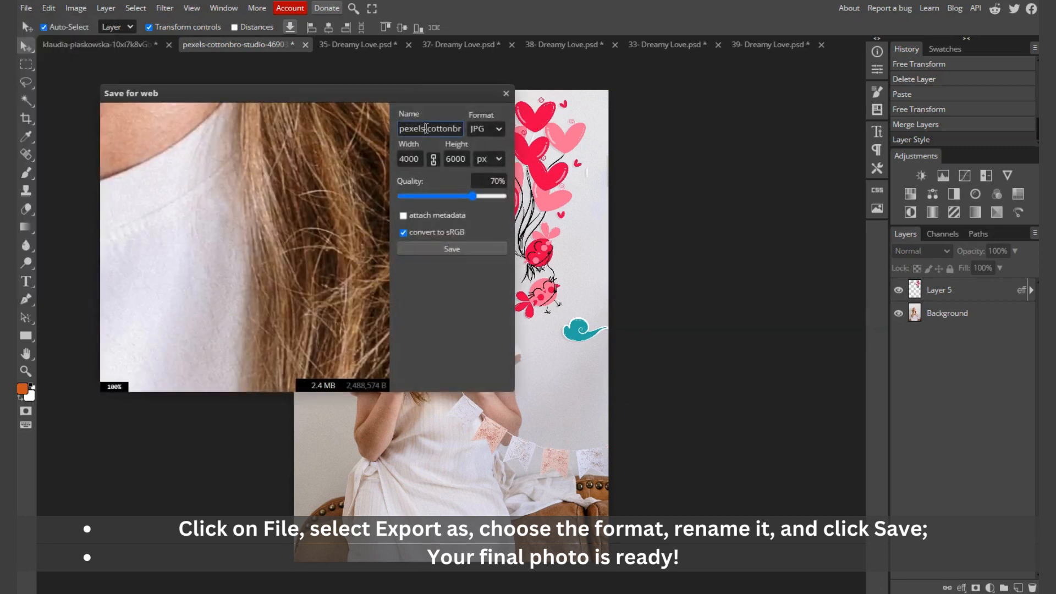
{"action": "type", "text": "Edit 03"}
{"action": "left_click", "coordinate": [452, 248]}
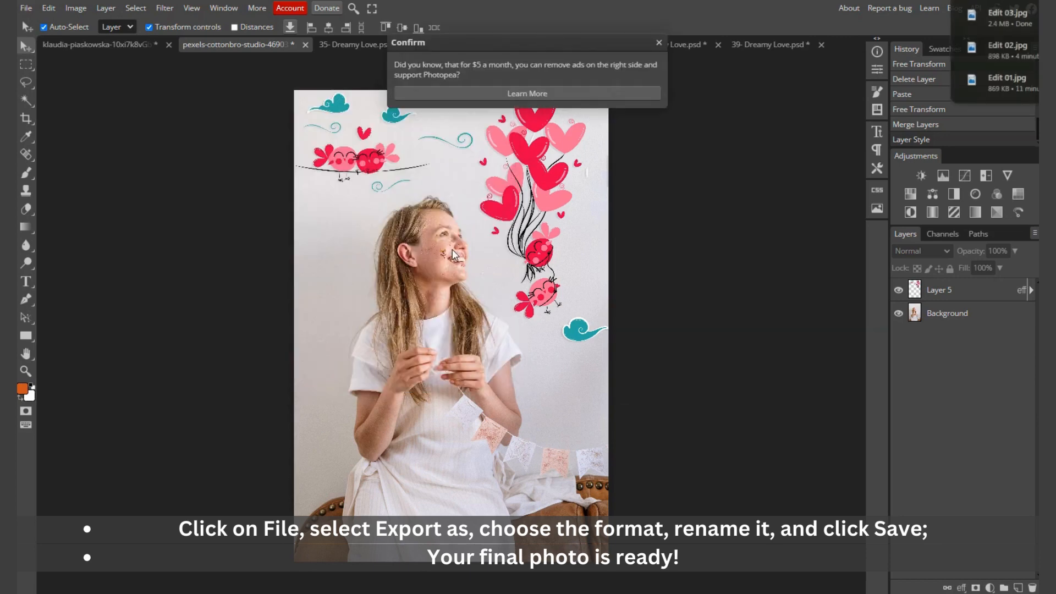
Step: Switch to File Explorer and open the exported Edit 03 image from the Downloads folder to view the result
{"action": "key", "text": "alt+Tab"}
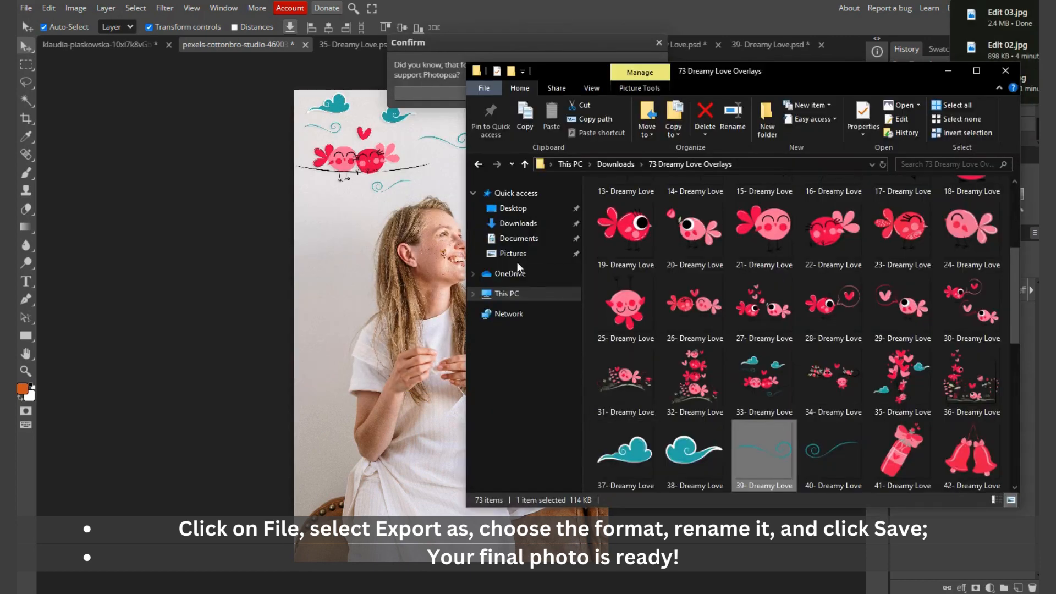
{"action": "left_click", "coordinate": [526, 225]}
{"action": "double_click", "coordinate": [625, 230]}
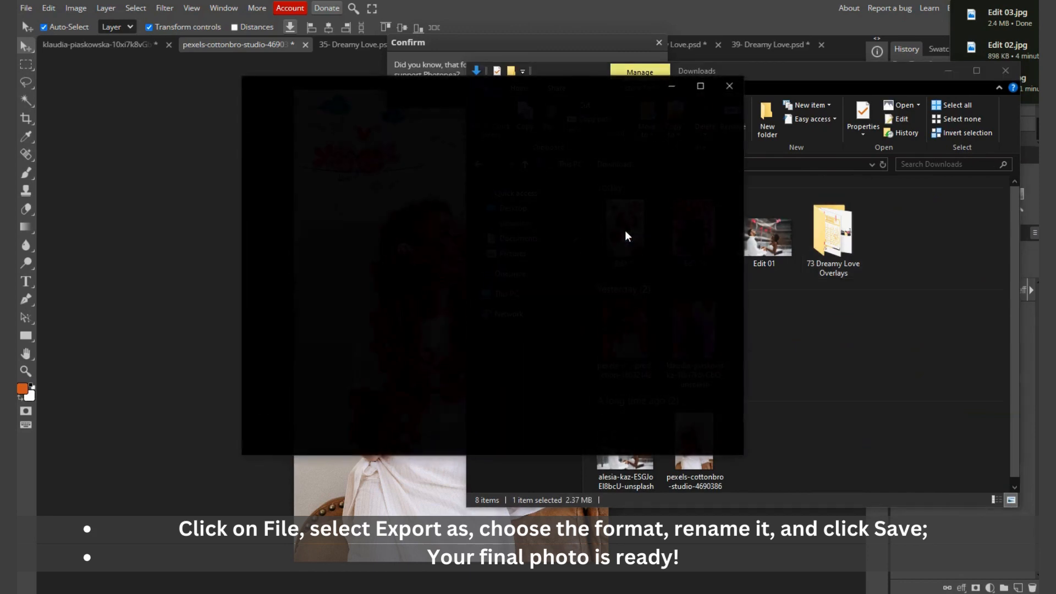